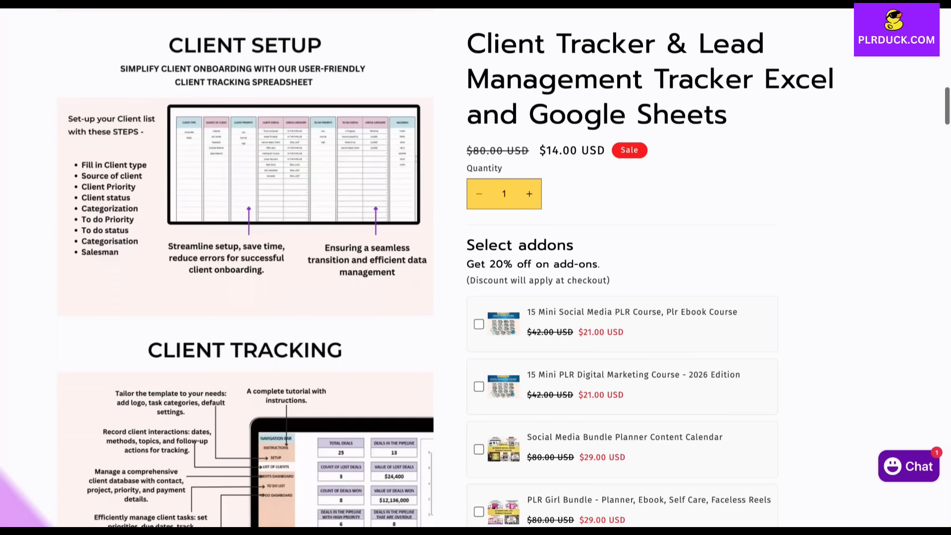
Scroll down the PLRDuck Client Tracker & Lead Management Tracker page through its previews and tabs/features list
scroll(245, 267, "down", 8)
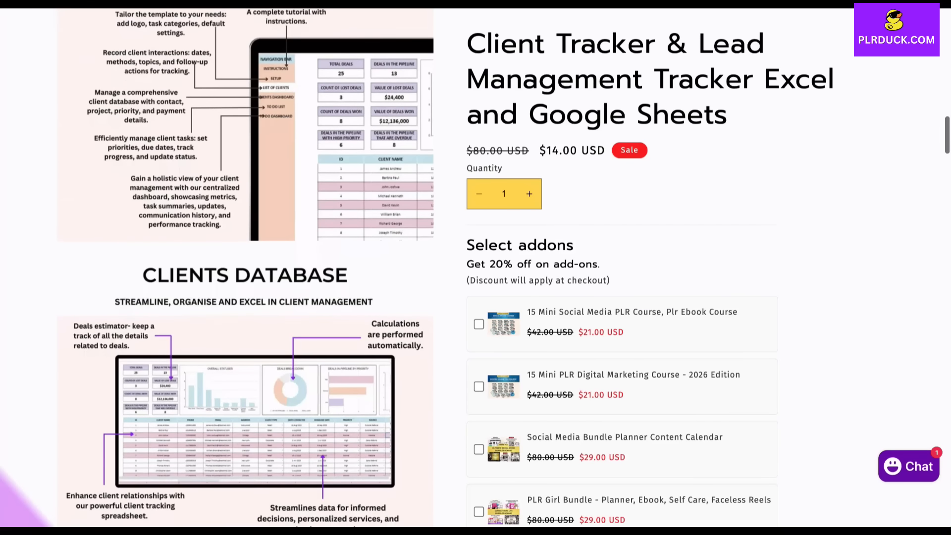
scroll(246, 267, "down", 12)
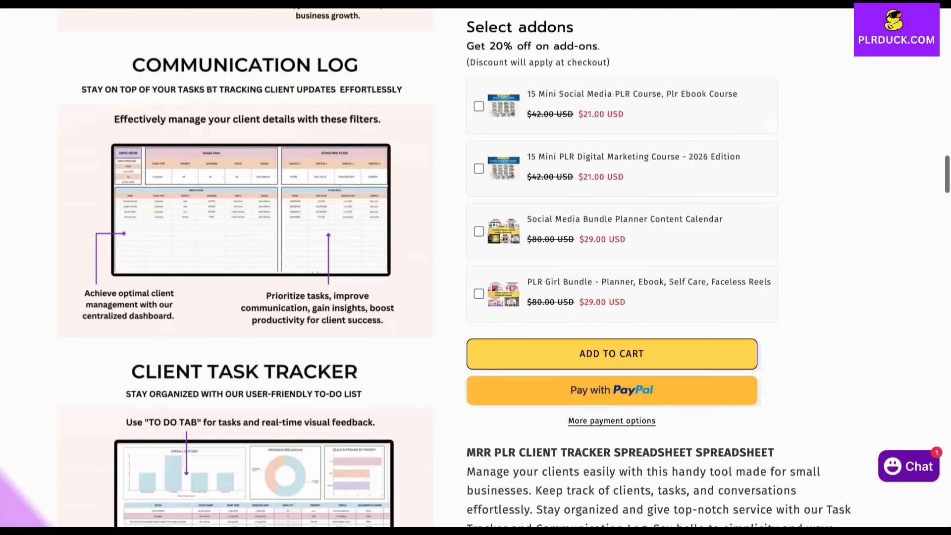
scroll(245, 268, "down", 15)
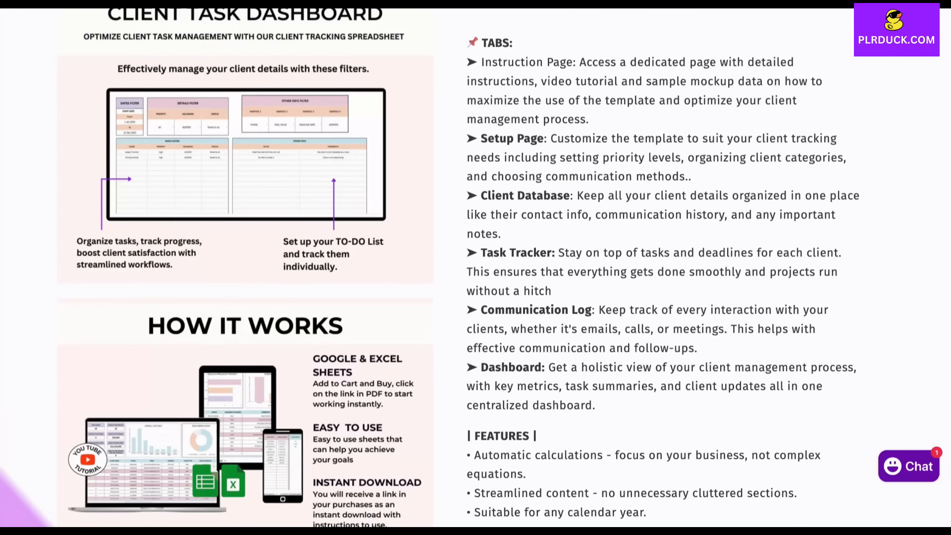
scroll(475, 267, "down", 8)
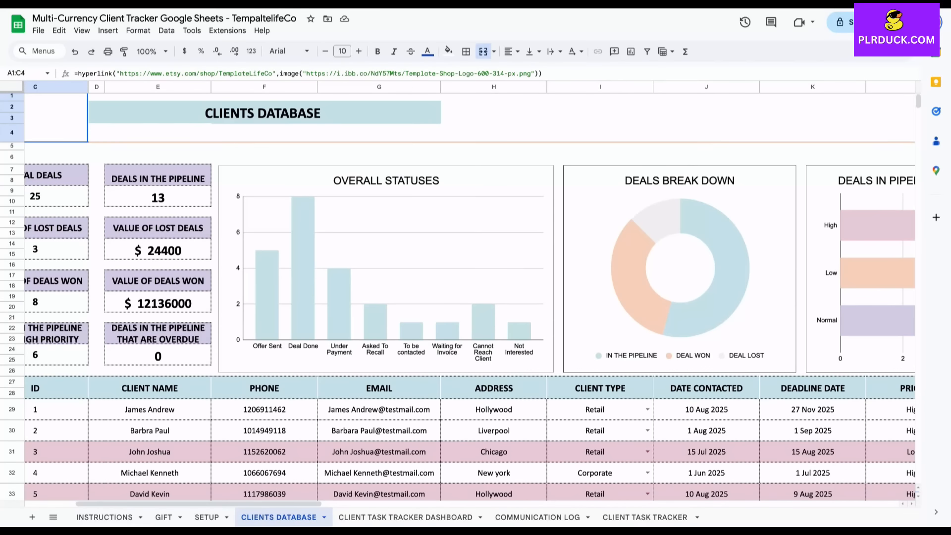
scroll(470, 293, "left", 1)
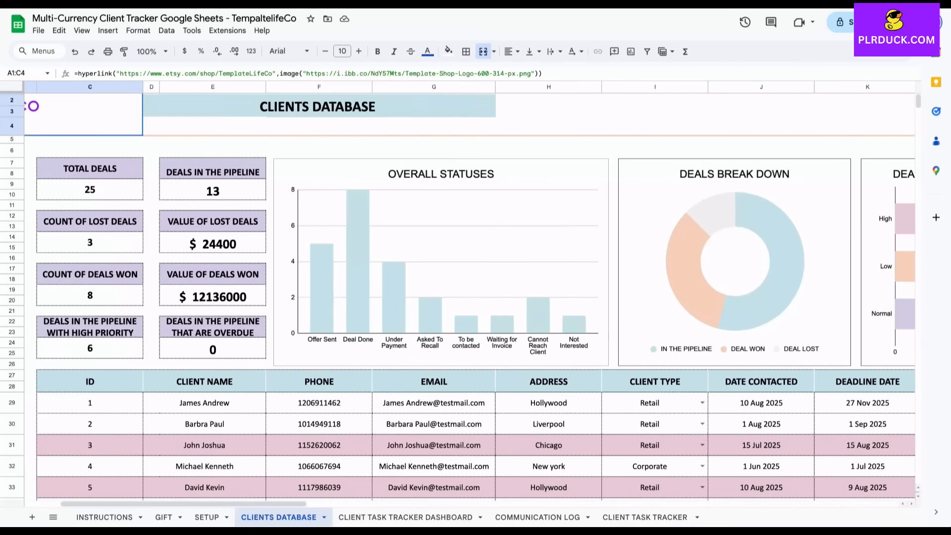
scroll(470, 292, "down", 4)
scroll(470, 293, "down", 1)
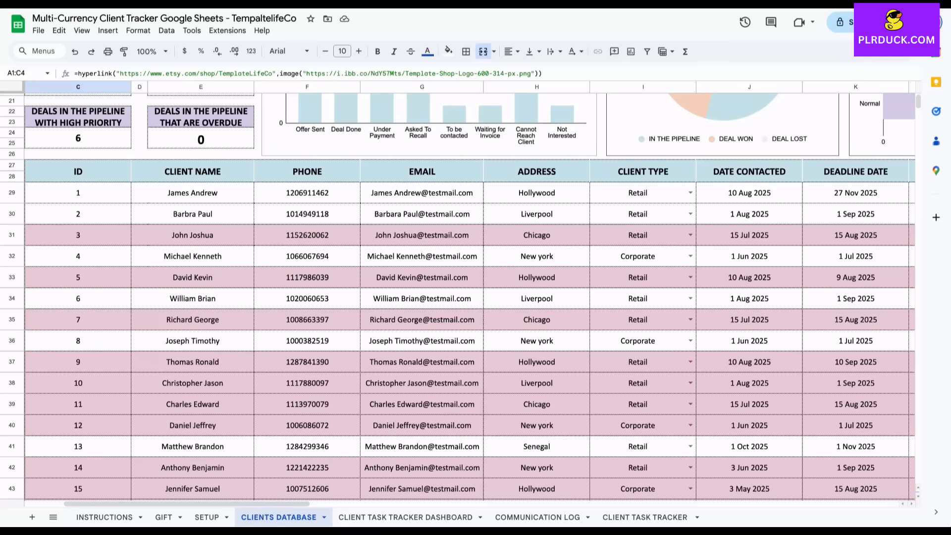
scroll(469, 294, "right", 10)
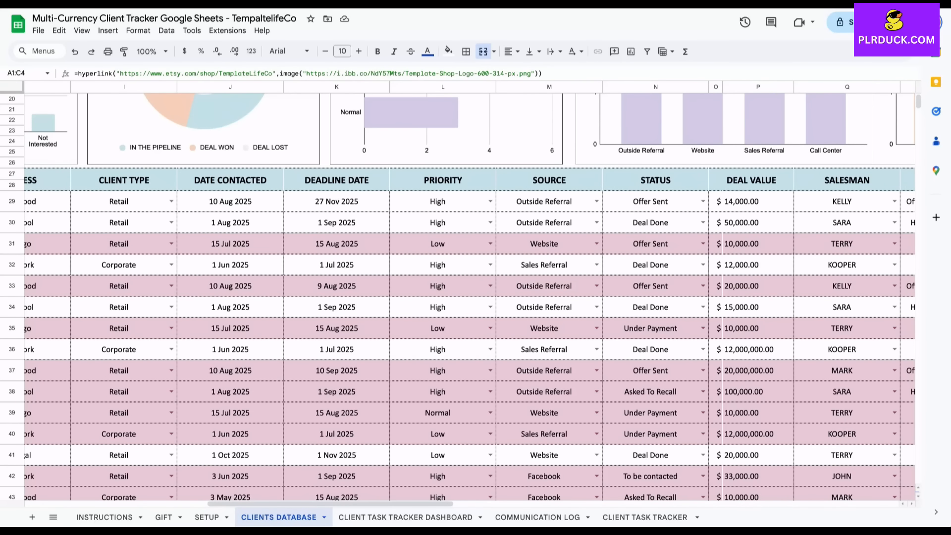
scroll(470, 294, "right", 6)
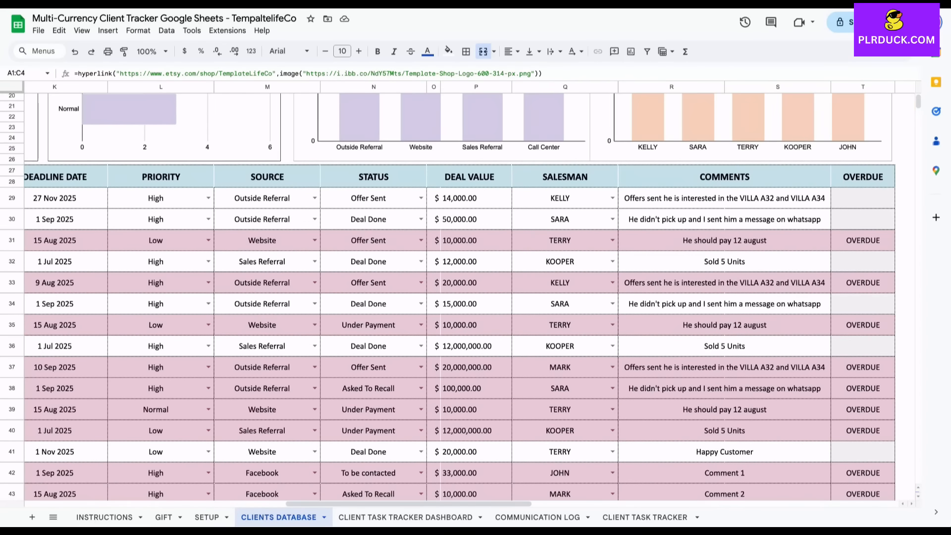
scroll(470, 294, "left", 8)
scroll(469, 293, "up", 3)
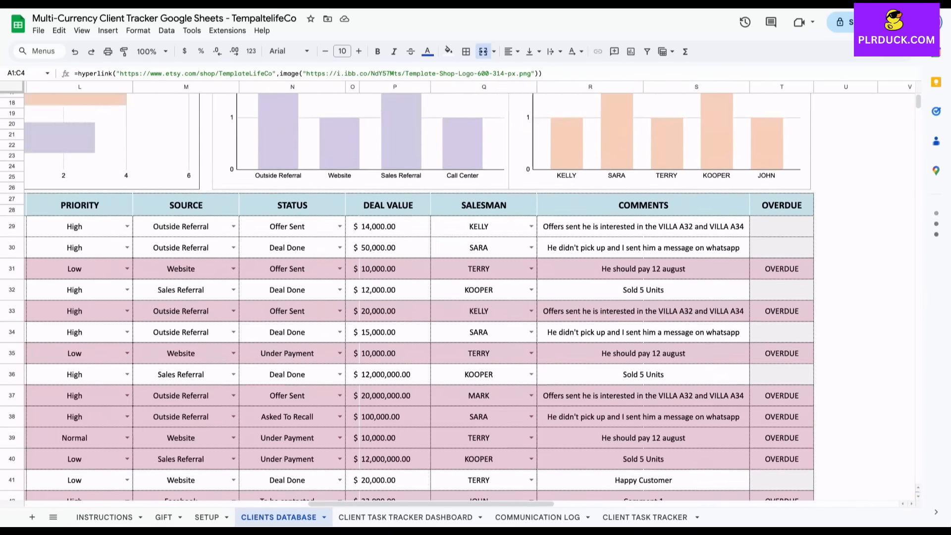
scroll(470, 293, "left", 8)
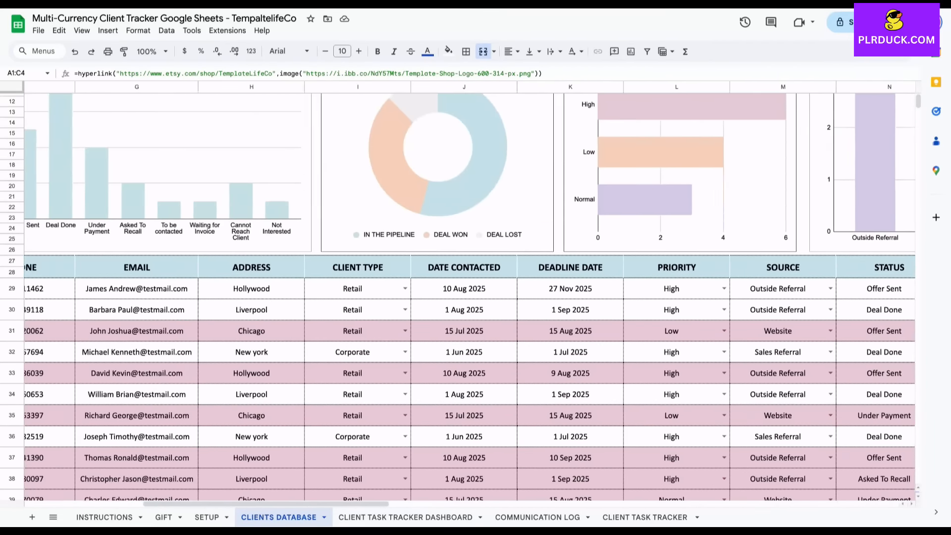
scroll(469, 293, "up", 3)
scroll(469, 293, "up", 2)
scroll(470, 294, "left", 1)
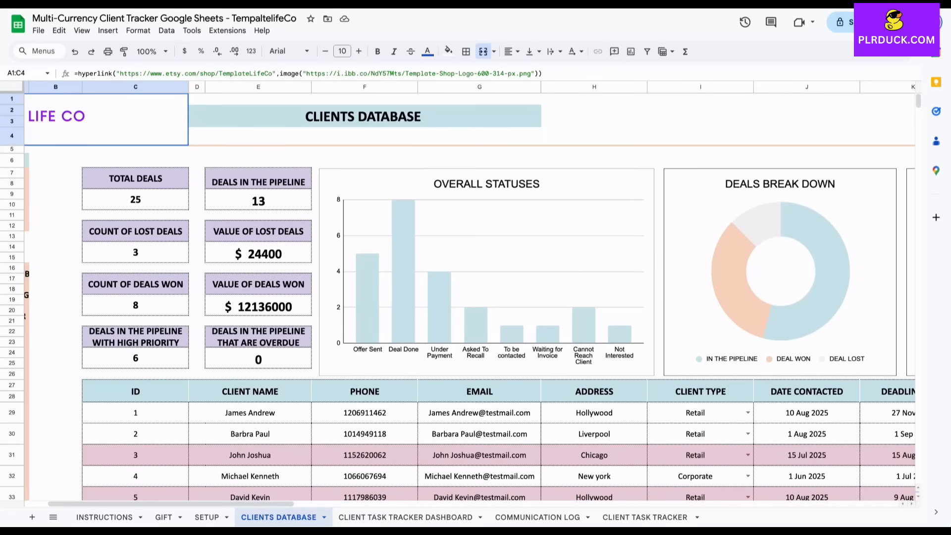
scroll(469, 293, "right", 1)
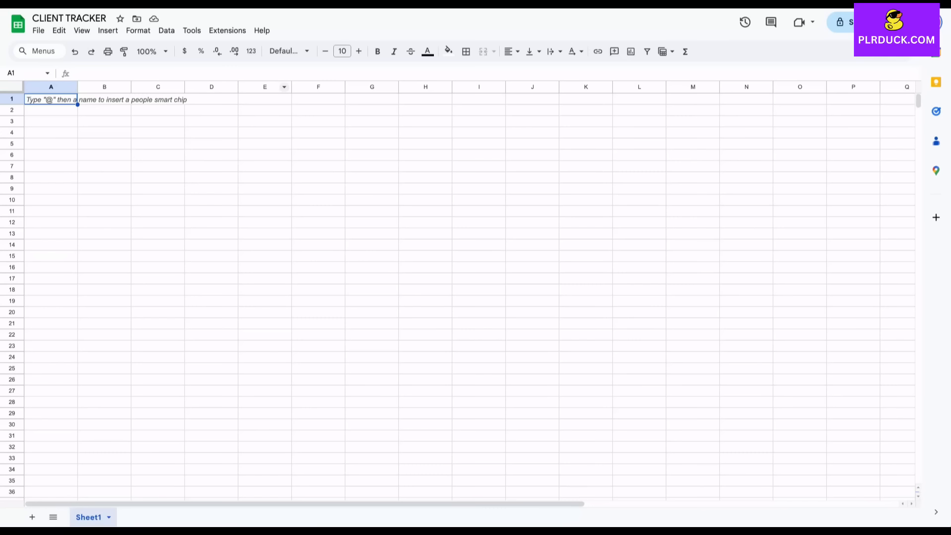
Merge D1:K2 into one cell holding the title 'CLIENT TRACKER'
left_click_drag(212, 99, 586, 110)
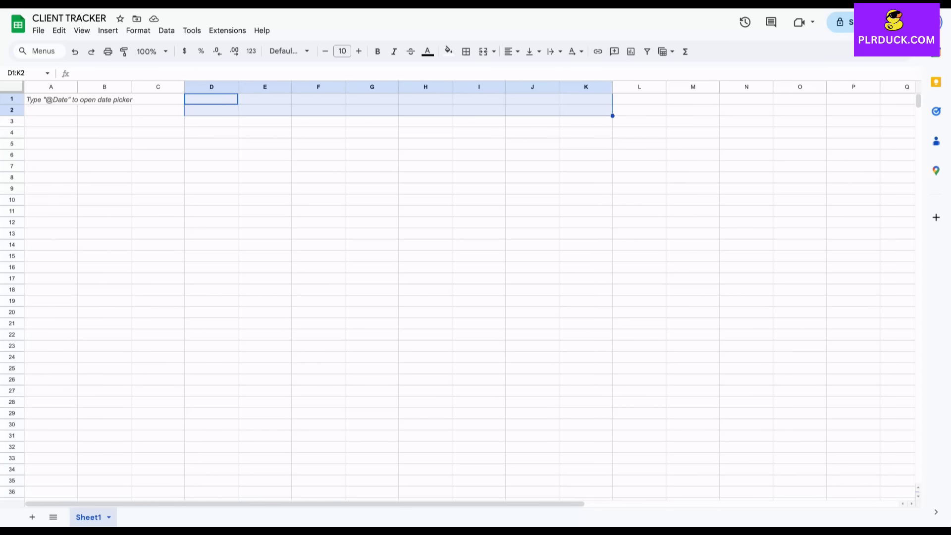
left_click(483, 51)
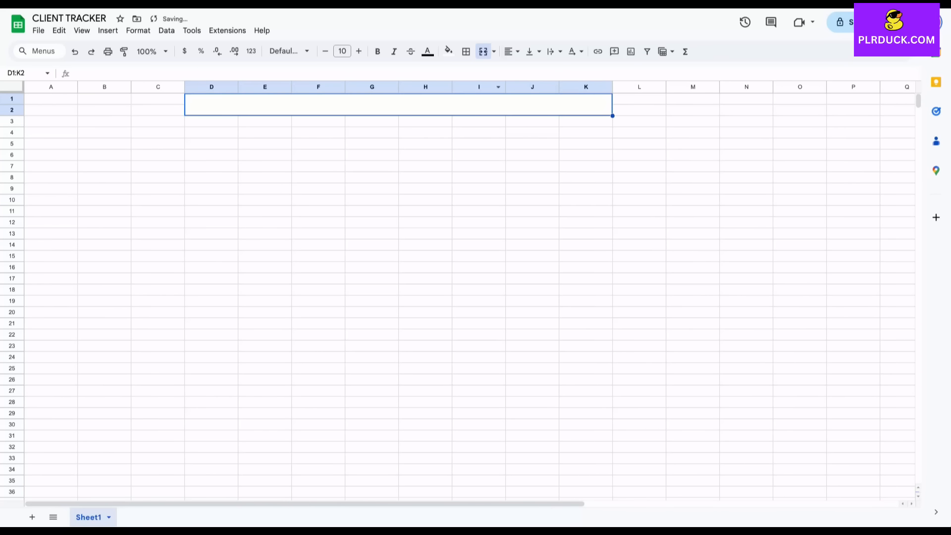
type("CL")
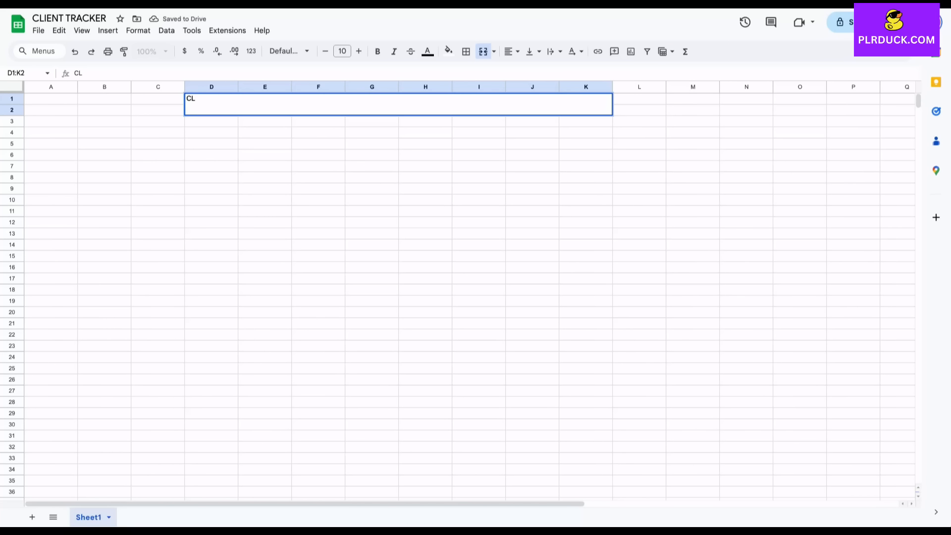
type("IENT TRACKER")
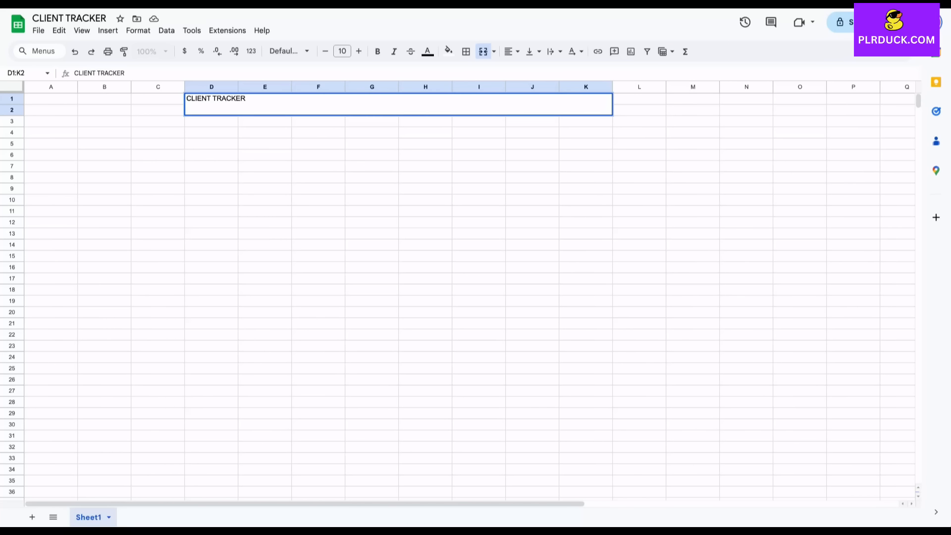
left_click(265, 313)
Rename the Sheet1 tab to 'CLIENT TRACKER'
double_click(89, 517)
type("CLIENT TRACKER")
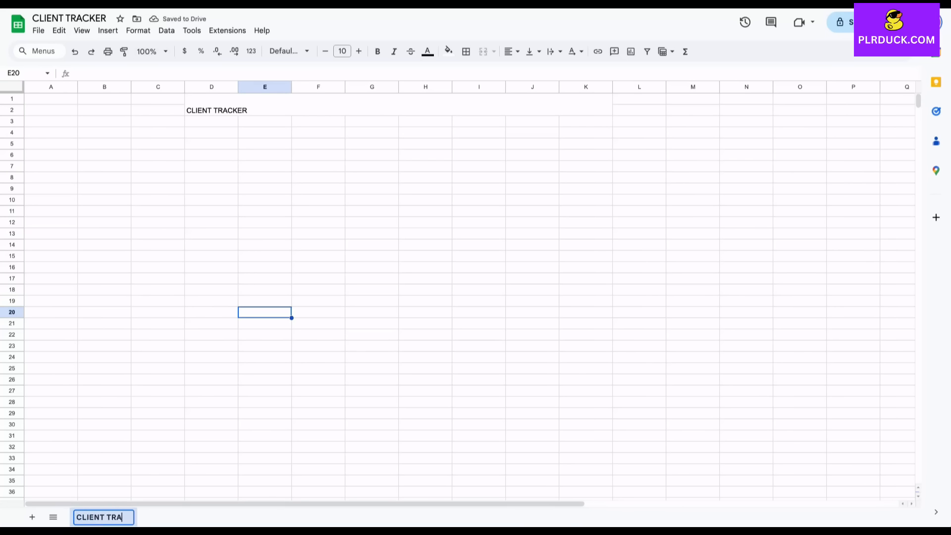
left_click(318, 357)
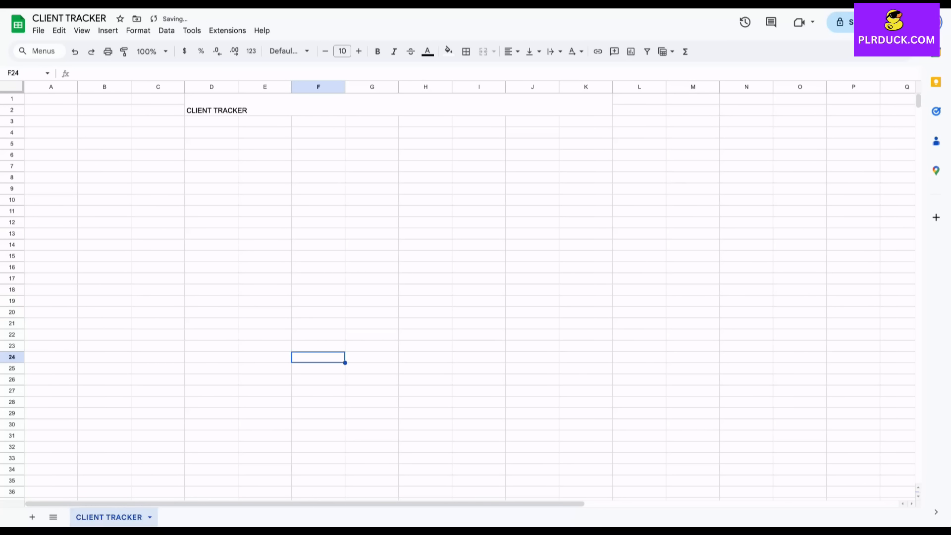
left_click(398, 105)
Make the merged title 20 pt, bold and centred with a light pink fill
left_click(359, 52)
left_click(359, 52)
left_click(359, 51)
left_click(358, 51)
left_click(359, 51)
left_click(359, 51)
left_click(359, 51)
left_click(359, 52)
left_click(358, 52)
left_click(359, 52)
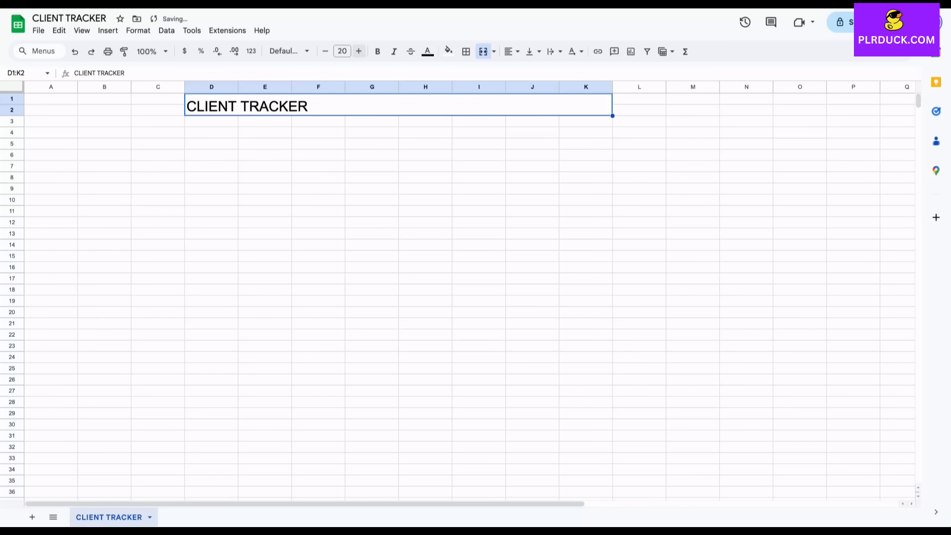
left_click(377, 51)
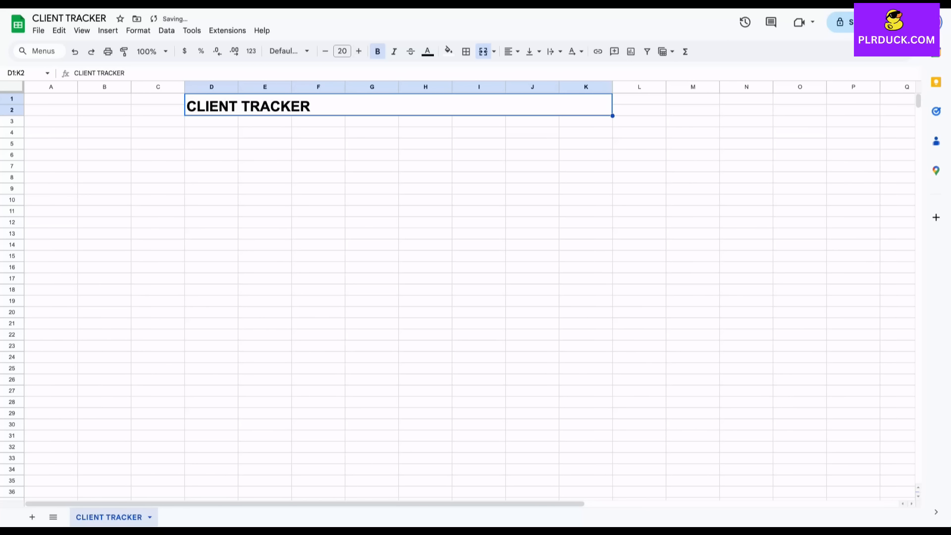
left_click(512, 51)
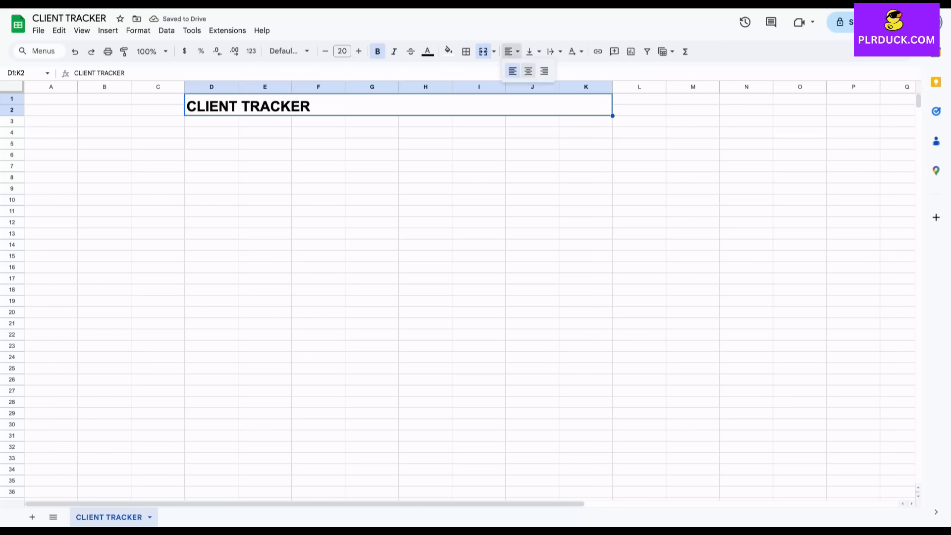
left_click(528, 71)
left_click(449, 51)
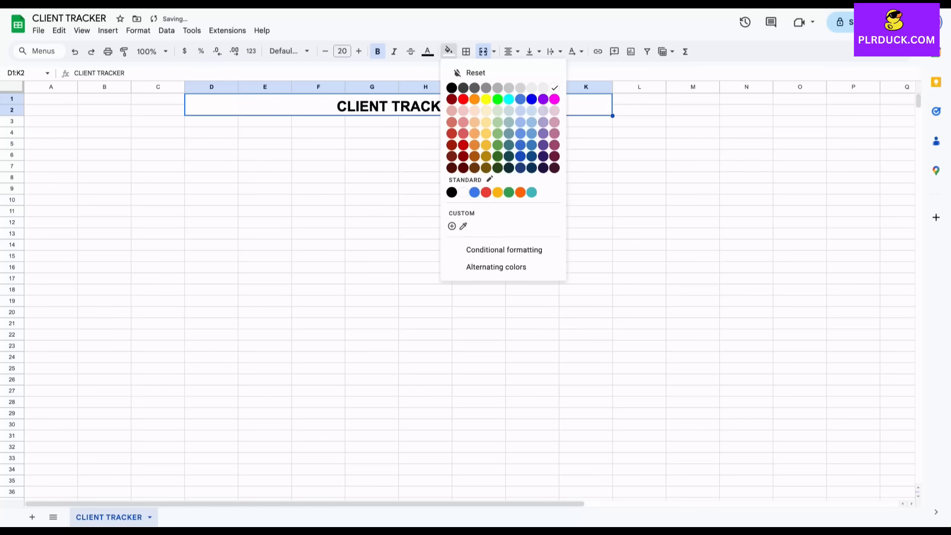
left_click(551, 110)
left_click(371, 166)
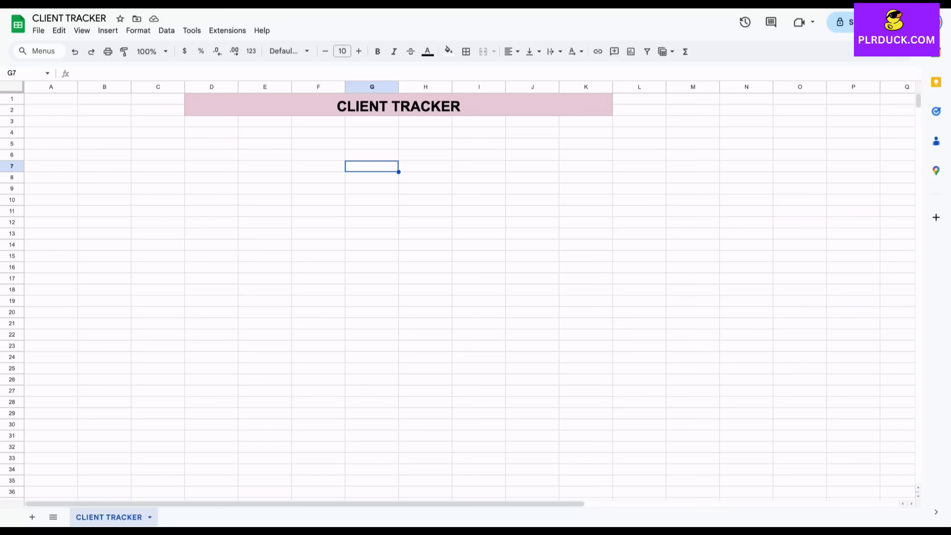
scroll(457, 296, "down", 2)
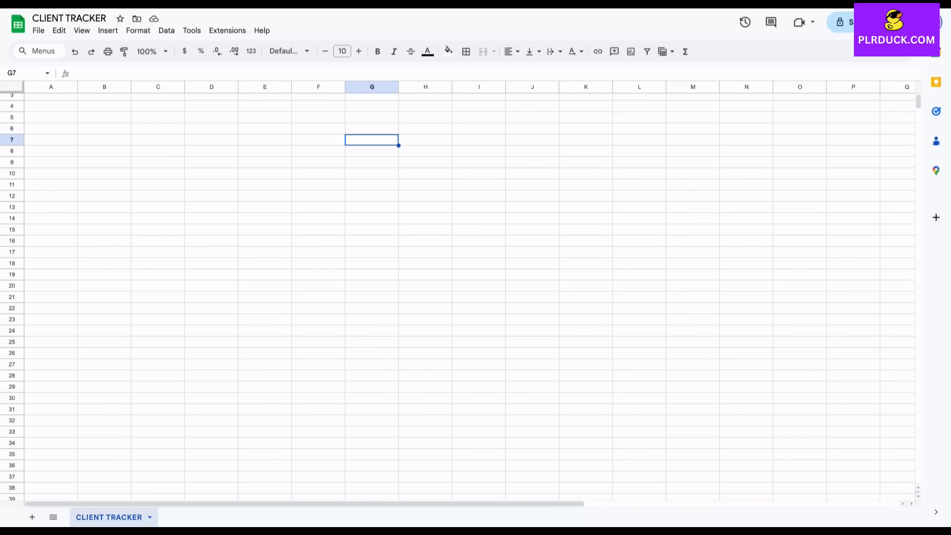
Enter headers ID, CLIENT NAME, PHONE, EMAIL, ADDRESS and CLIENT TYPE from C24 onward
left_click(157, 331)
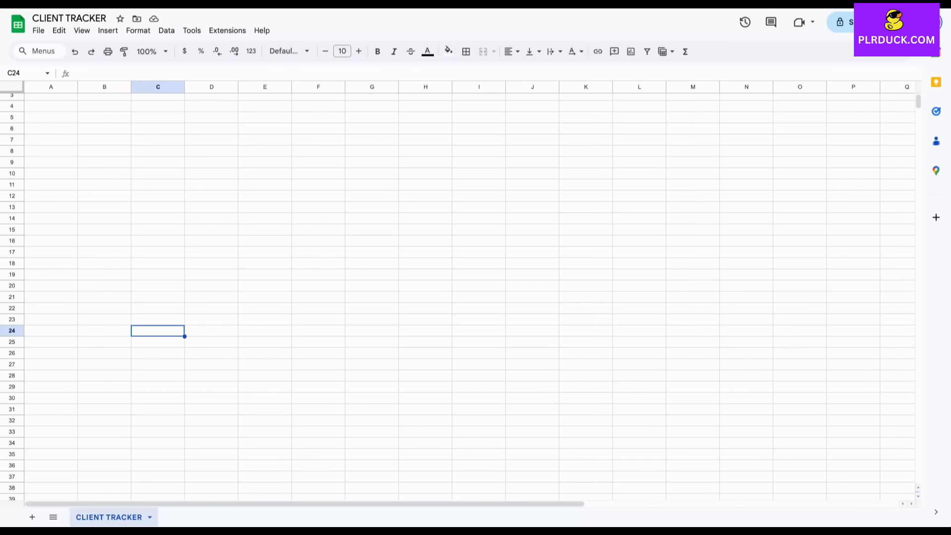
type("ID")
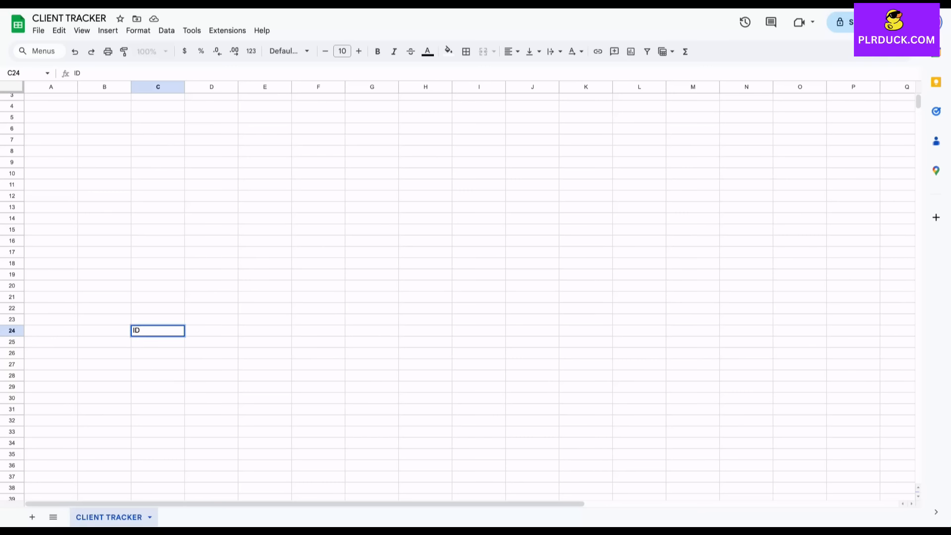
key("Tab")
type("CLIENT NAME")
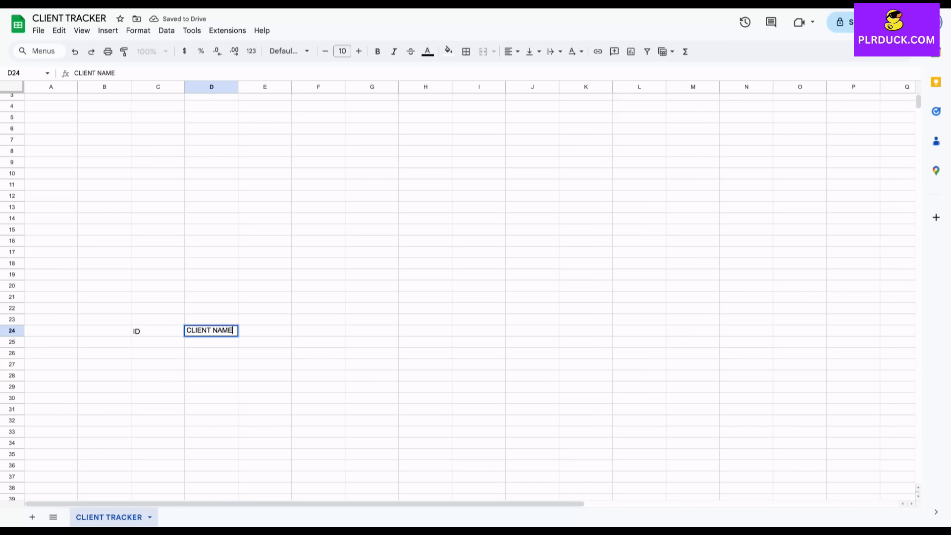
key("Tab")
type("PHONE")
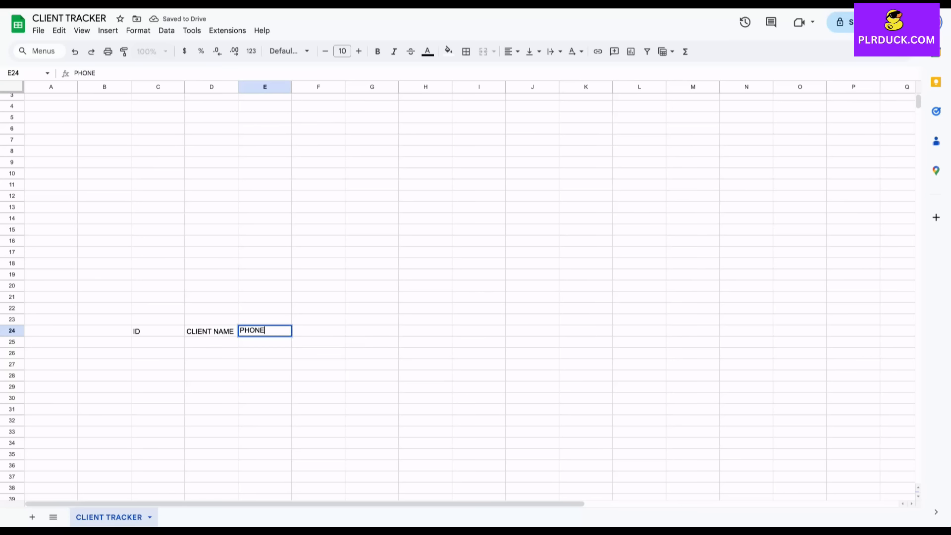
key("Tab")
type("EMAIL")
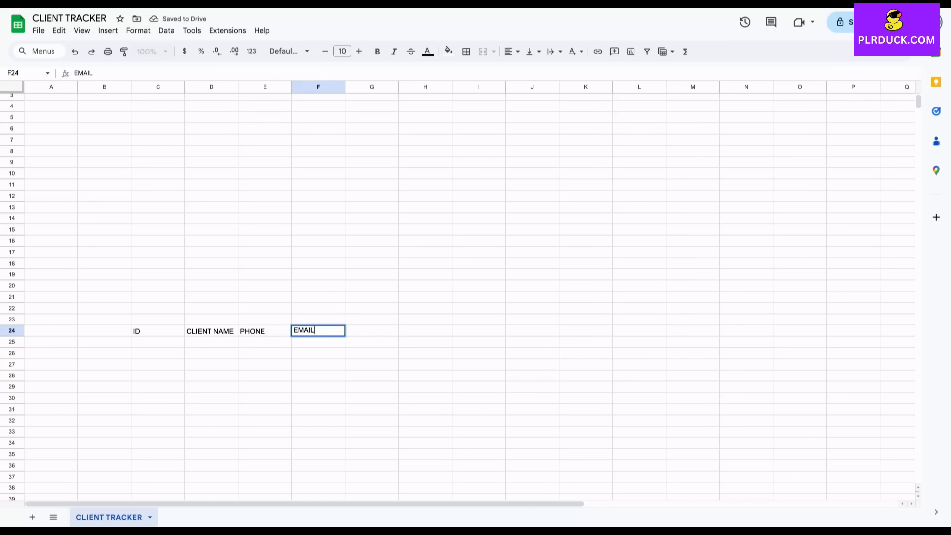
key("Tab")
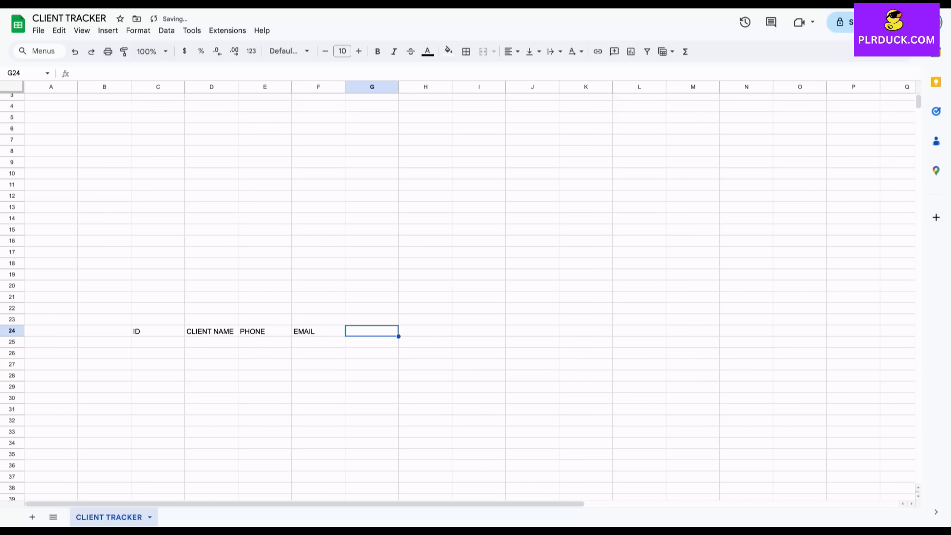
type("ADRESS")
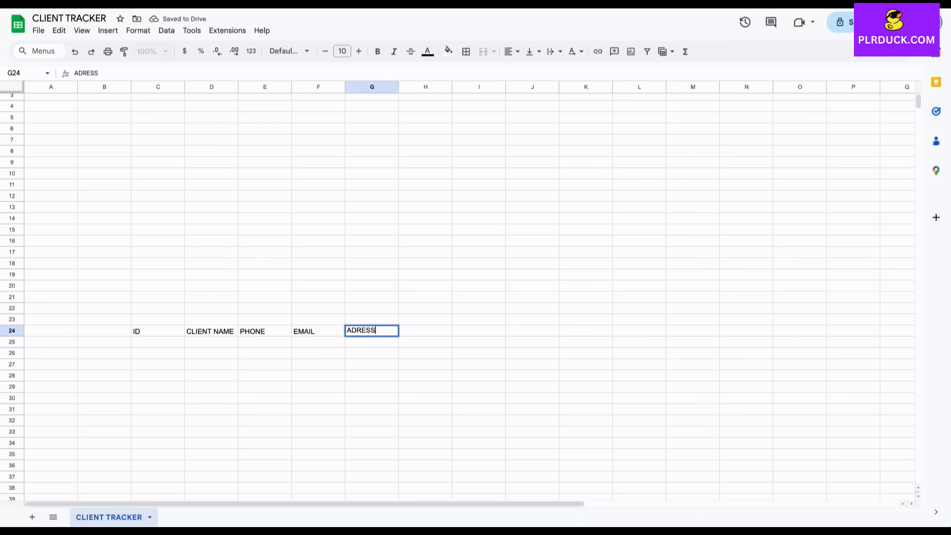
key("BackSpace")
key("BackSpace")
key("BackSpace")
key("BackSpace")
type("DRESS")
key("Tab")
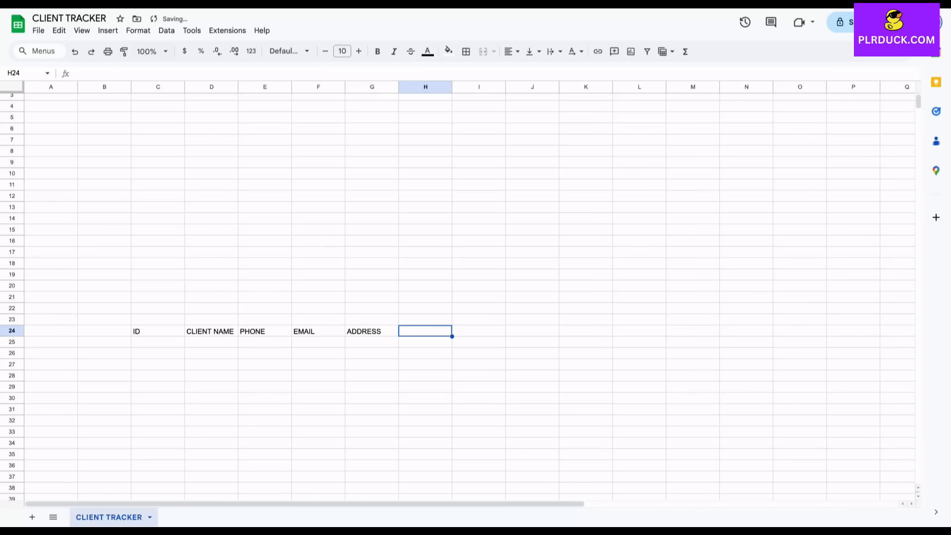
type("CLIENT ")
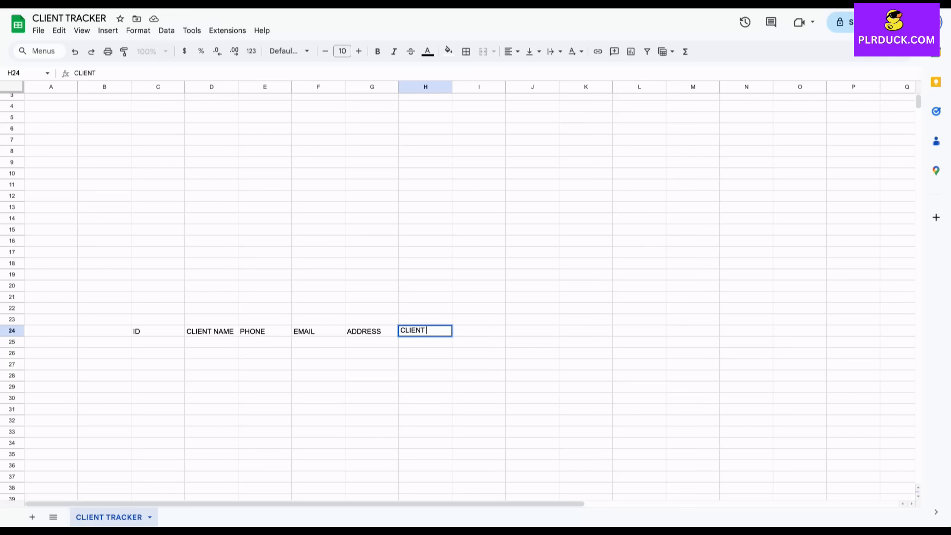
type("TYPE")
key("Tab")
Continue the headers: DATE CONTACTED, DEADLINE DATE, PRIORITY, SOURCE, DEAL VALUE, STATUS, SALES PERSON, COMMENTS
scroll(471, 293, "right", 2)
type("DATE CONTACTED")
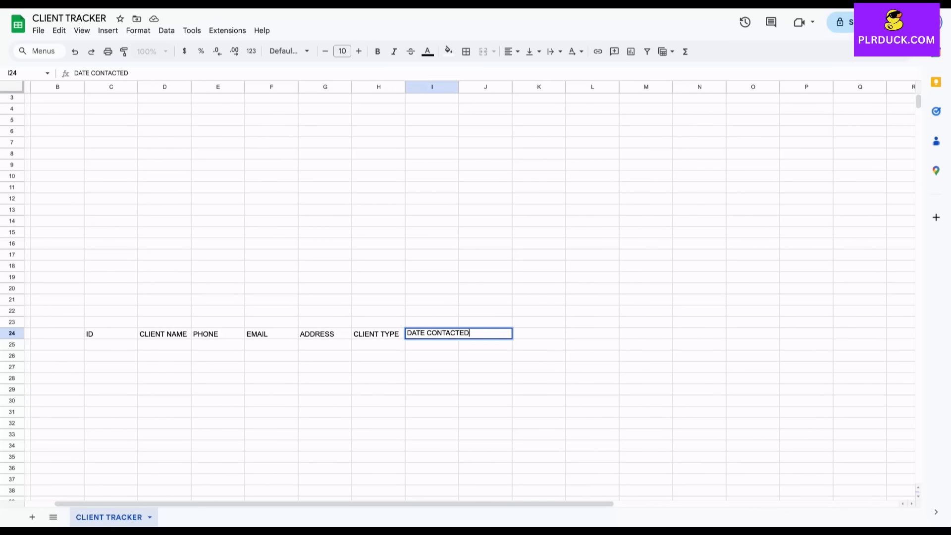
key("Tab")
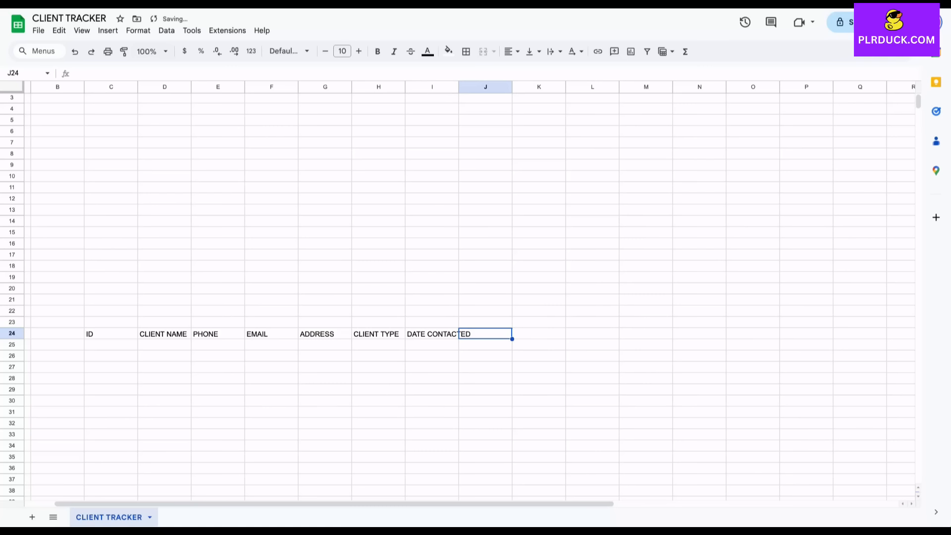
type("DEADL")
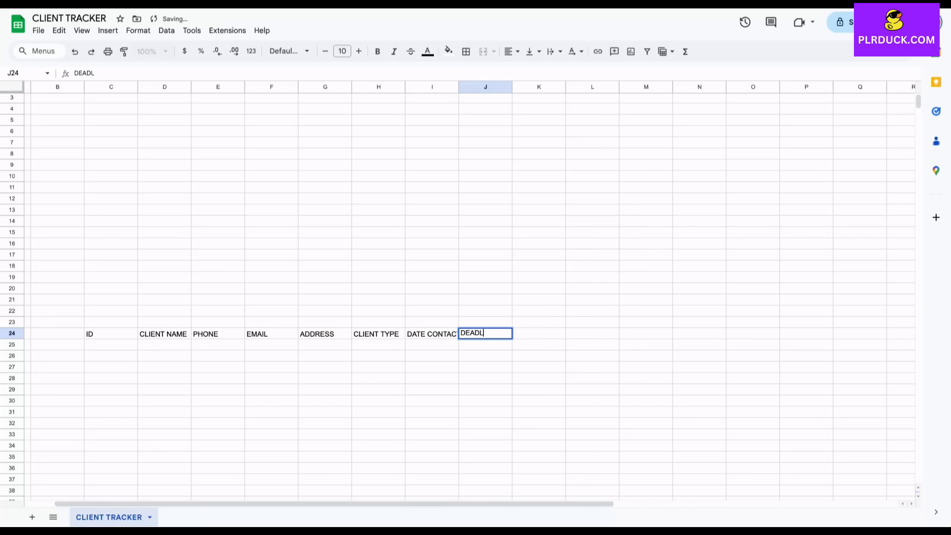
type("INE DATE")
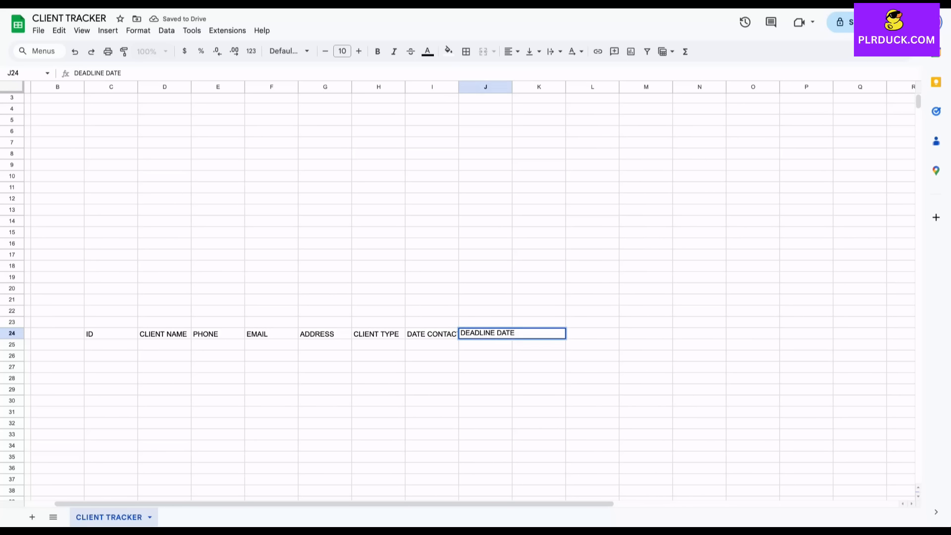
key("Tab")
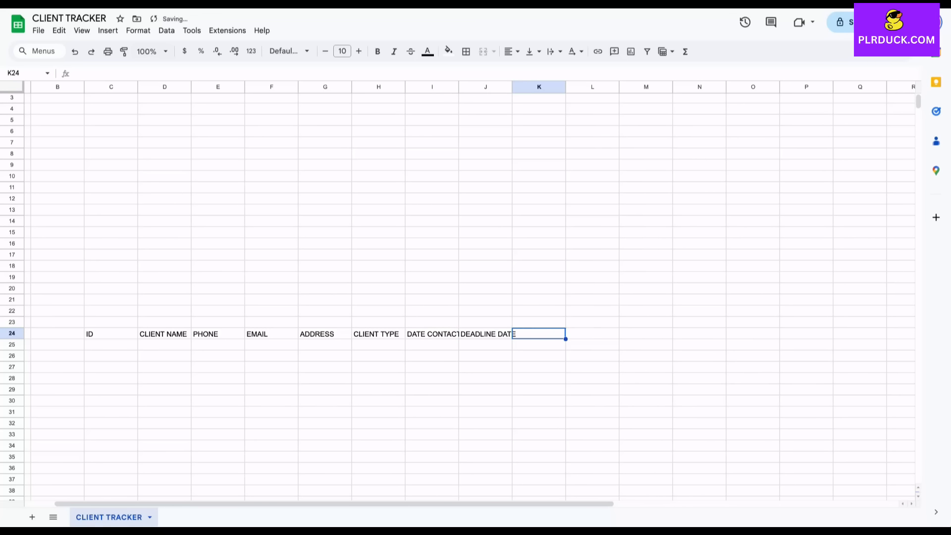
type("PRIORITY")
key("Tab")
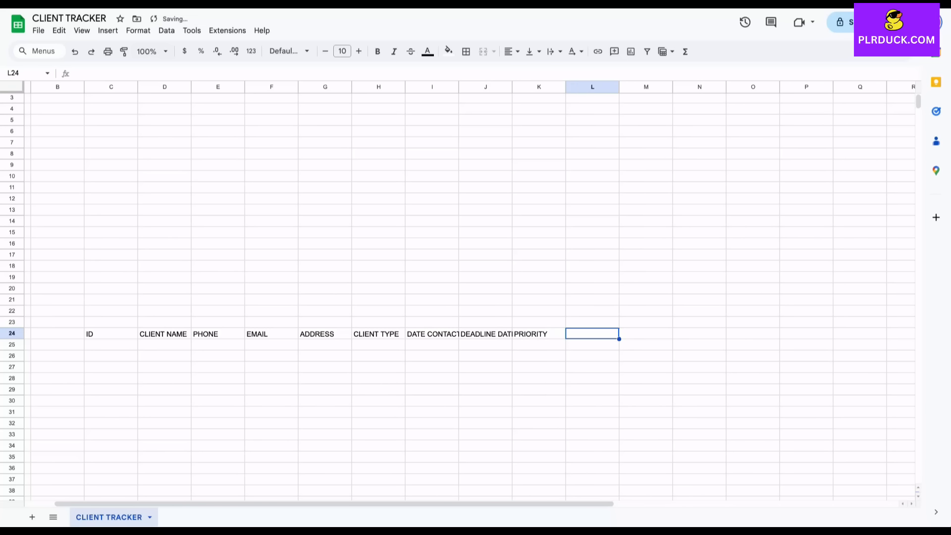
type("SOURCE")
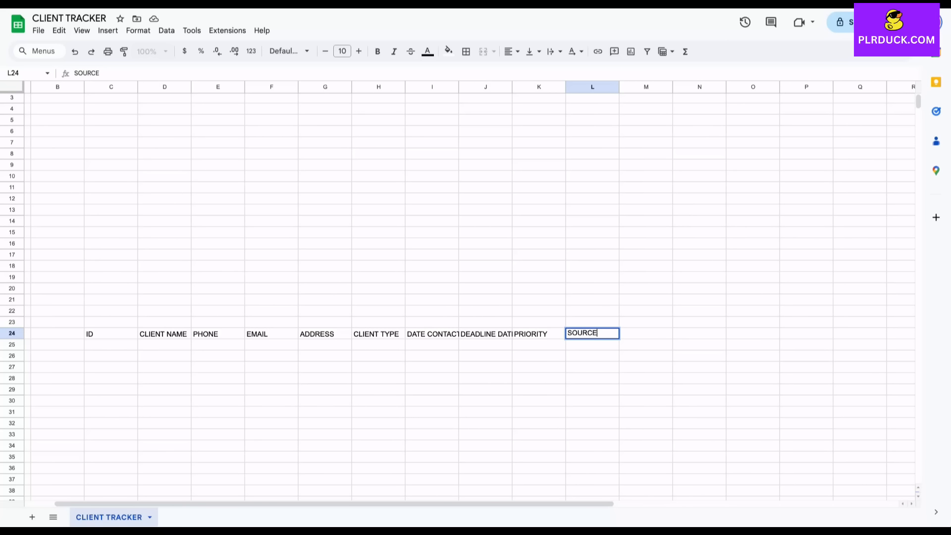
key("Tab")
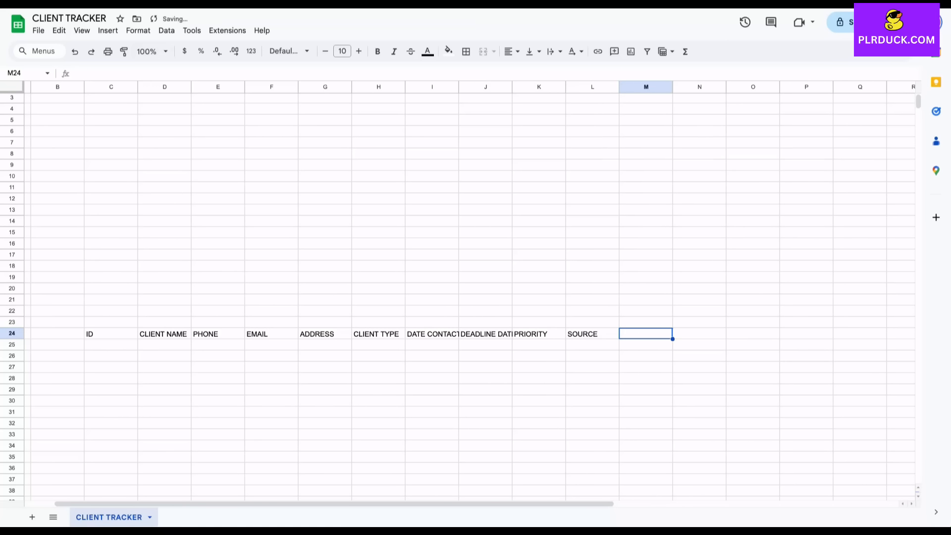
type("DEAL VALUE")
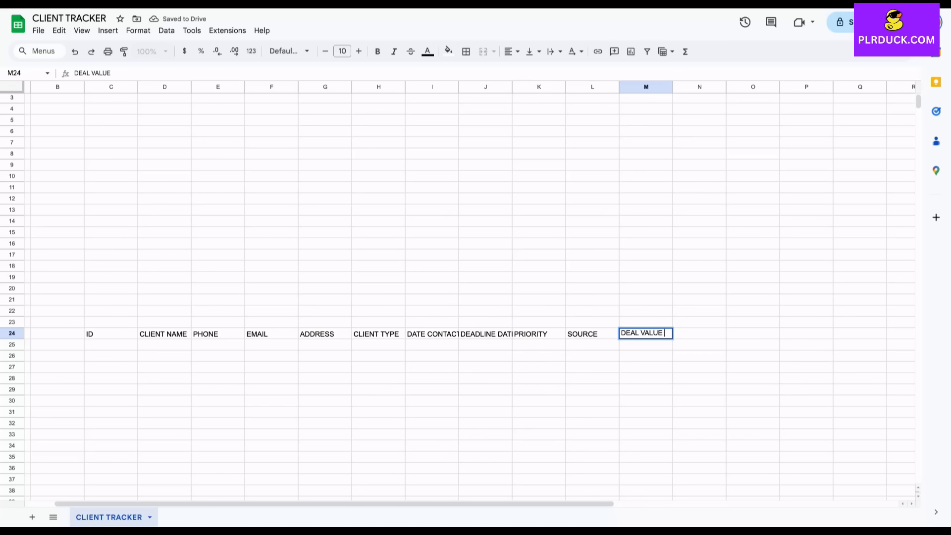
key("Tab")
type("S")
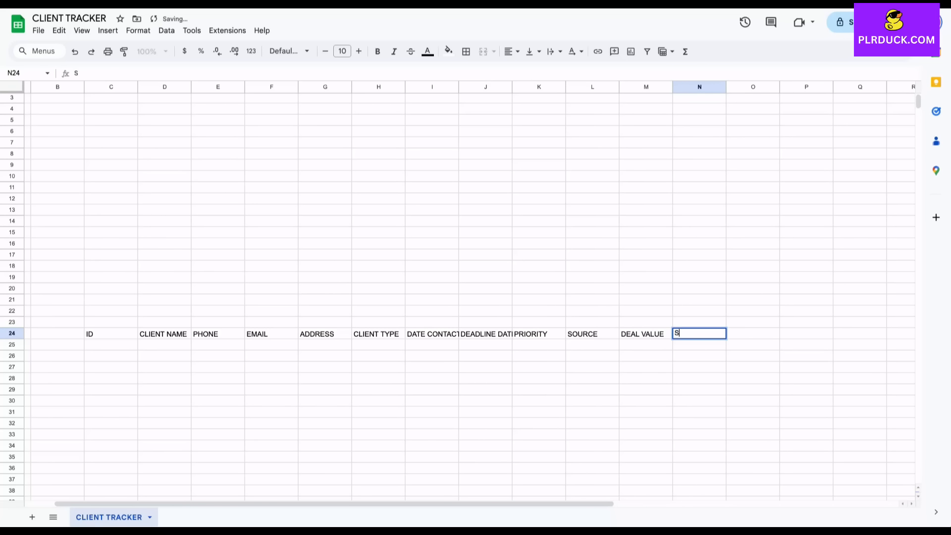
type("TATUS")
key("Tab")
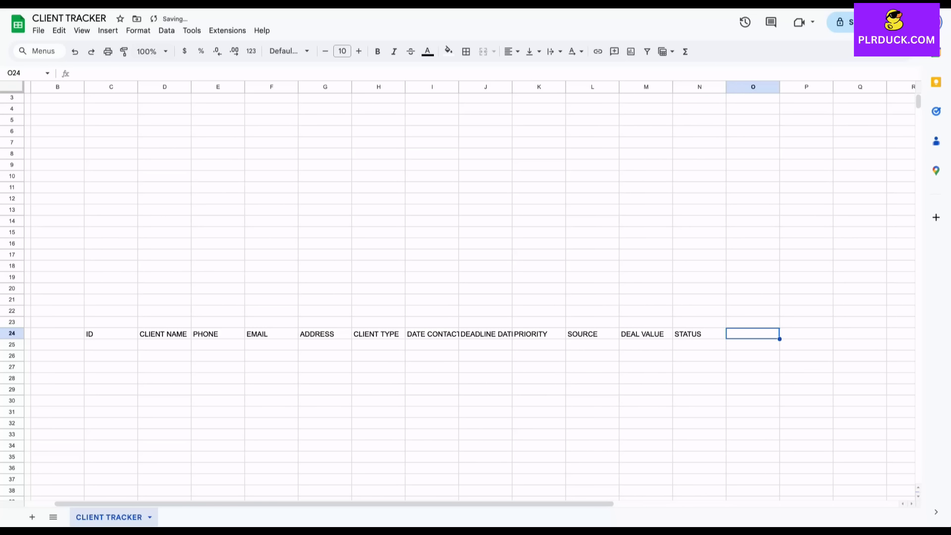
type("SALES PERSON")
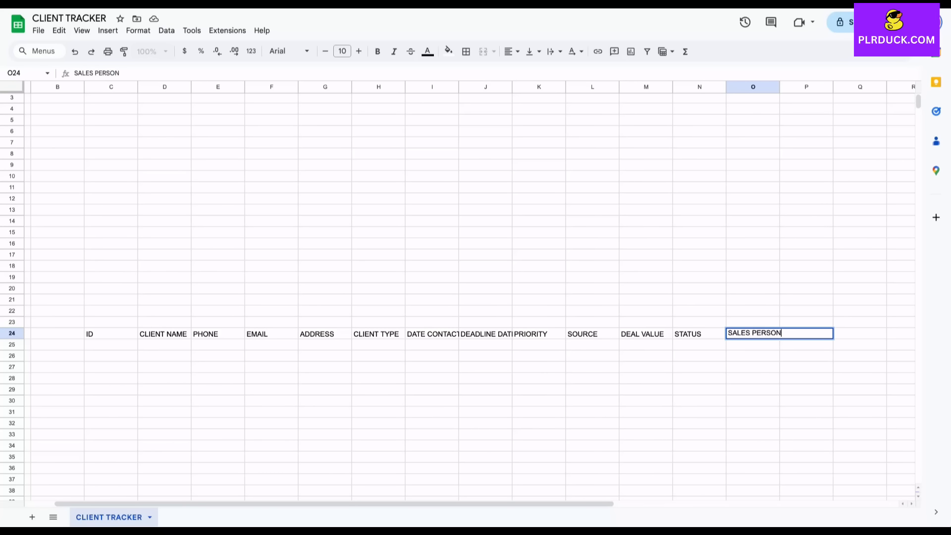
key("Tab")
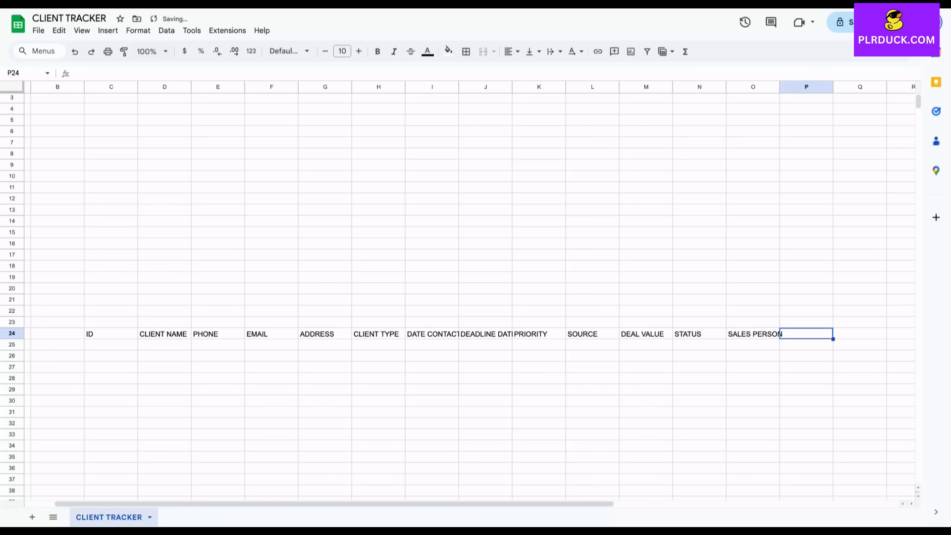
type("COMMENTS")
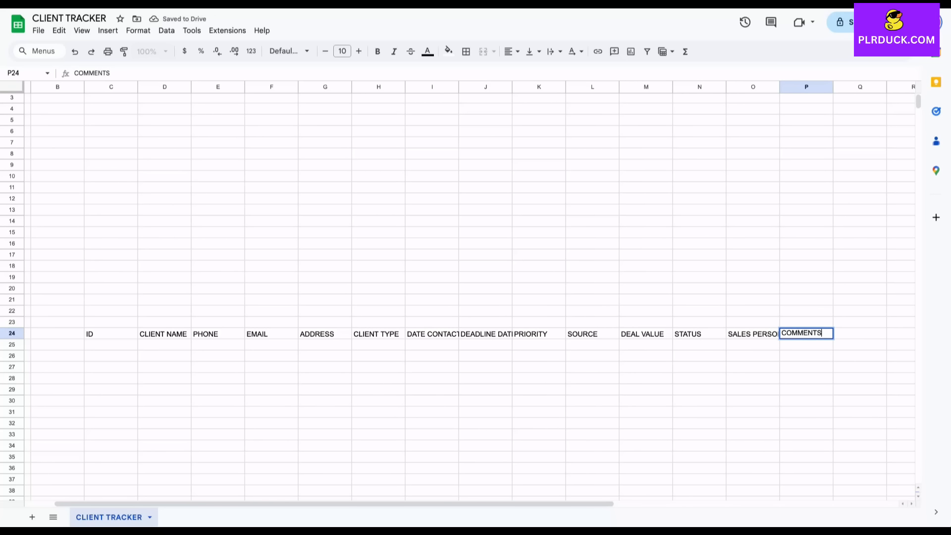
left_click(432, 378)
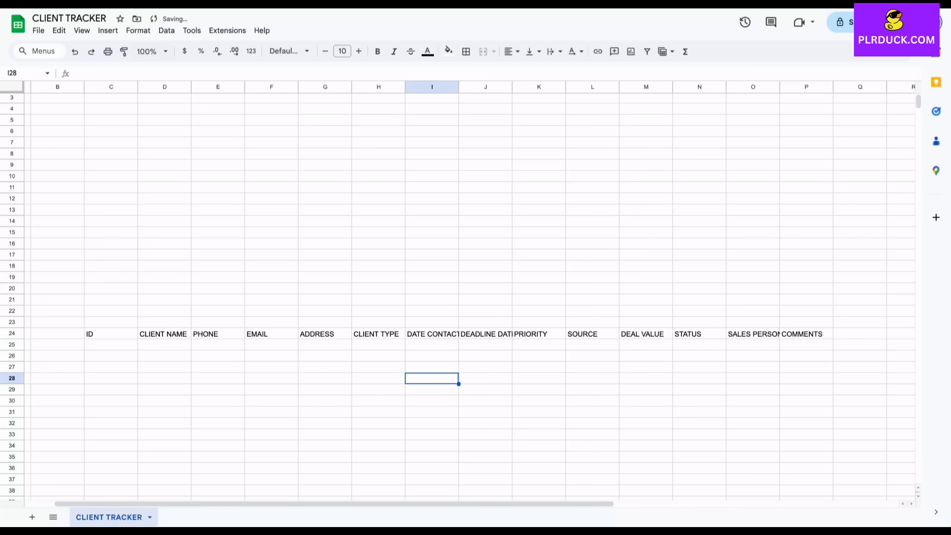
Widen the table columns so the header names fit
left_click_drag(191, 87, 298, 87)
left_click_drag(352, 87, 379, 87)
left_click_drag(432, 86, 551, 86)
scroll(551, 198, "right", 4)
left_click_drag(399, 86, 529, 87)
left_click_drag(582, 87, 596, 86)
left_click_drag(650, 86, 738, 87)
scroll(738, 99, "right", 4)
left_click_drag(639, 87, 793, 86)
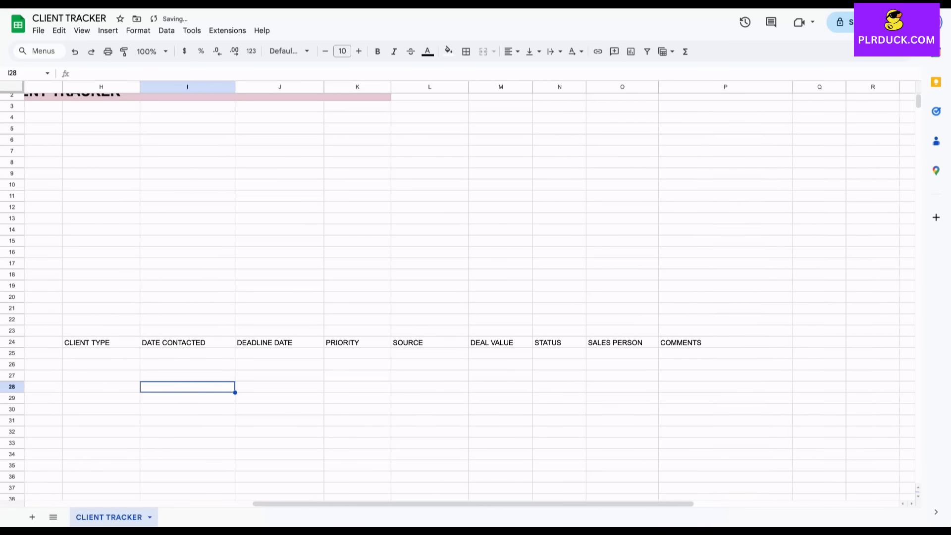
scroll(470, 292, "left", 10)
Make header row C24:P24 size 11, bold, centred, with a light green fill
left_click_drag(134, 346, 880, 342)
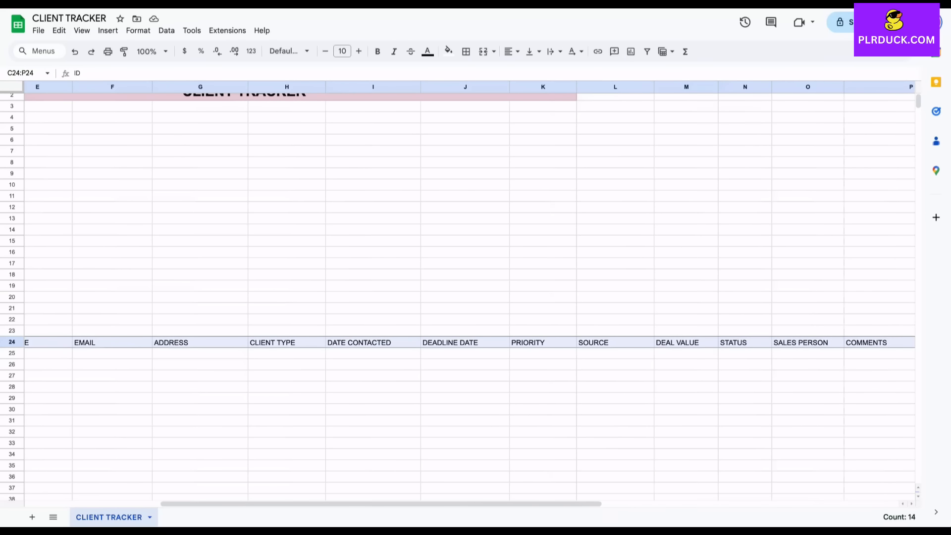
left_click(359, 51)
left_click(378, 51)
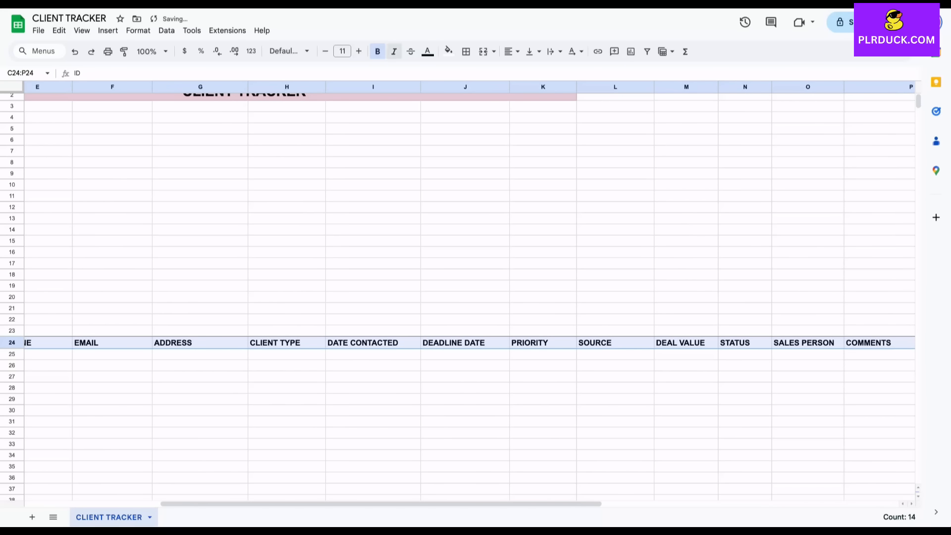
left_click(512, 51)
left_click(529, 71)
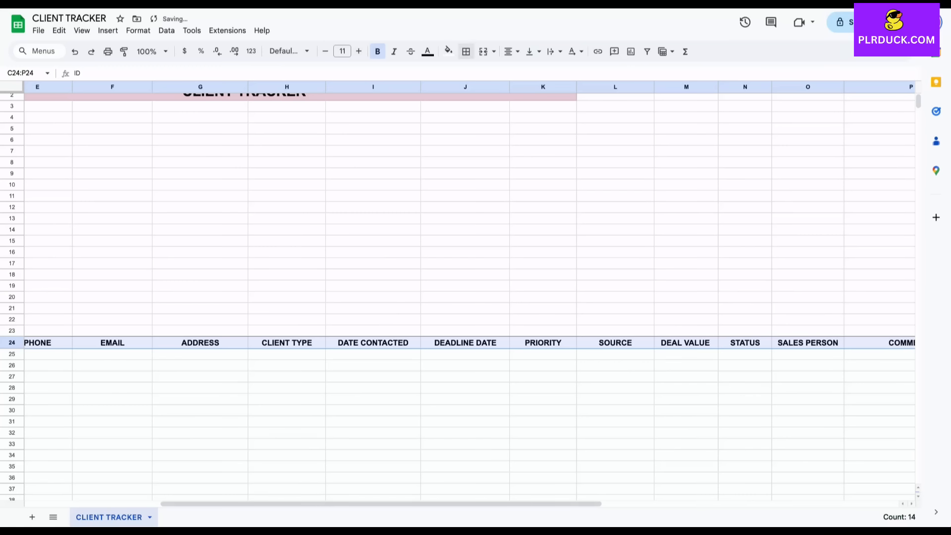
left_click(448, 51)
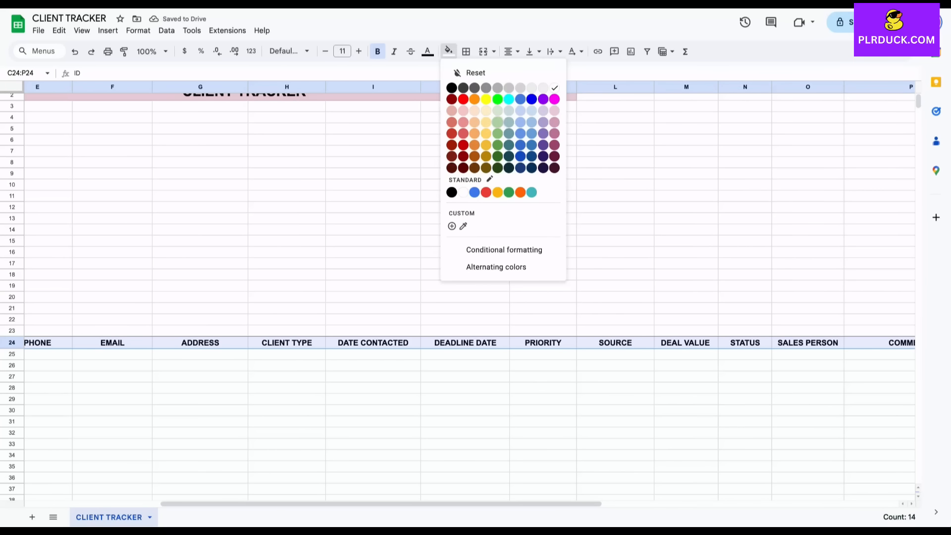
left_click(498, 119)
left_click(200, 410)
scroll(200, 409, "left", 2)
scroll(469, 292, "left", 3)
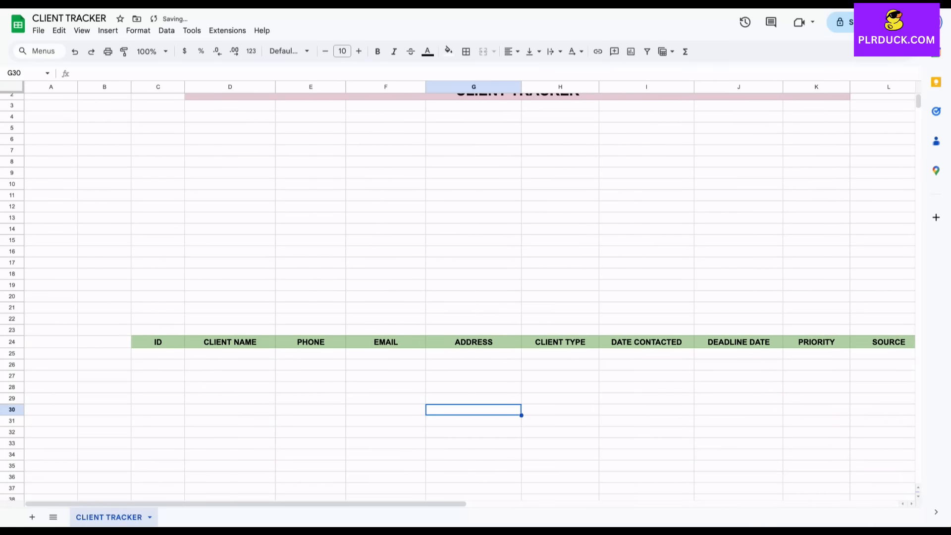
scroll(470, 292, "down", 3)
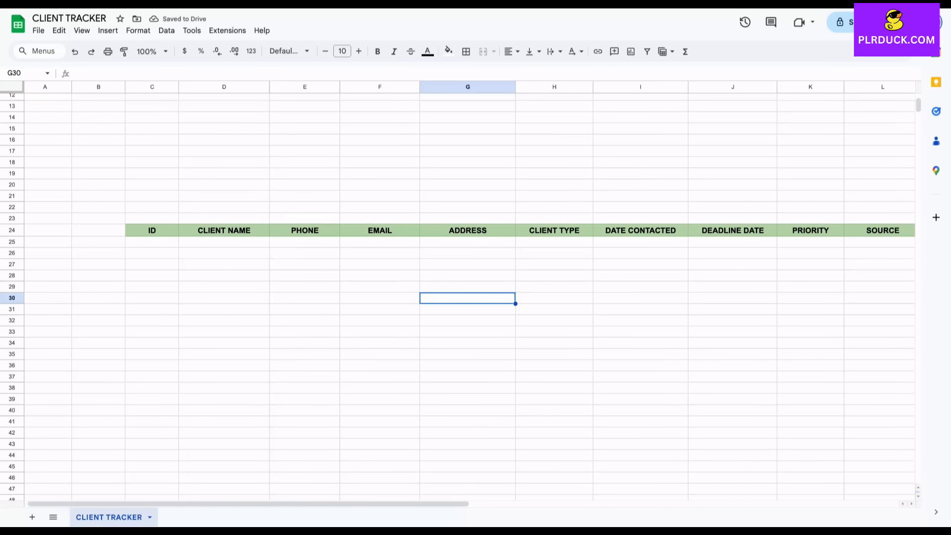
Enter ID 101, the client's name and phone number in row 25
left_click(151, 242)
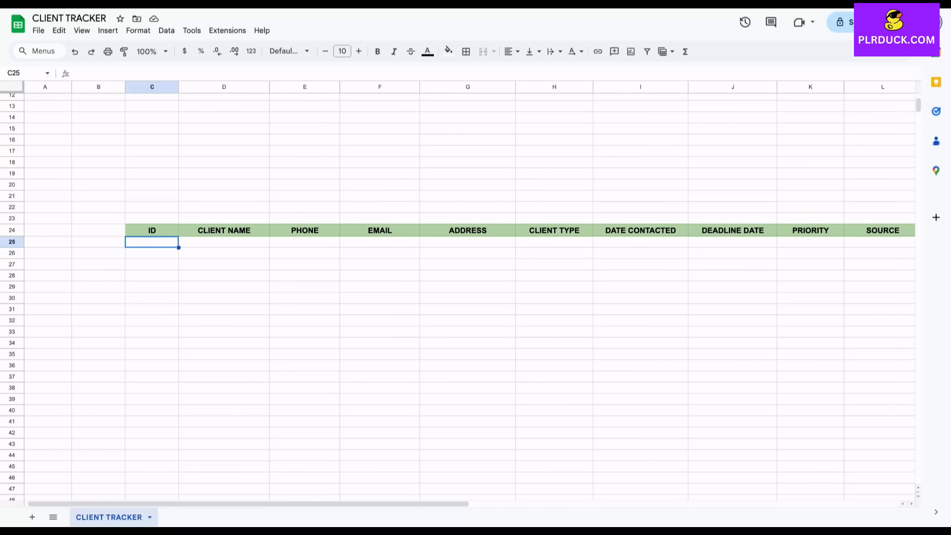
scroll(469, 292, "right", 1)
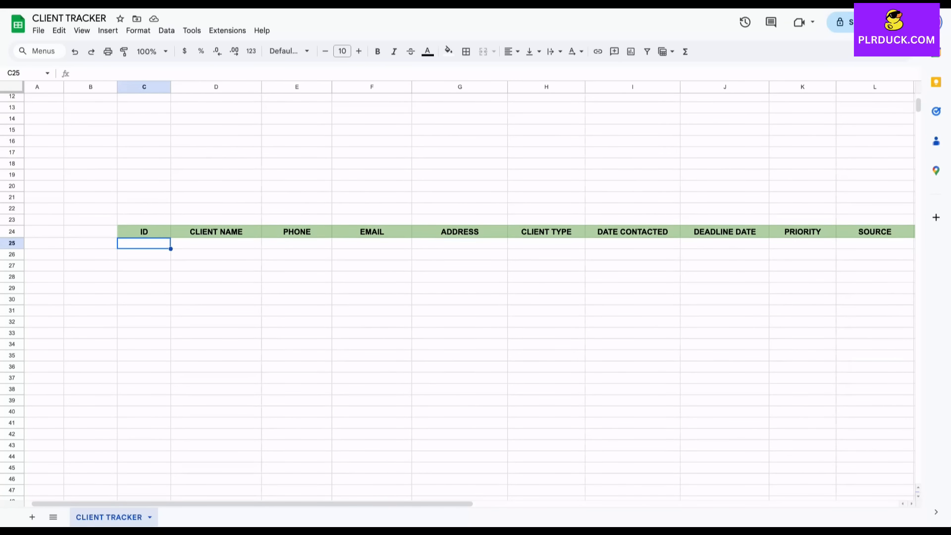
type("1")
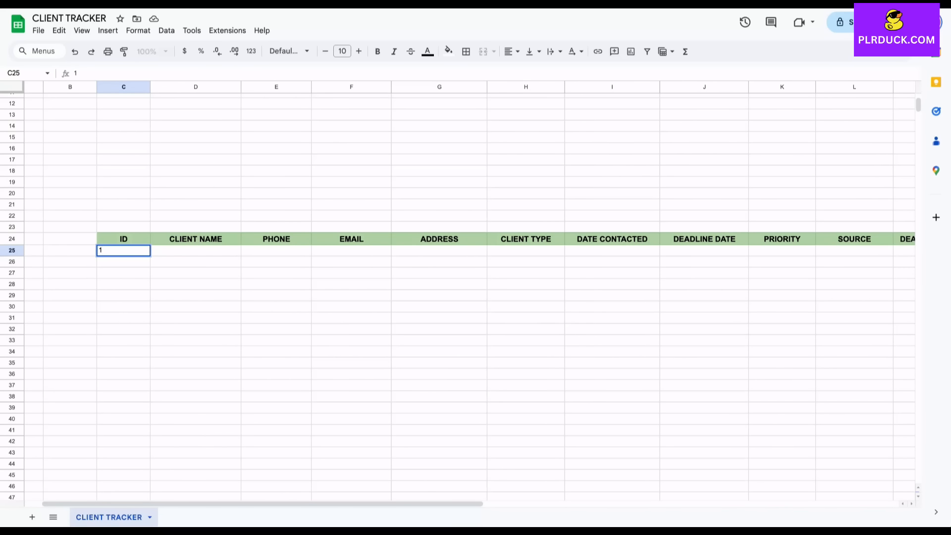
type("01")
key("Tab")
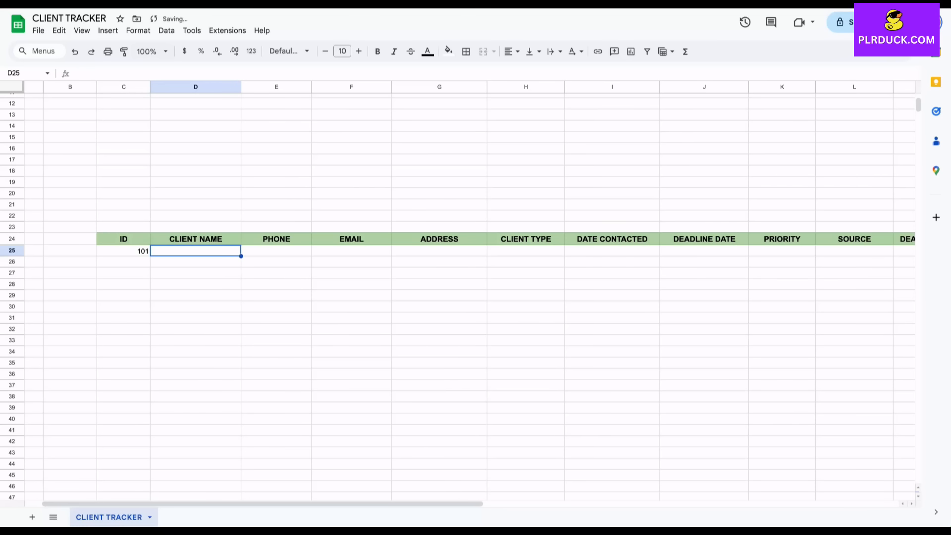
type("JOHN")
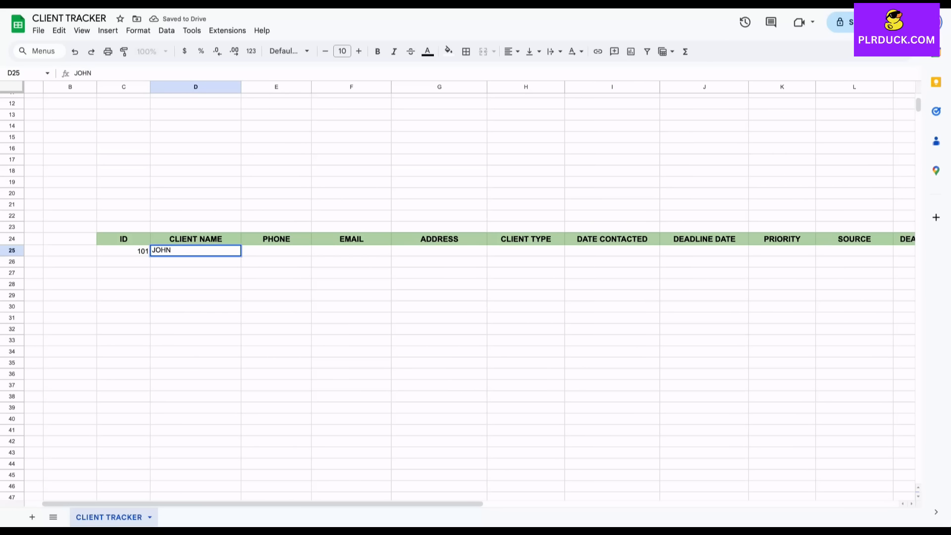
key("Tab")
type("120")
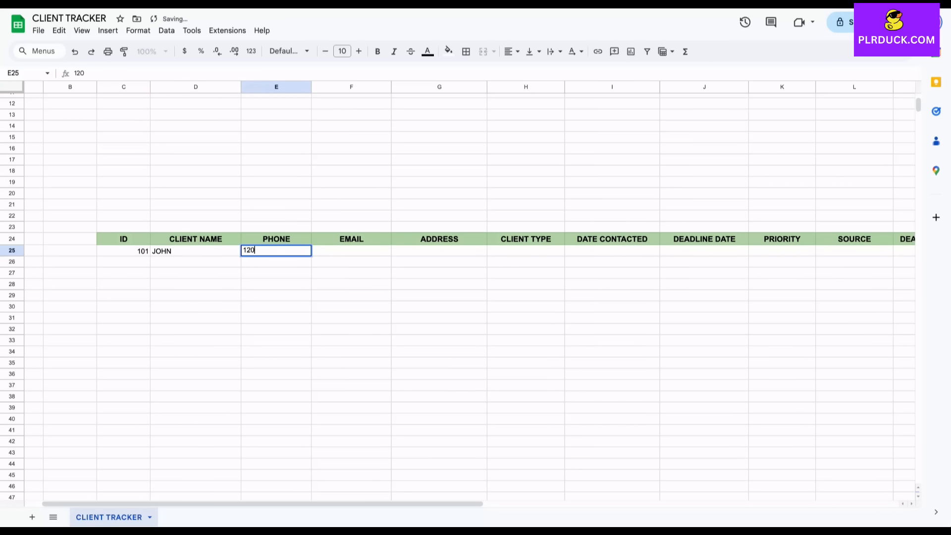
type("409989")
key("Tab")
Add the first client's e-mail and address, correcting the address typo
type("JO")
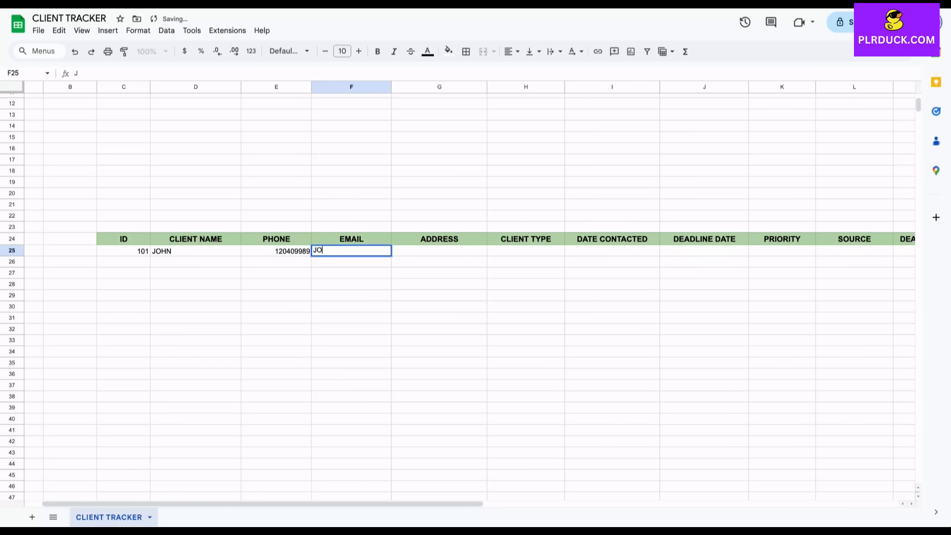
type("HN@TEST.COM")
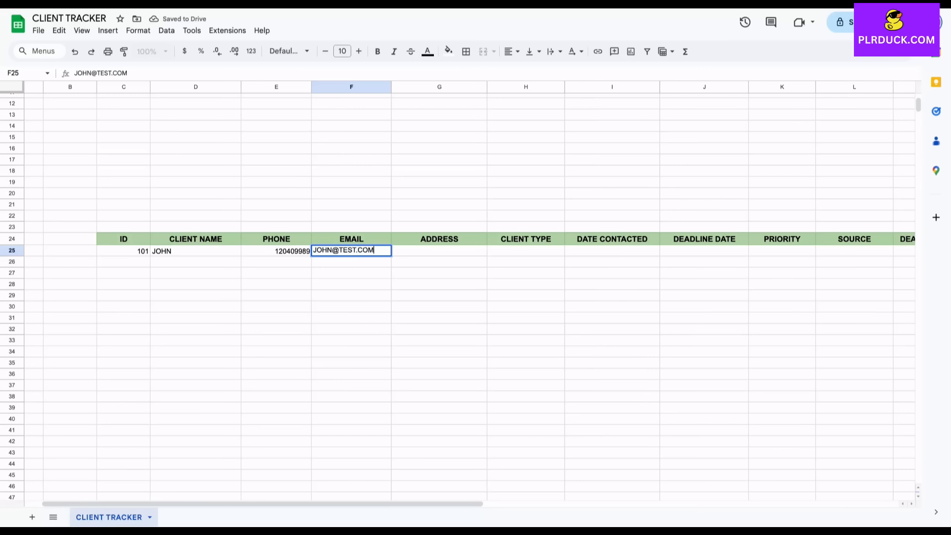
left_click(439, 284)
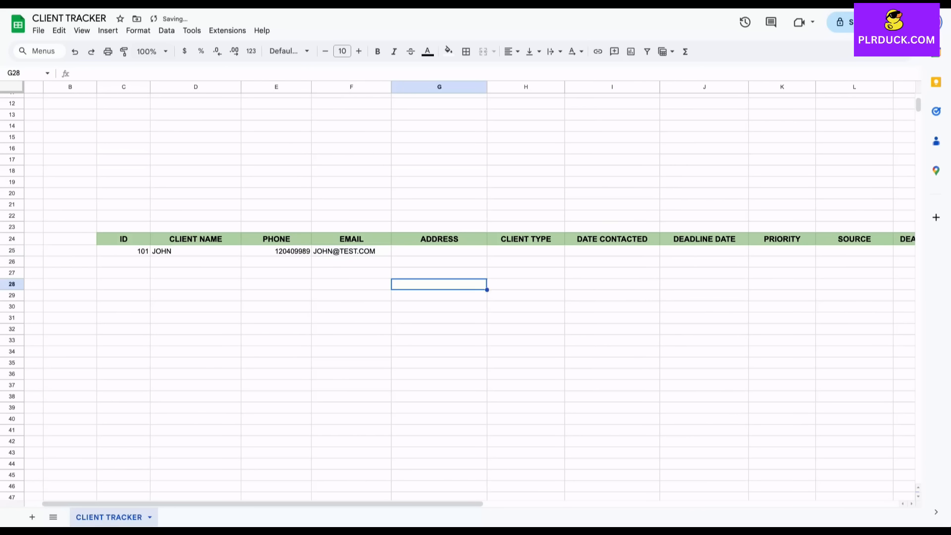
left_click(439, 251)
type("SEATL")
type("L")
key("BackSpace")
key("BackSpace")
type("TLE")
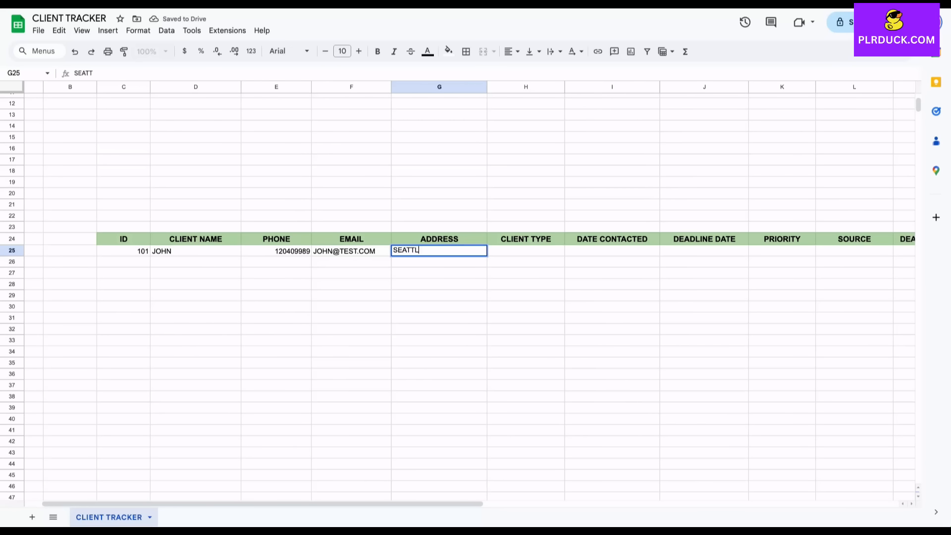
left_click(439, 284)
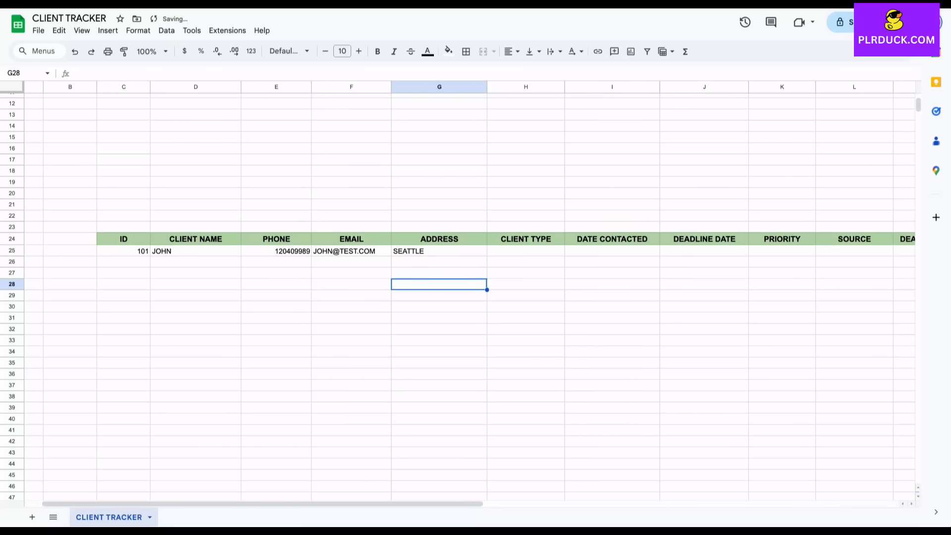
left_click(438, 251)
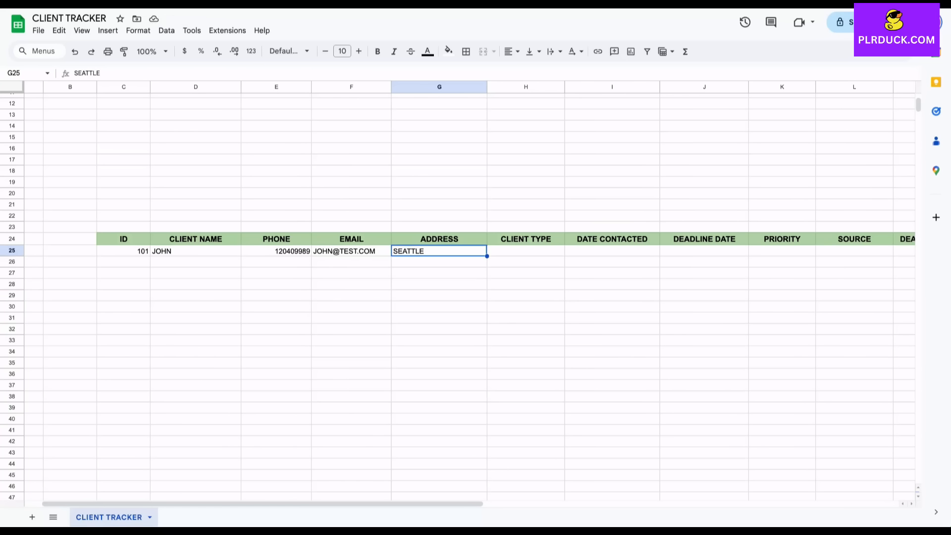
left_click(526, 251)
scroll(525, 250, "right", 4)
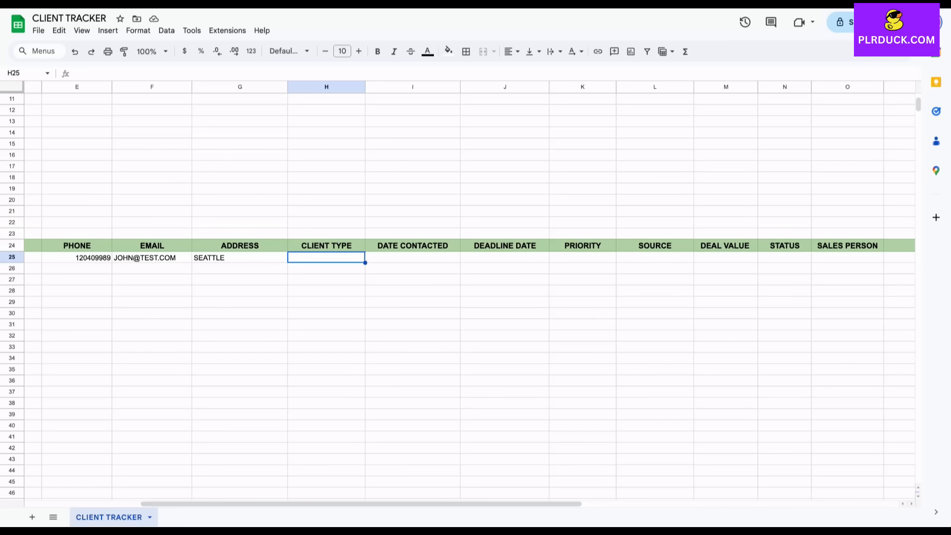
Create a dropdown on H25 with options CORPORATE, RETAIL and UNIVERSITY
left_click(108, 30)
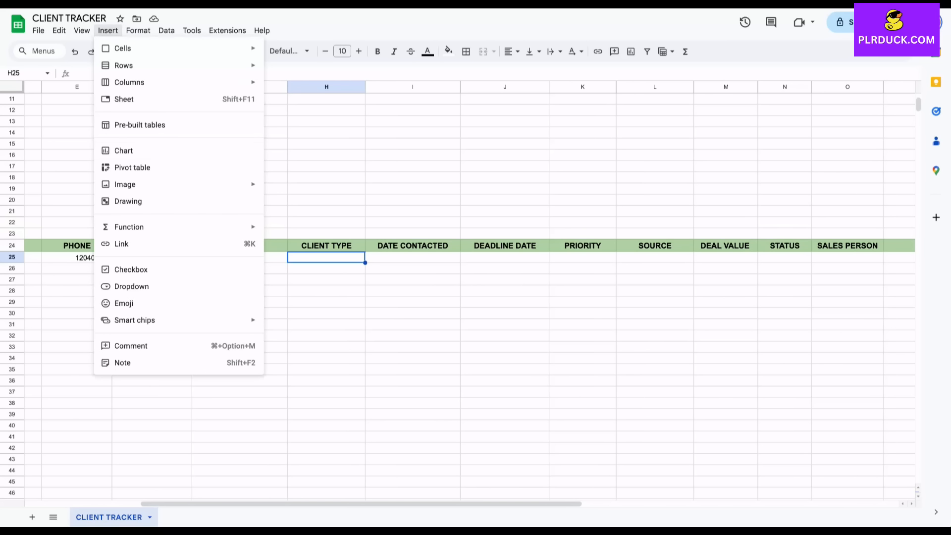
left_click(131, 286)
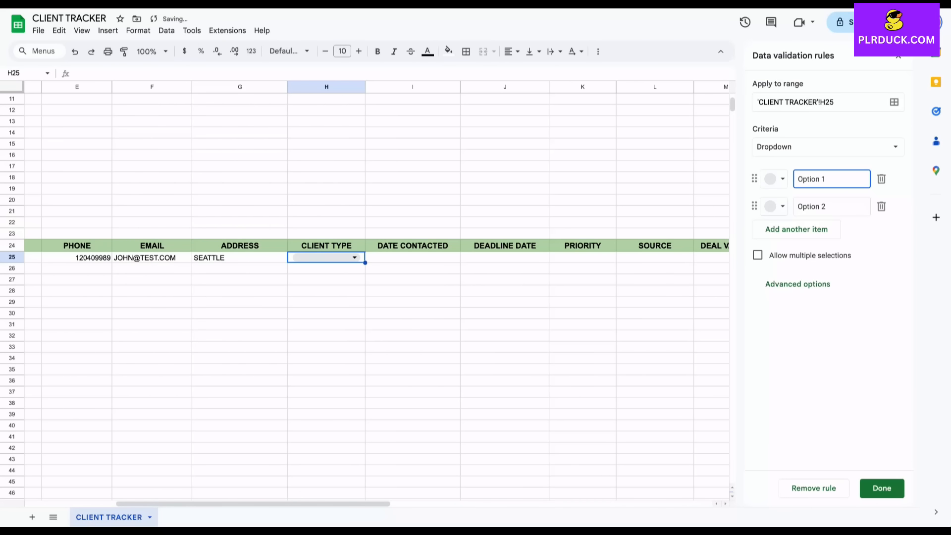
key("ctrl+a")
type("CORPORATE")
left_click(827, 207)
key("ctrl+a")
type("RETAIL")
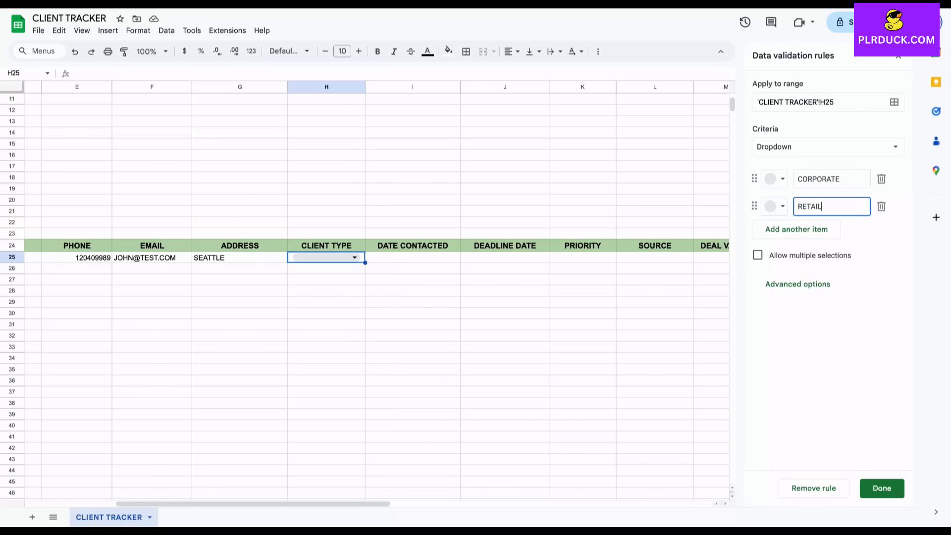
key("Return")
type("UNIVERT")
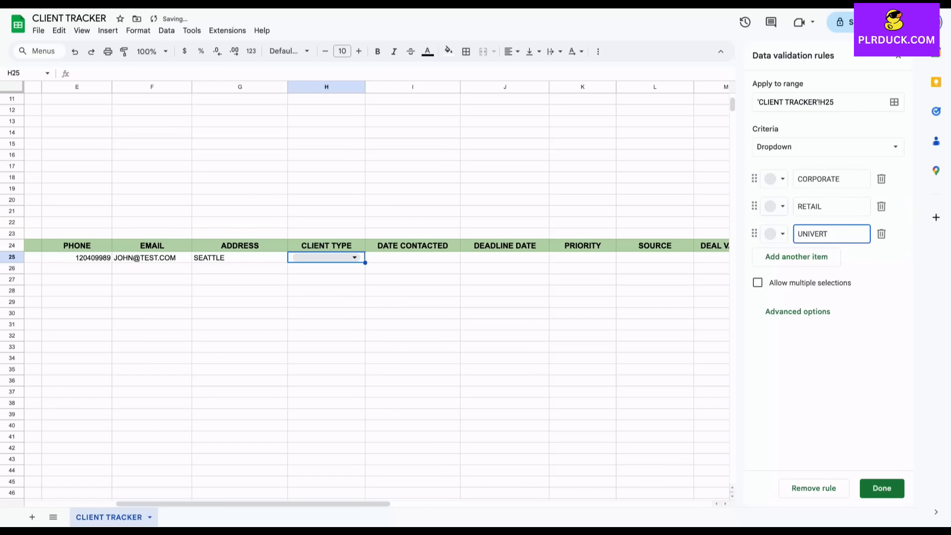
key("BackSpace")
type("SITY")
key("Tab")
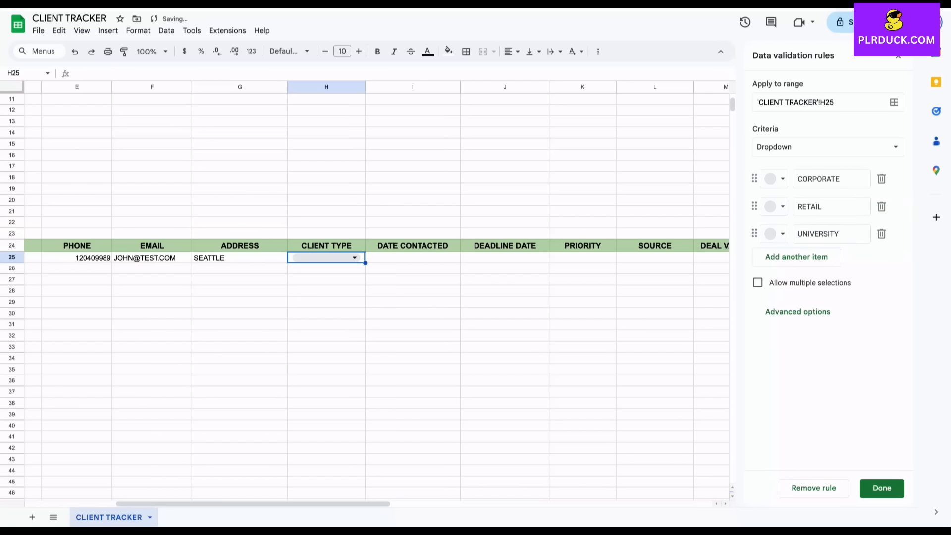
left_click(882, 489)
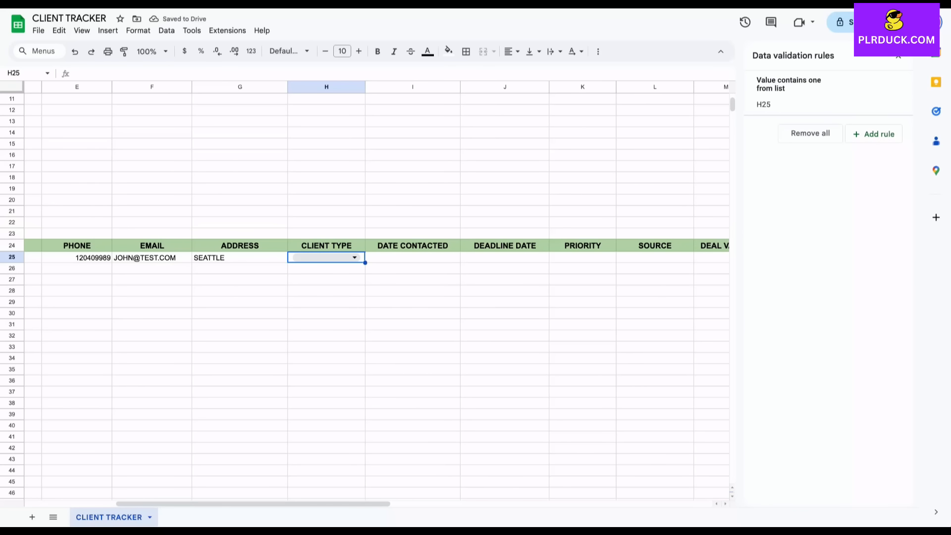
Extend the client-type dropdown down to H40 and set the first client to CORPORATE
left_click_drag(365, 263, 365, 428)
left_click(407, 369)
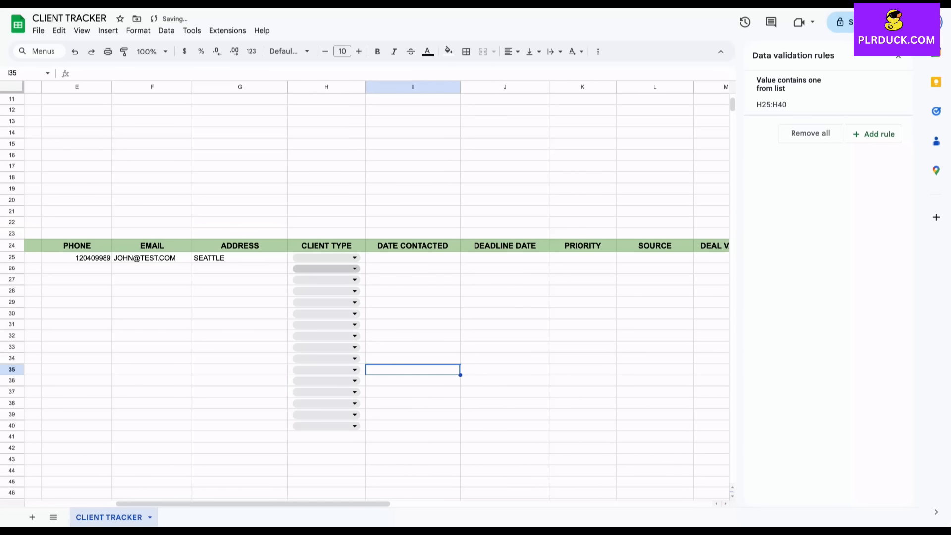
left_click(326, 257)
left_click(312, 272)
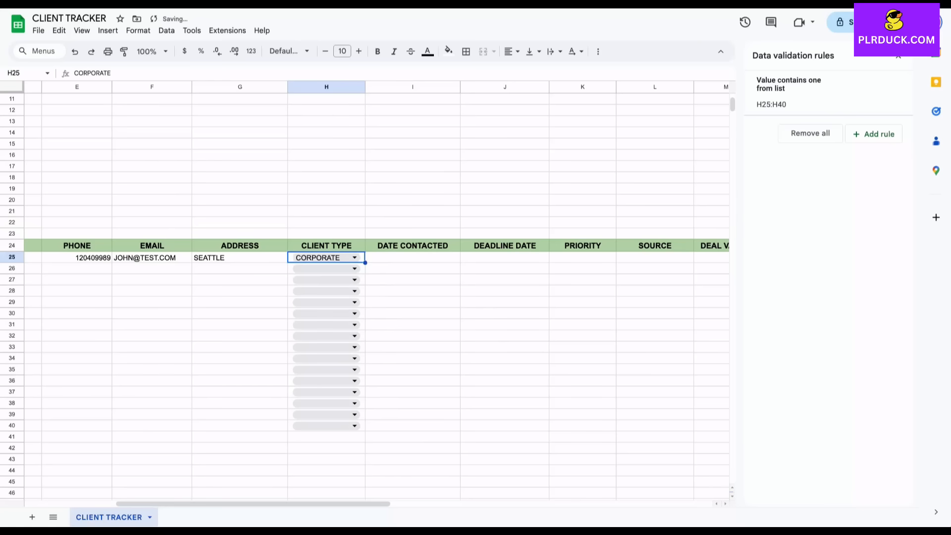
left_click(412, 257)
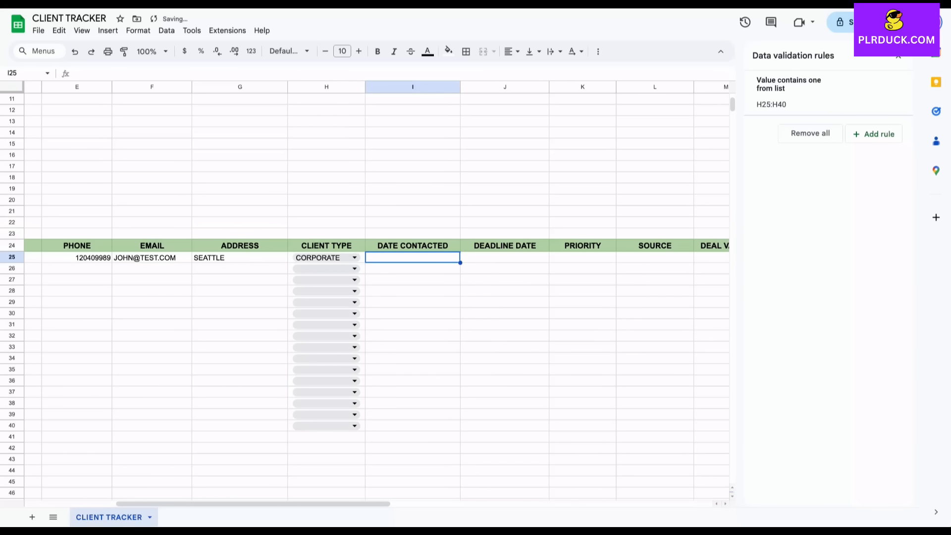
Enter 2 SEP 2025 in I25 and 30 SEP 2025 in J25
type("2")
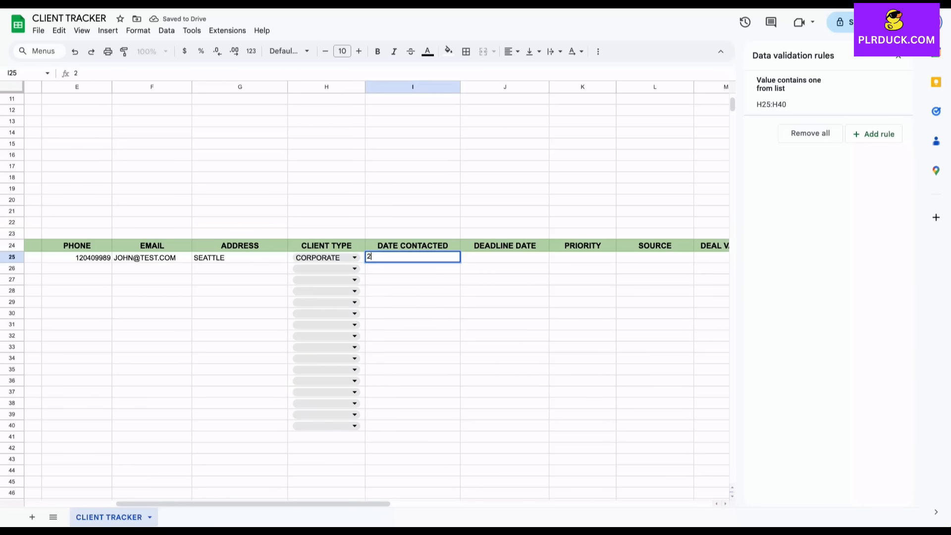
type(" SEP 2025")
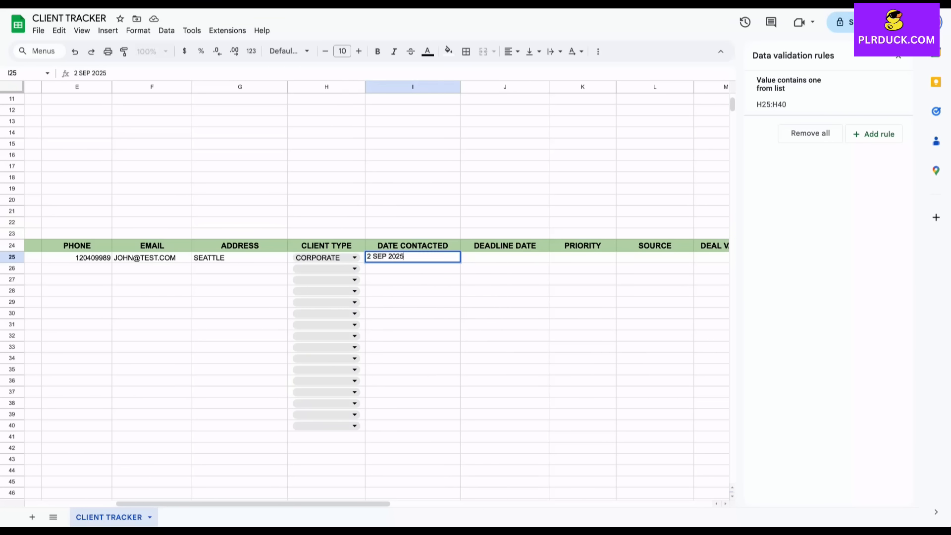
key("Tab")
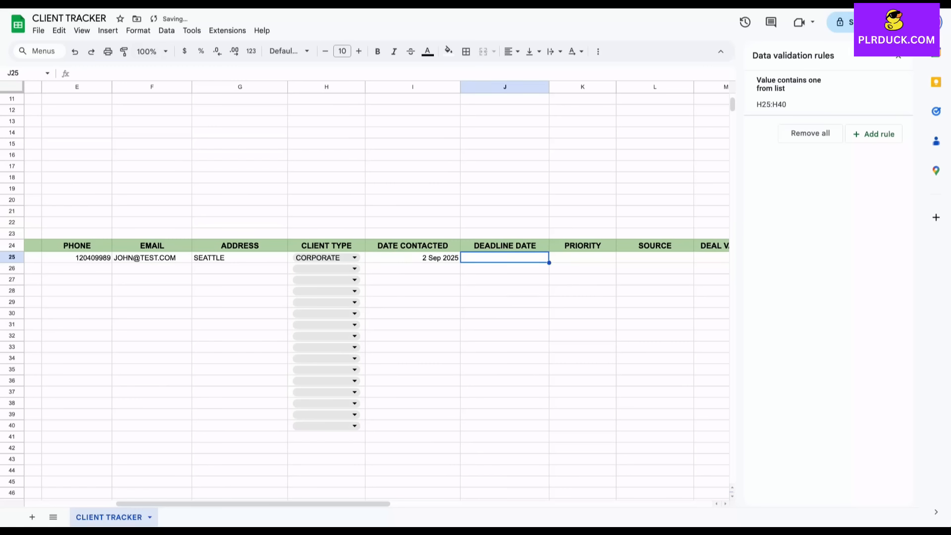
type("30 SE")
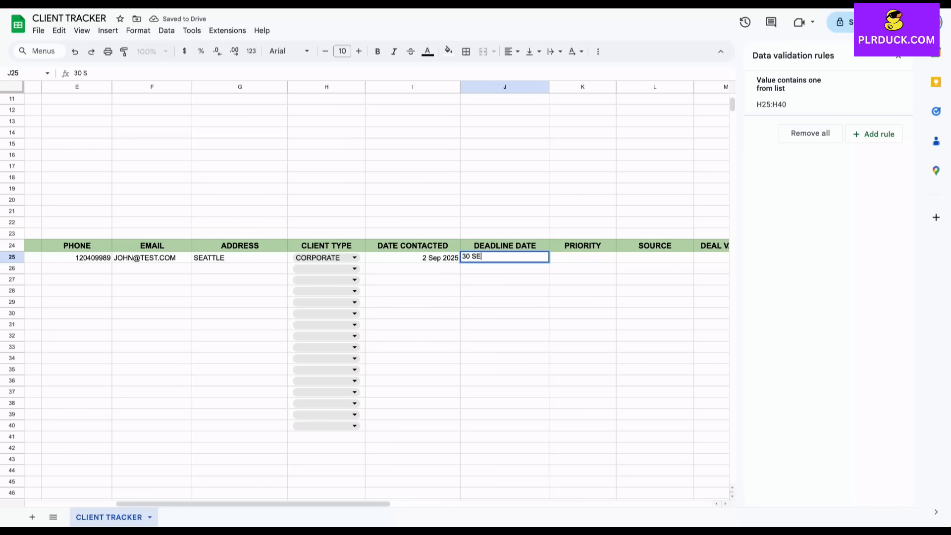
type("P 2025")
left_click(505, 336)
scroll(505, 336, "right", 2)
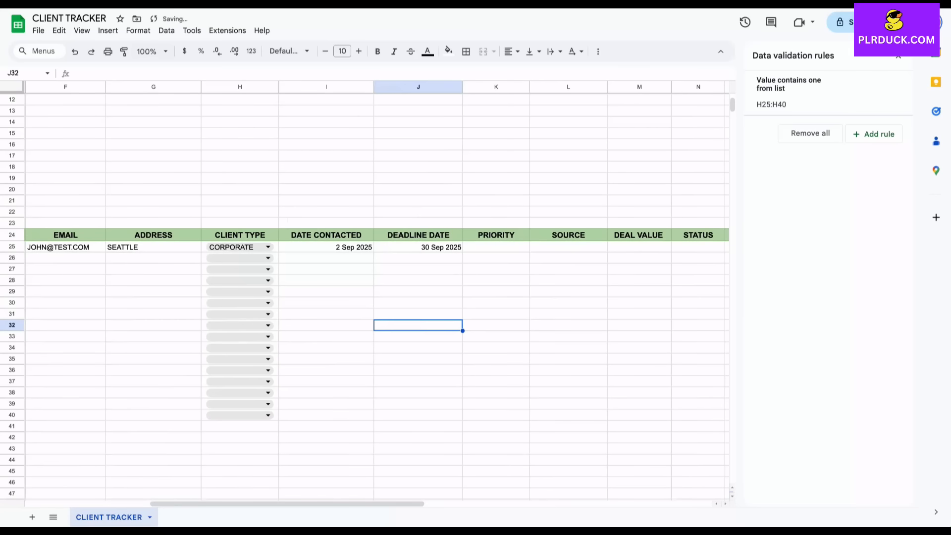
left_click(495, 246)
scroll(365, 290, "right", 2)
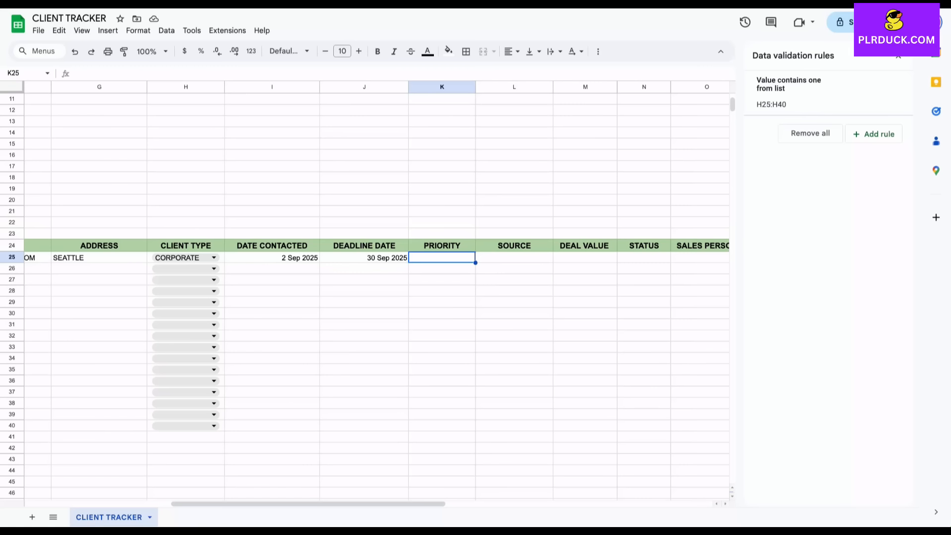
Create a dropdown on K25 with options LOW, MEDIUM and HIGH
left_click(108, 30)
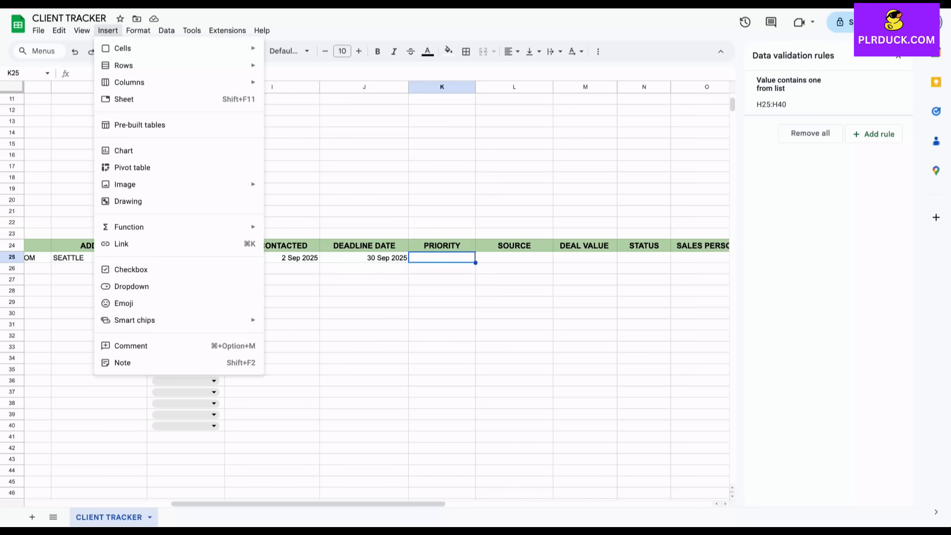
left_click(131, 287)
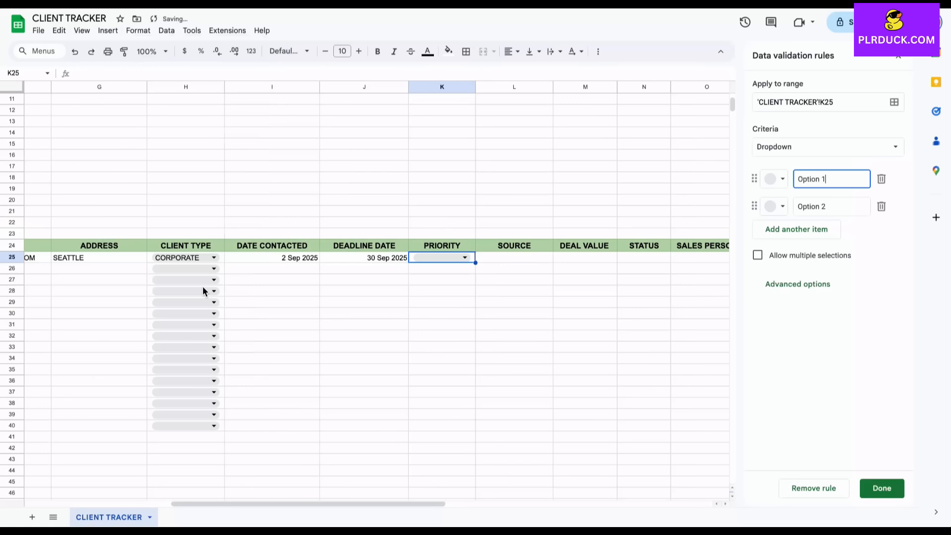
key("ctrl+a")
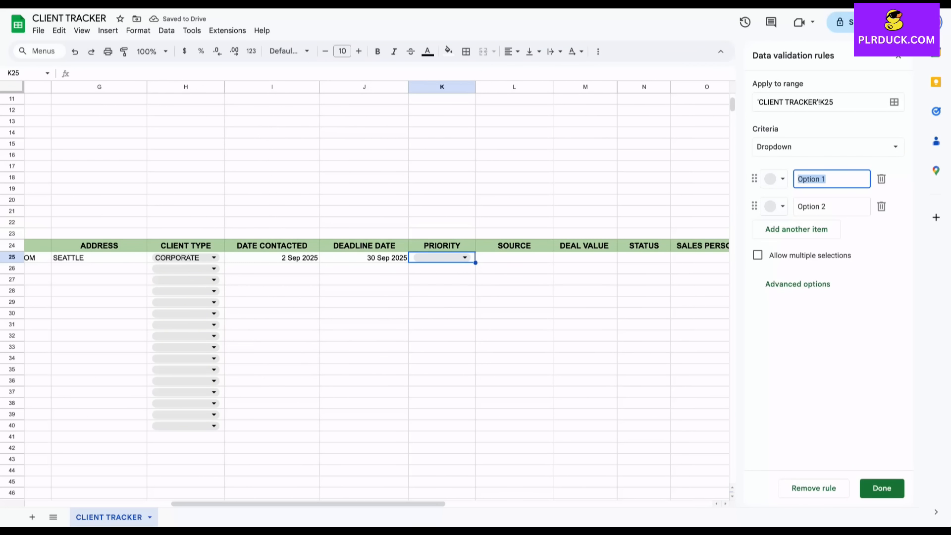
type("LOW")
key("Tab")
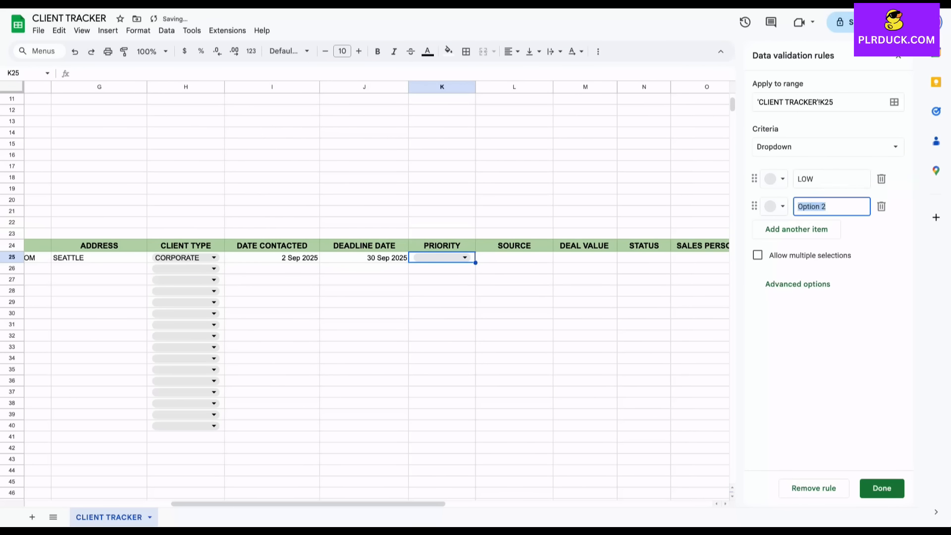
type("MEDIUM")
key("Return")
type("HIGH")
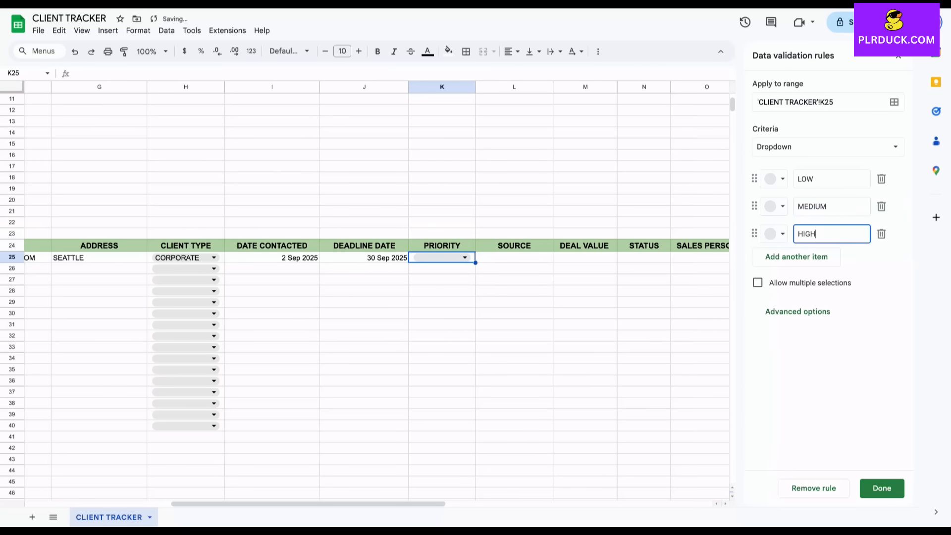
left_click(882, 489)
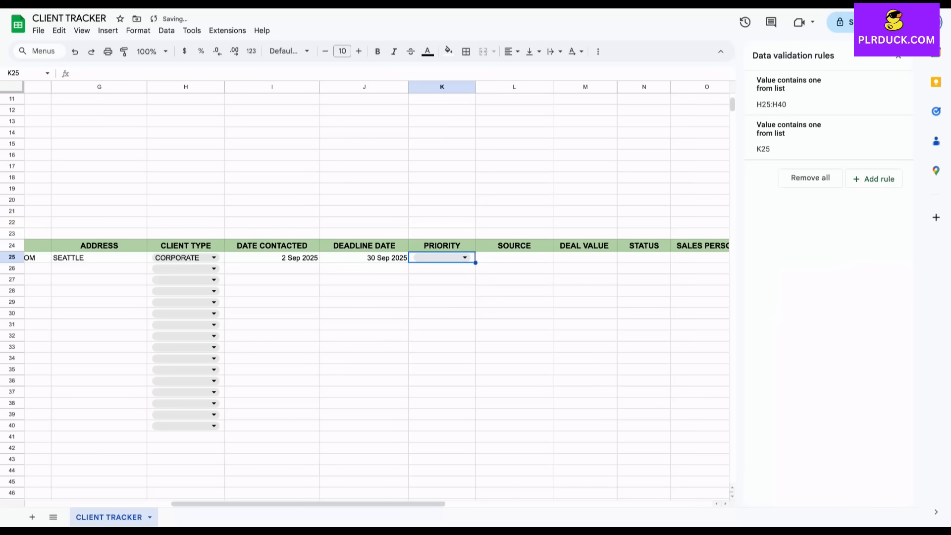
Extend the priority dropdown down to K40 and set the first client to MEDIUM
left_click_drag(475, 263, 475, 429)
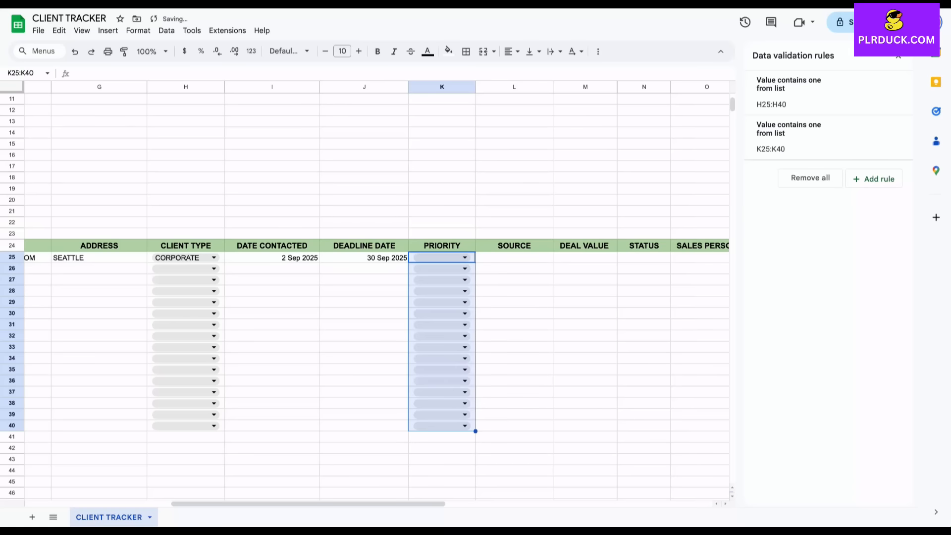
left_click(464, 258)
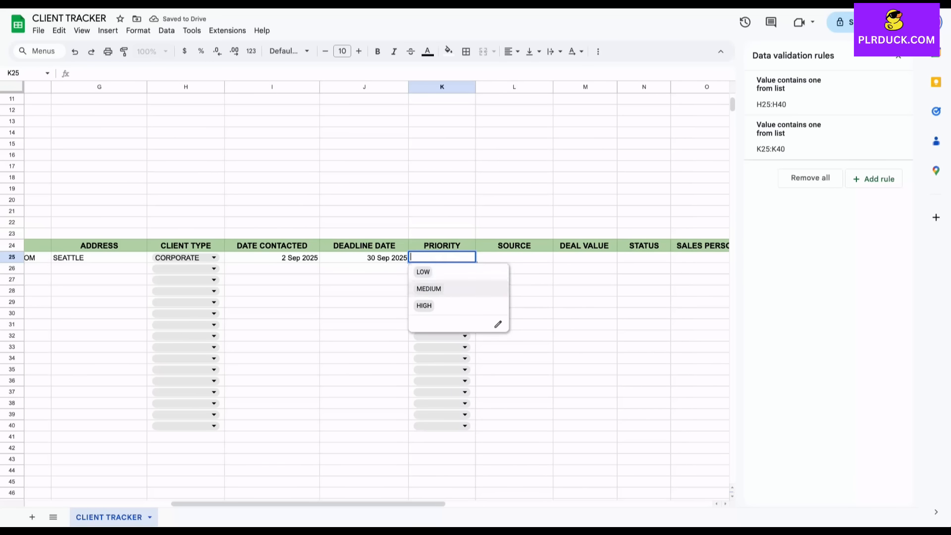
left_click(428, 288)
left_click(514, 302)
scroll(376, 292, "right", 2)
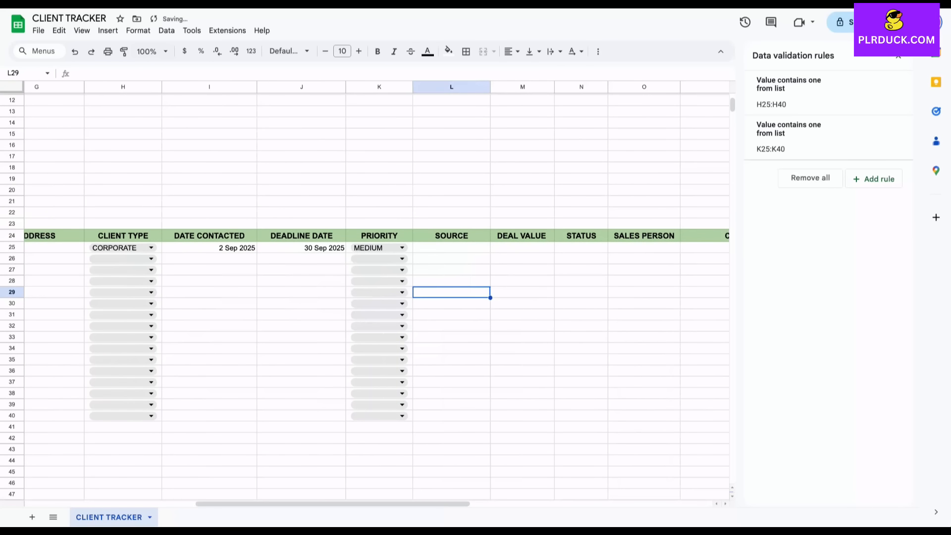
left_click(451, 248)
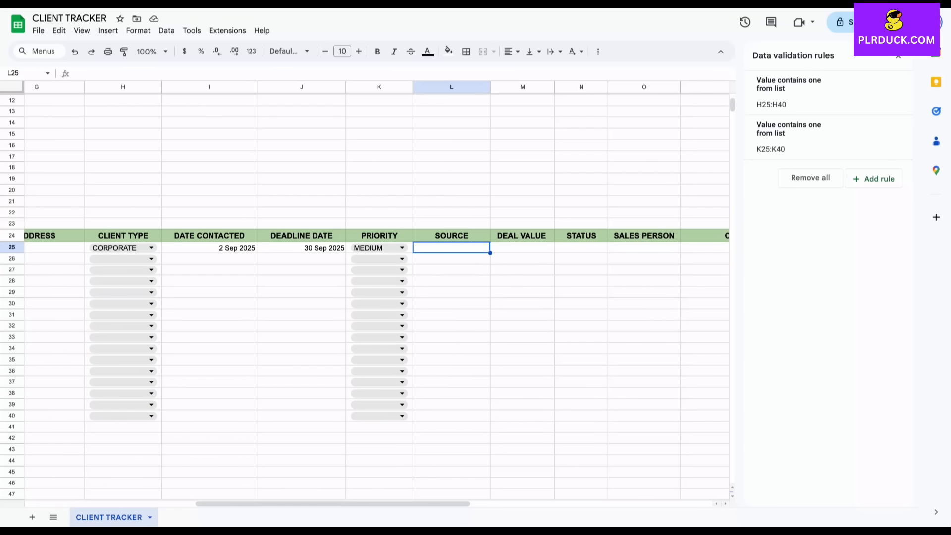
Add a dropdown to L25 with options WEBSITE, SOCIAL MEDIA, AD CAMPAIGNS and REFERRAL
left_click(108, 30)
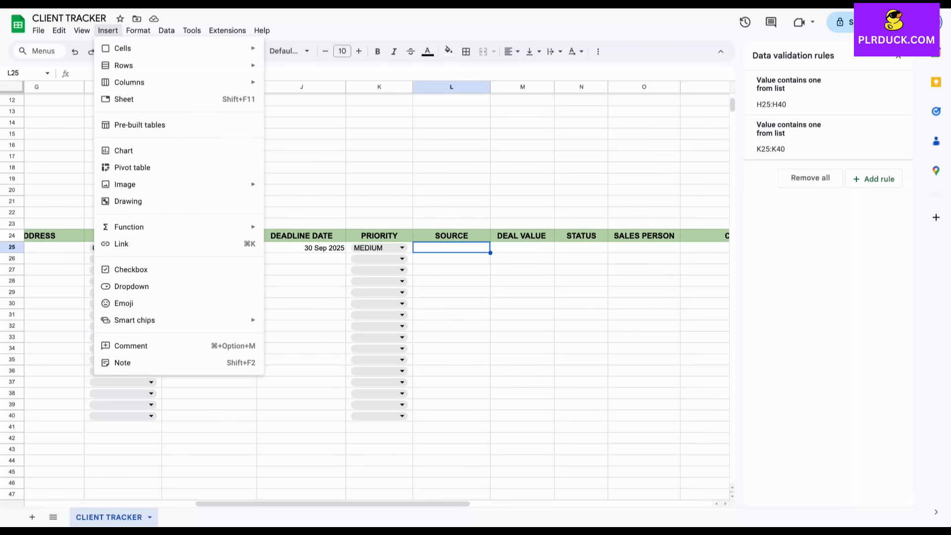
left_click(132, 287)
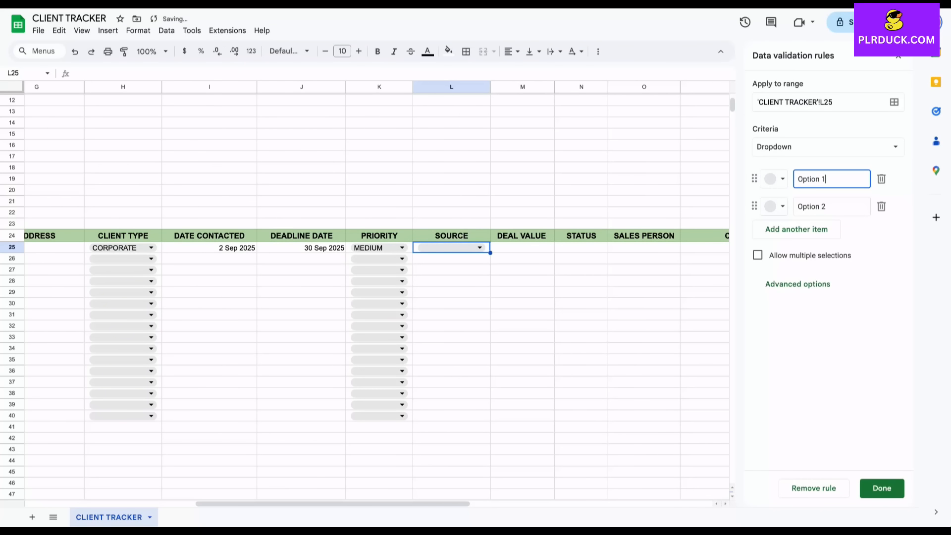
key("ctrl+a")
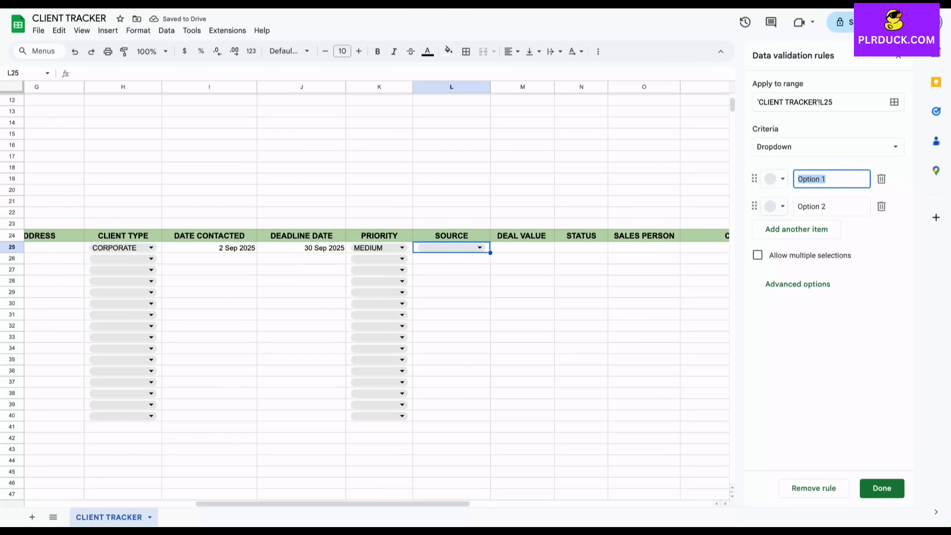
type("WEBSITE")
key("Tab")
key("ctrl+a")
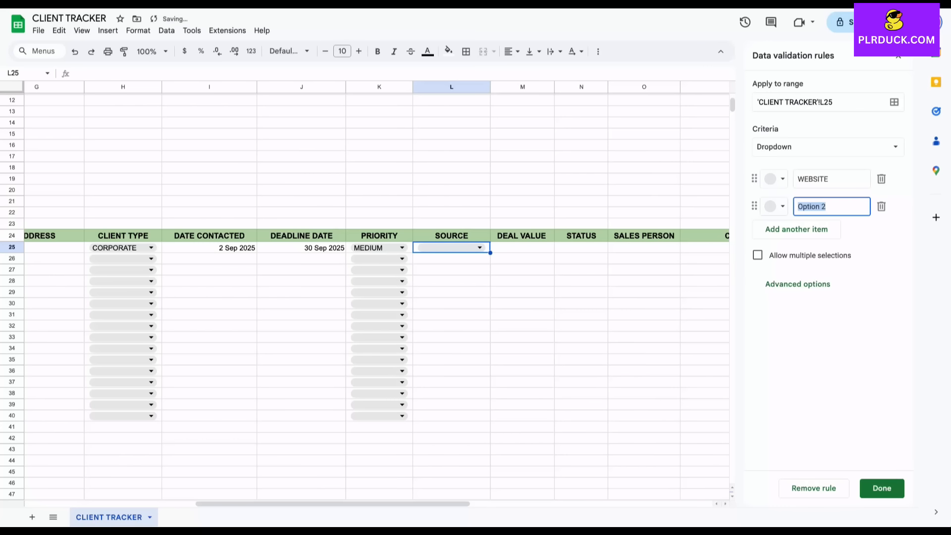
type("SOCIAL MEDIA")
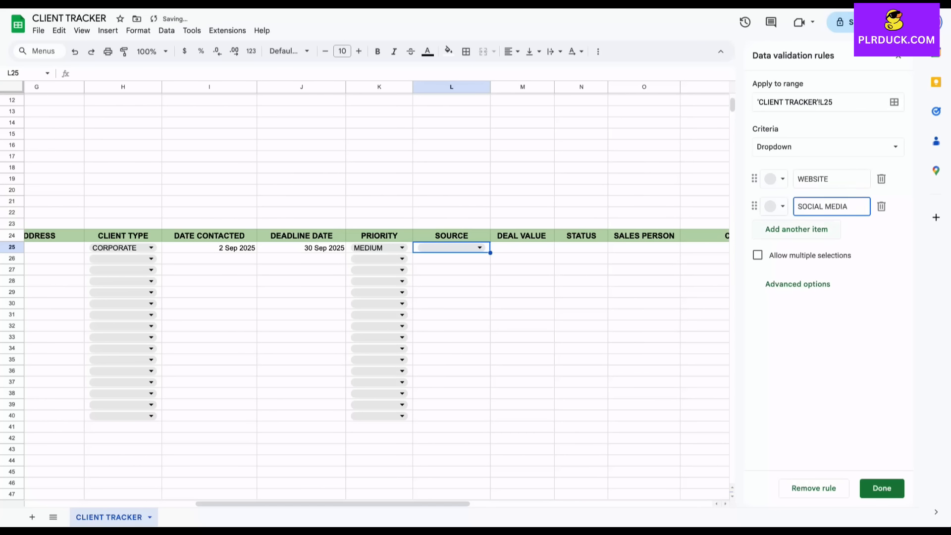
key("Return")
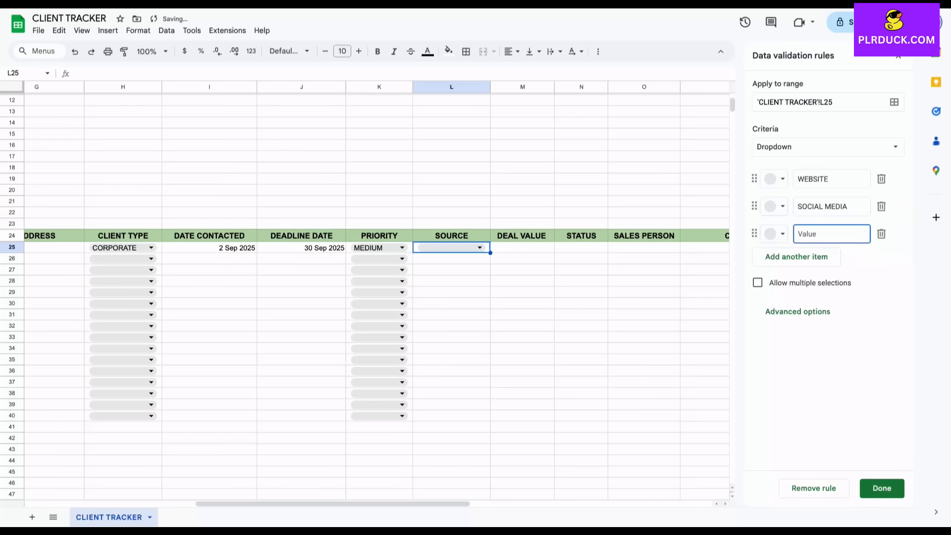
type("AD CAMPAIGNS")
key("Return")
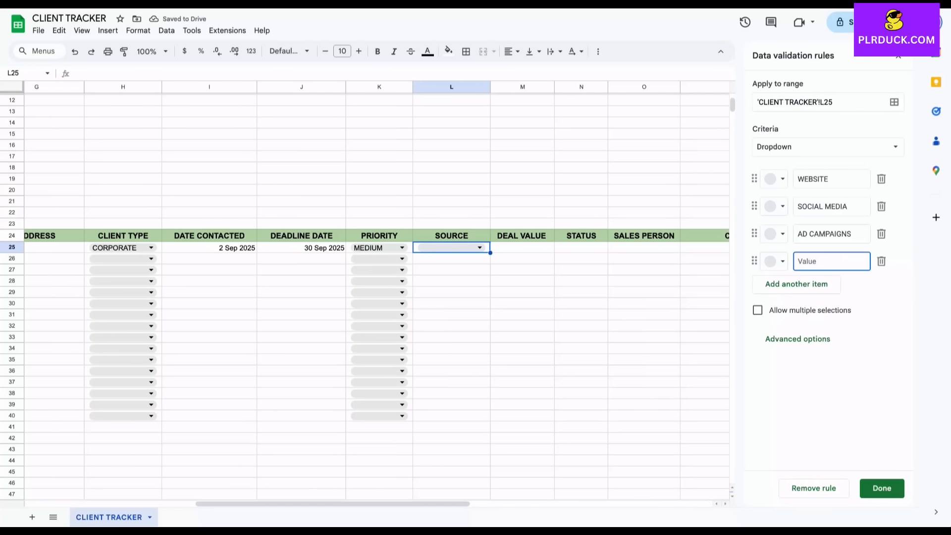
type("REFERRAL")
left_click(882, 488)
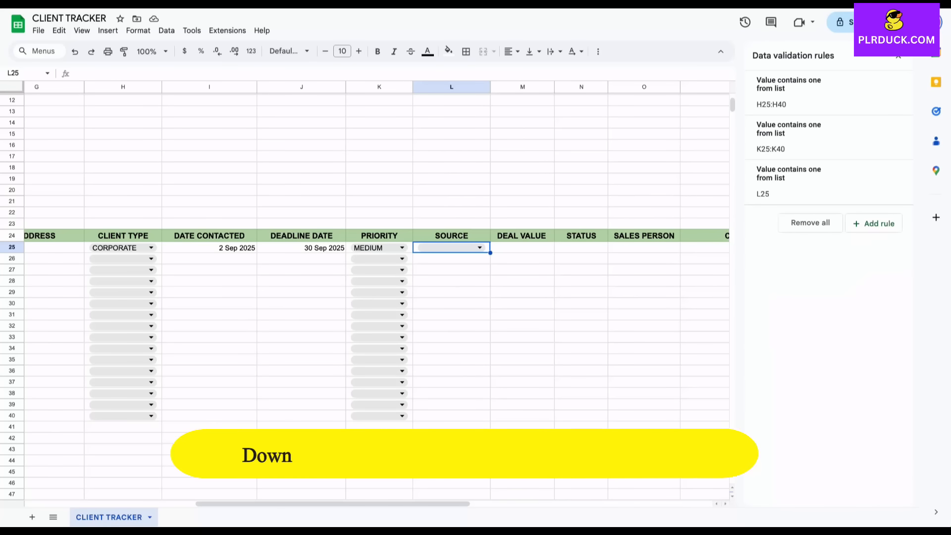
Extend the SOURCE dropdown down to L40 and set the first client to SOCIAL MEDIA
left_click_drag(491, 253, 490, 421)
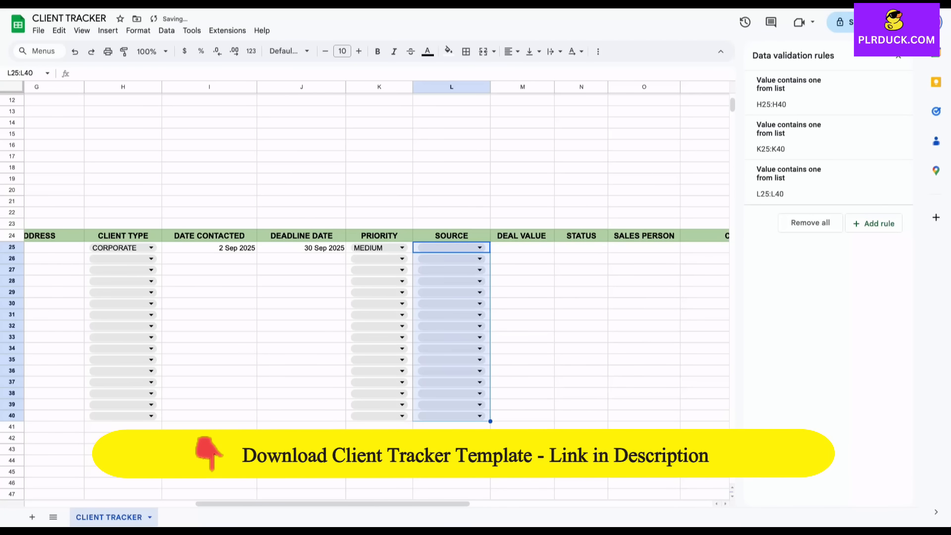
left_click(479, 247)
left_click(448, 279)
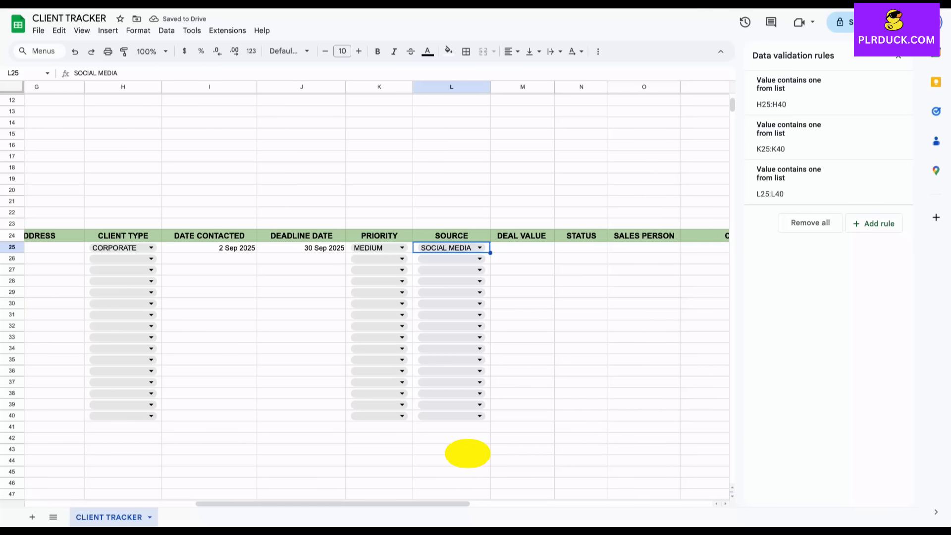
left_click(522, 248)
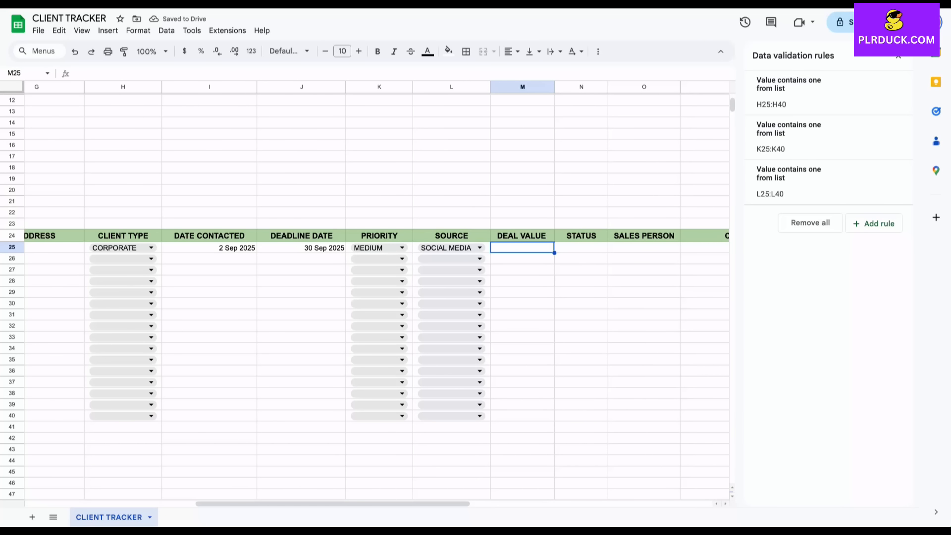
Enter 13500 as the first client's deal value and format M25:M40 as currency
left_click(898, 56)
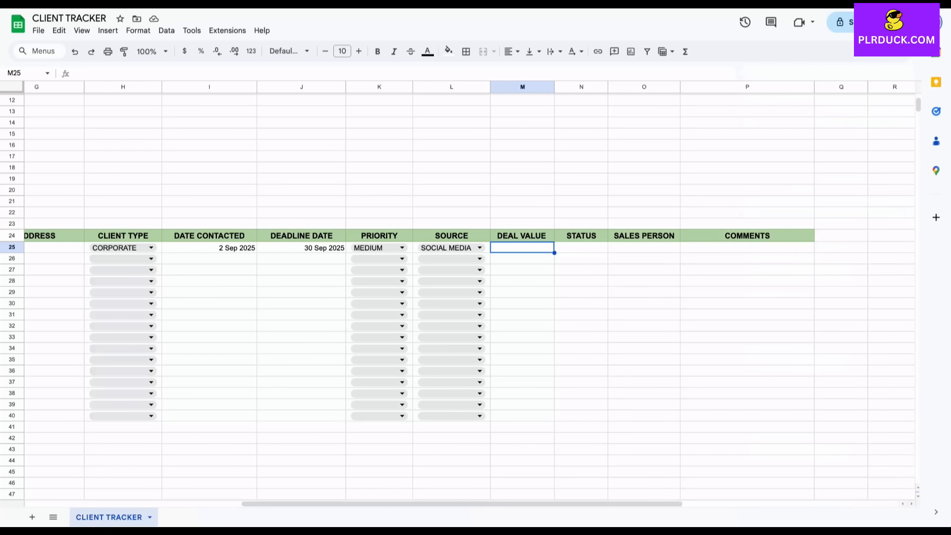
type("13500")
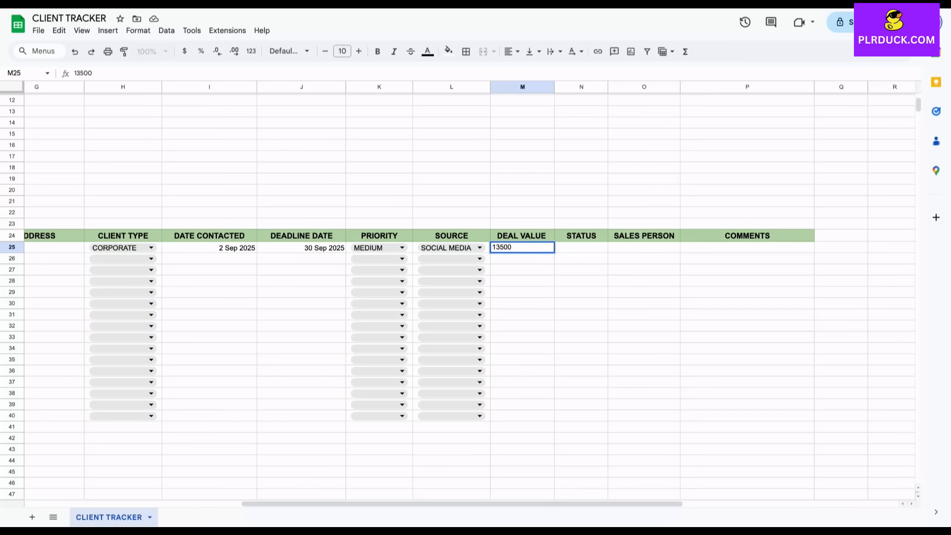
left_click(523, 281)
left_click_drag(522, 248, 522, 416)
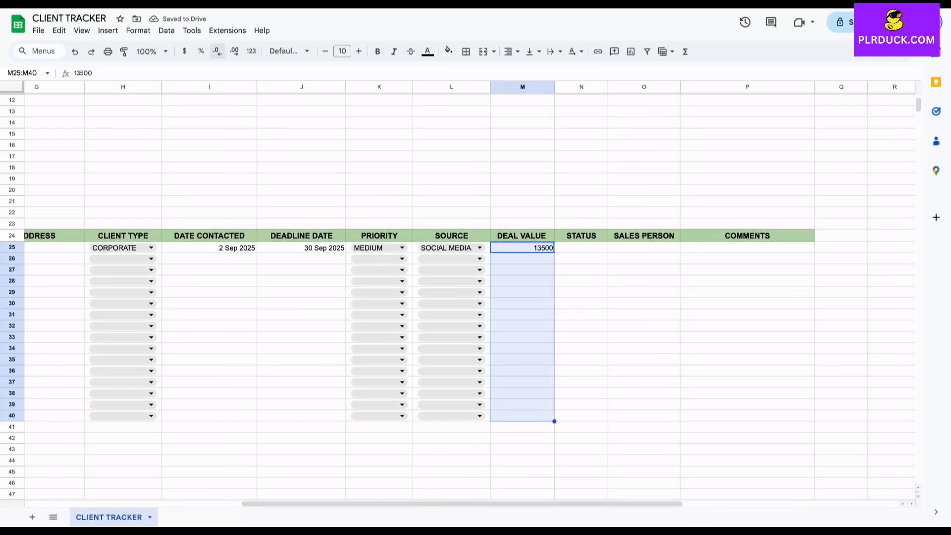
left_click(184, 51)
left_click(524, 271)
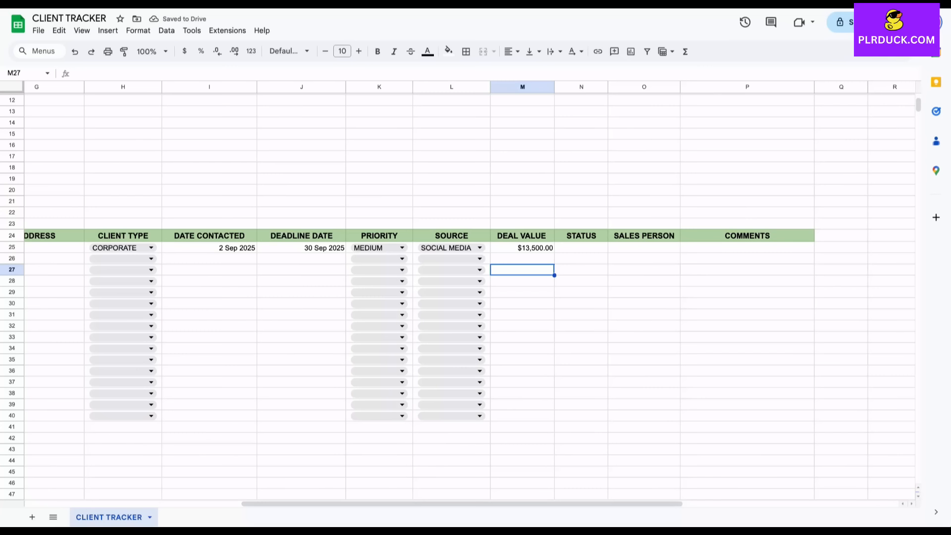
left_click(581, 247)
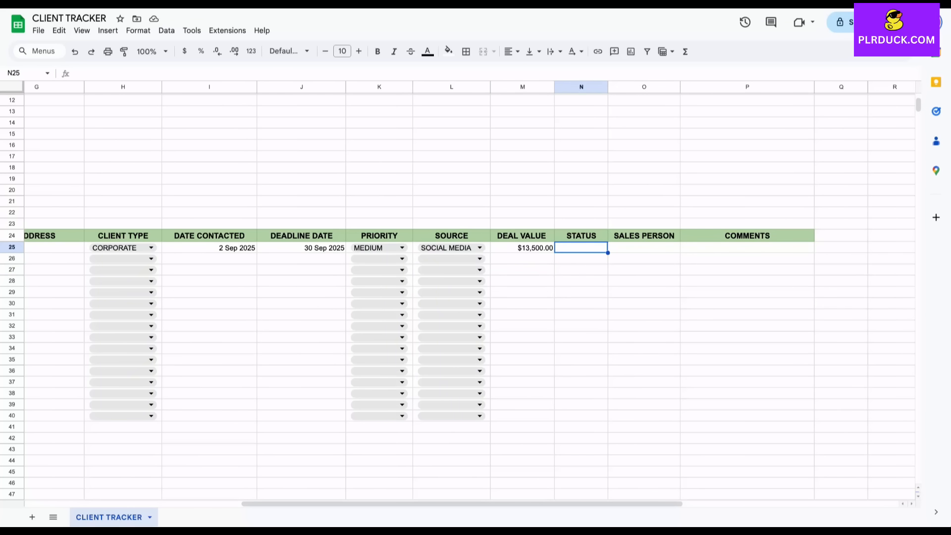
scroll(458, 293, "right", 3)
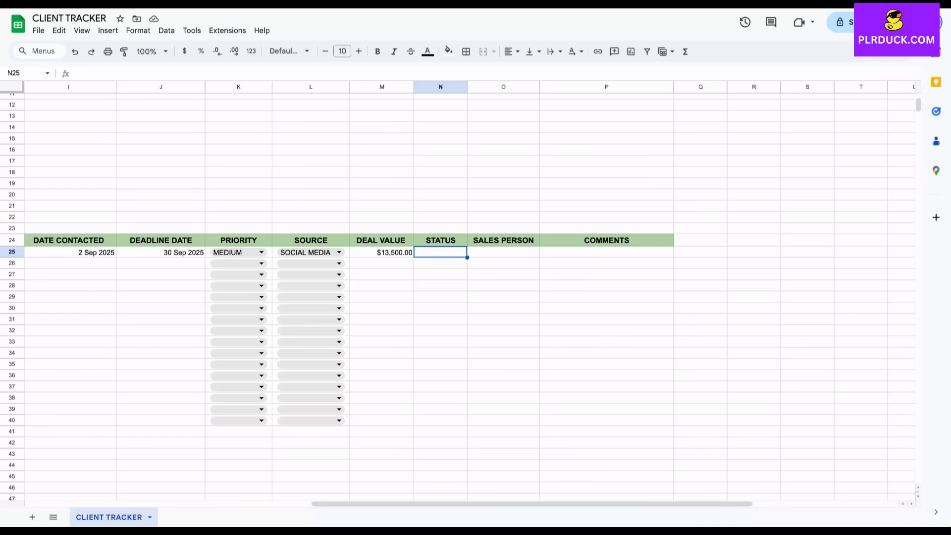
Add a STATUS dropdown to N25 with options IN PIPELINE, DEAL CLOSED and DEAL LOST
left_click(107, 30)
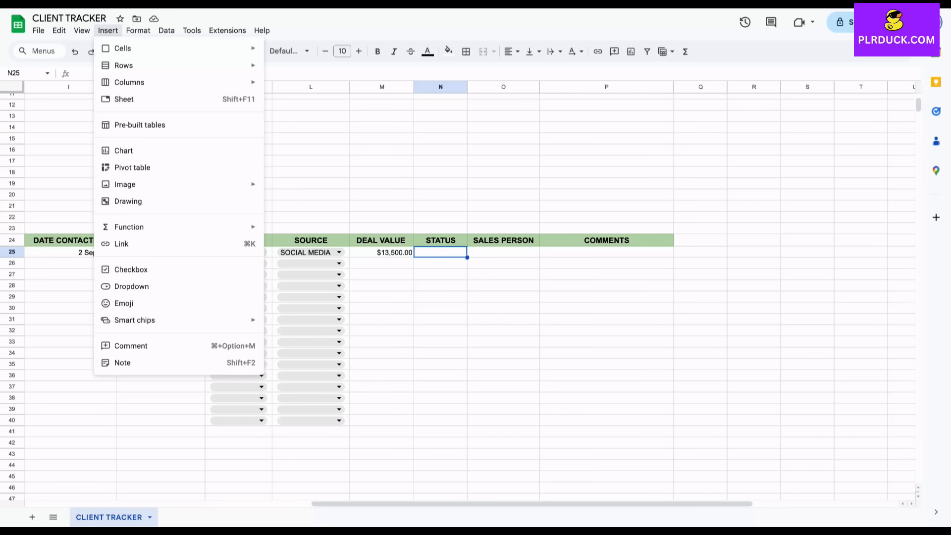
left_click(131, 286)
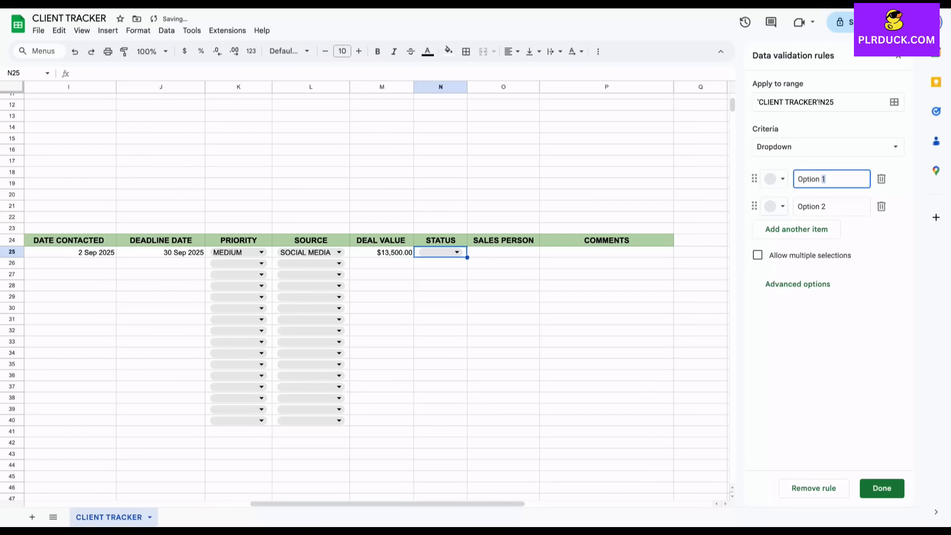
type("IN PIPELINE")
key("Return")
type("DEAL CLOSED")
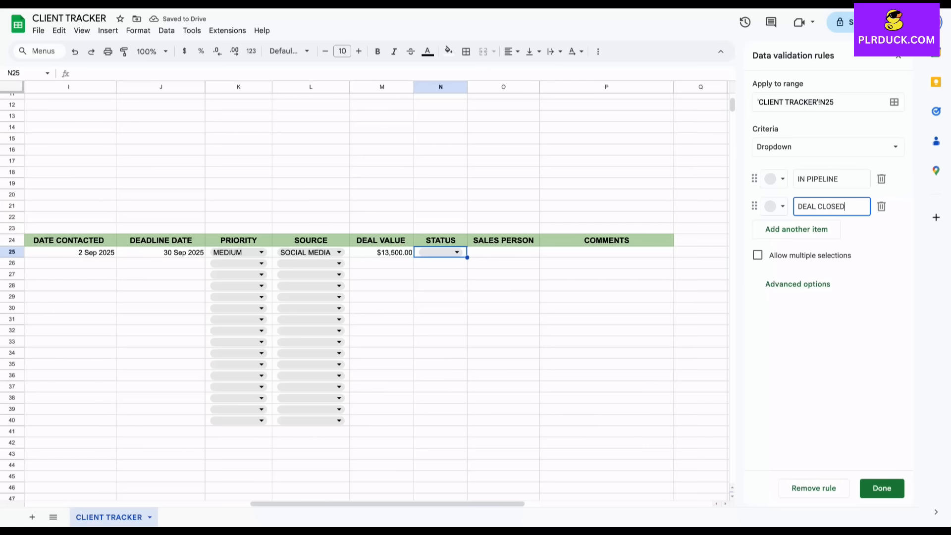
key("Return")
type("DEAL LOST")
left_click(882, 488)
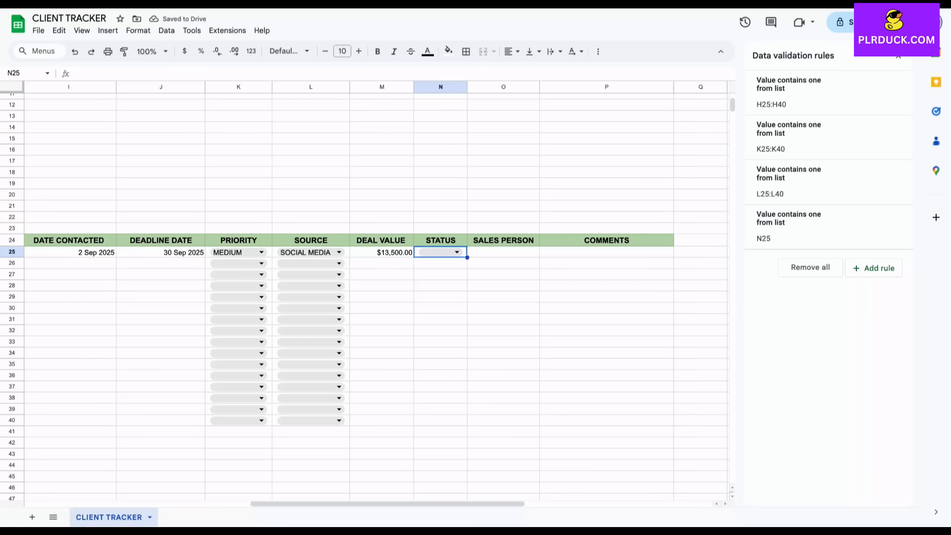
Extend the STATUS dropdown down to N40 and set the first client to IN PIPELINE
left_click_drag(467, 258, 456, 424)
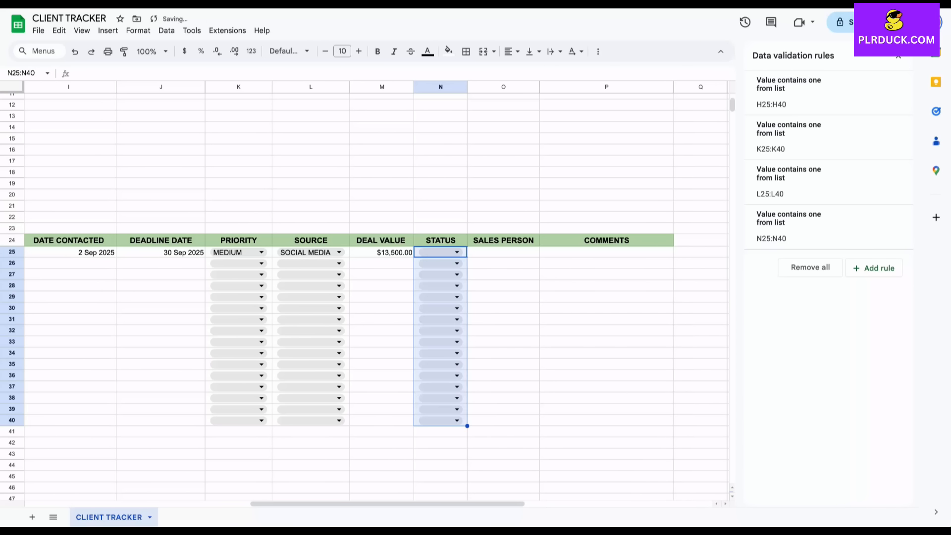
left_click(490, 253)
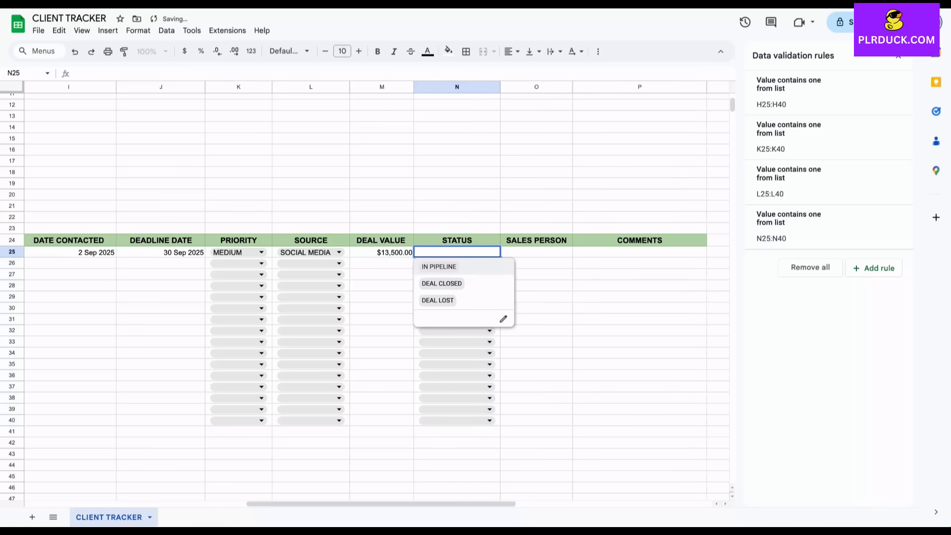
key("Return")
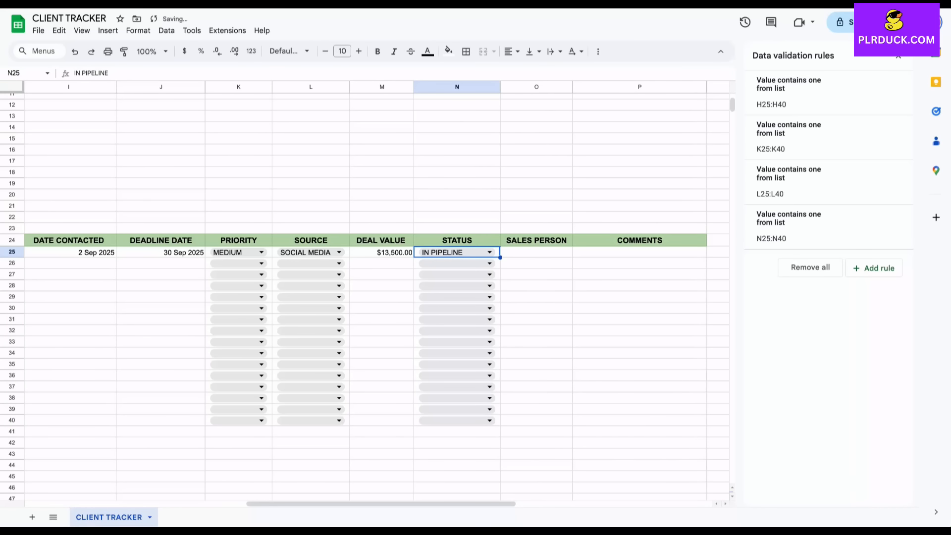
left_click(537, 252)
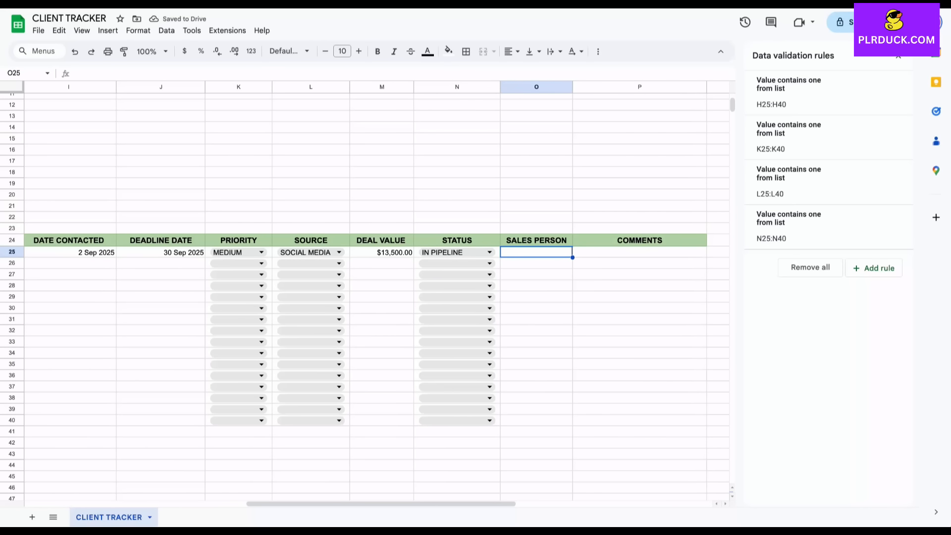
scroll(364, 290, "left", 10)
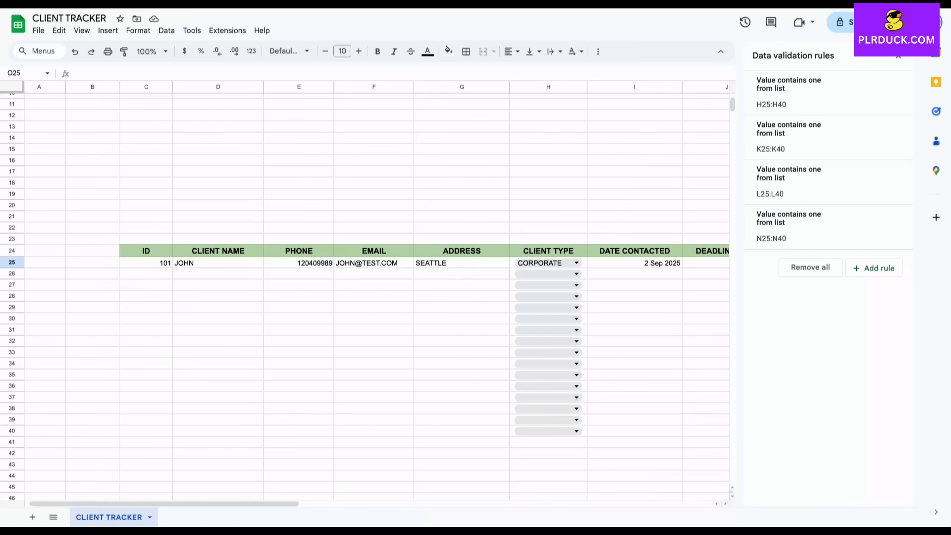
scroll(365, 290, "right", 10)
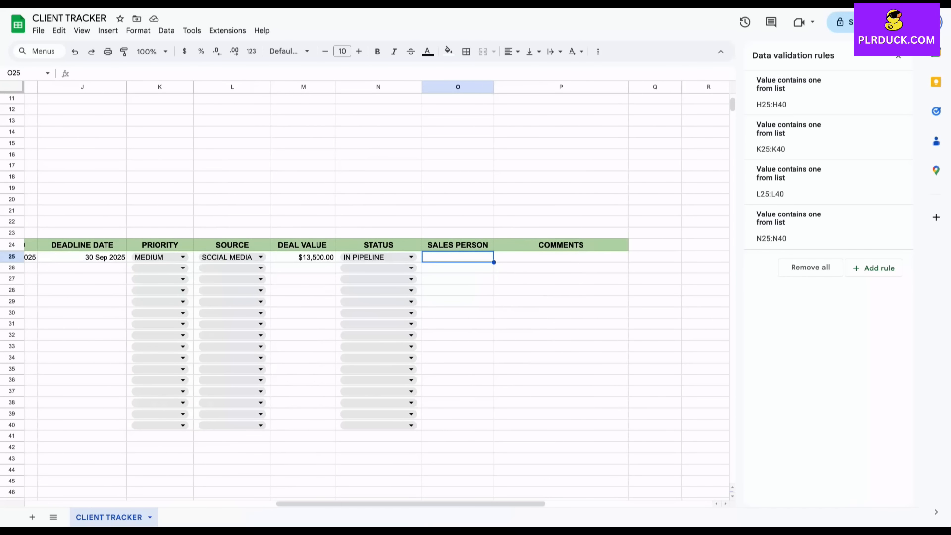
Add a SALES PERSON dropdown to O25 listing the three salespeople's names
left_click(108, 30)
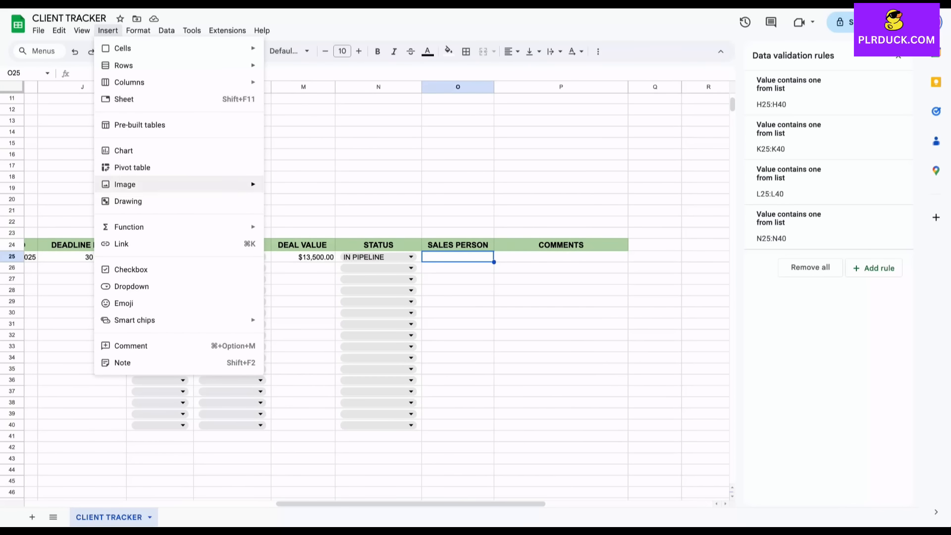
left_click(138, 287)
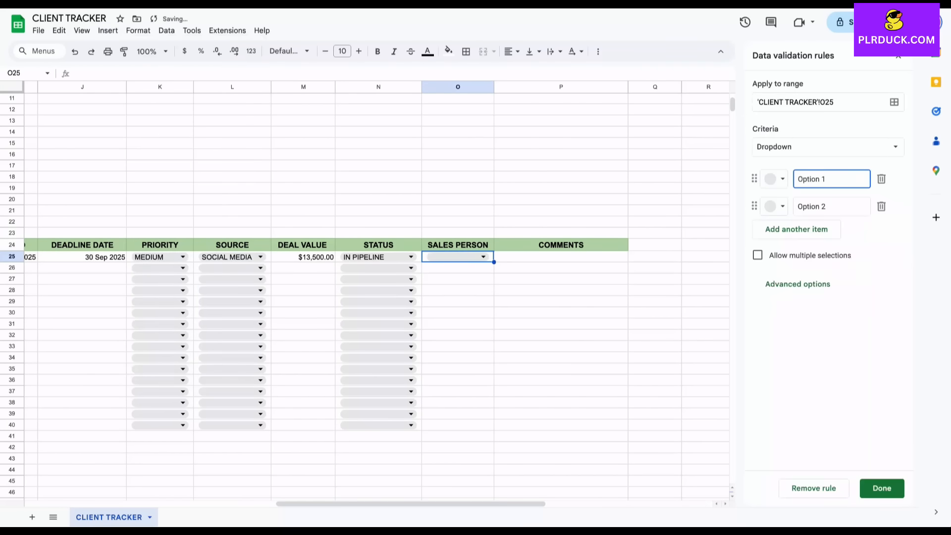
triple_click(825, 179)
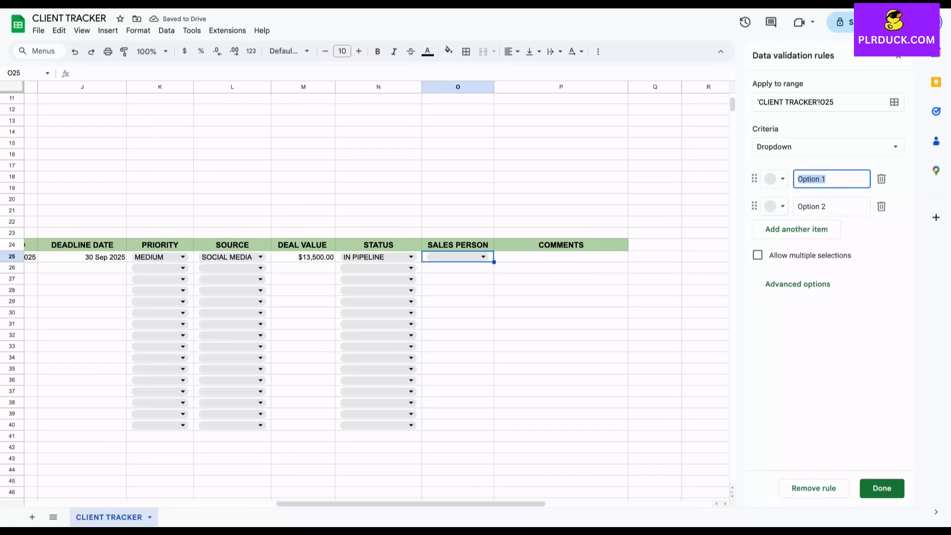
type("SAM")
key("Tab")
type("ALBERT")
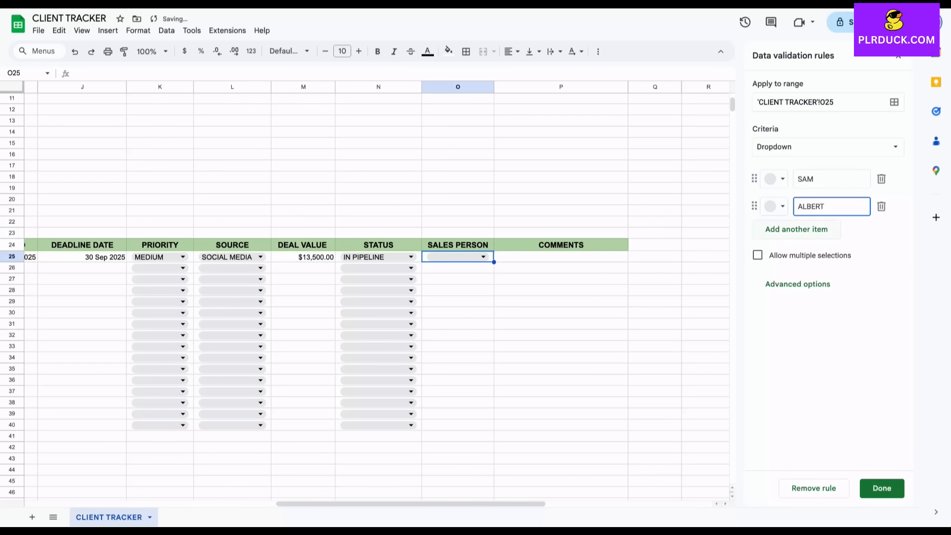
key("Return")
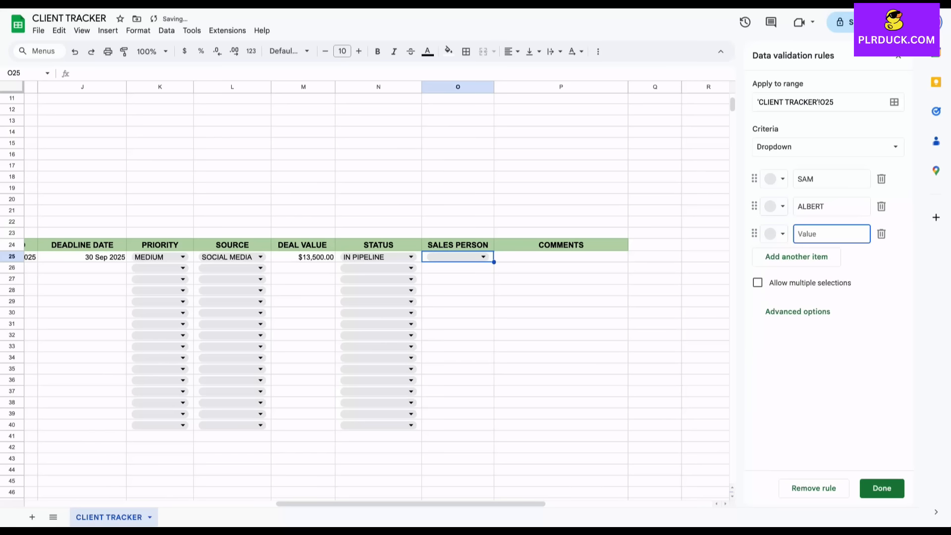
type("YASH")
key("Return")
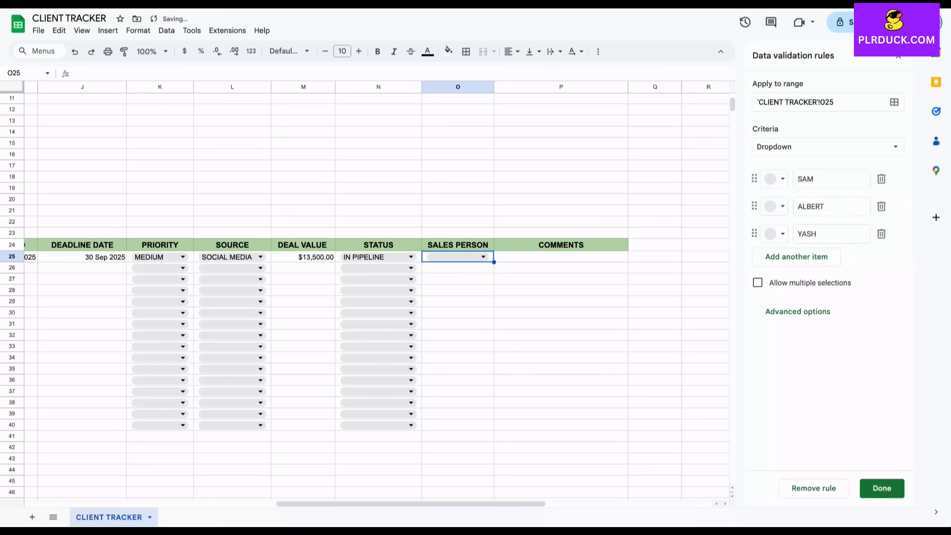
left_click(882, 488)
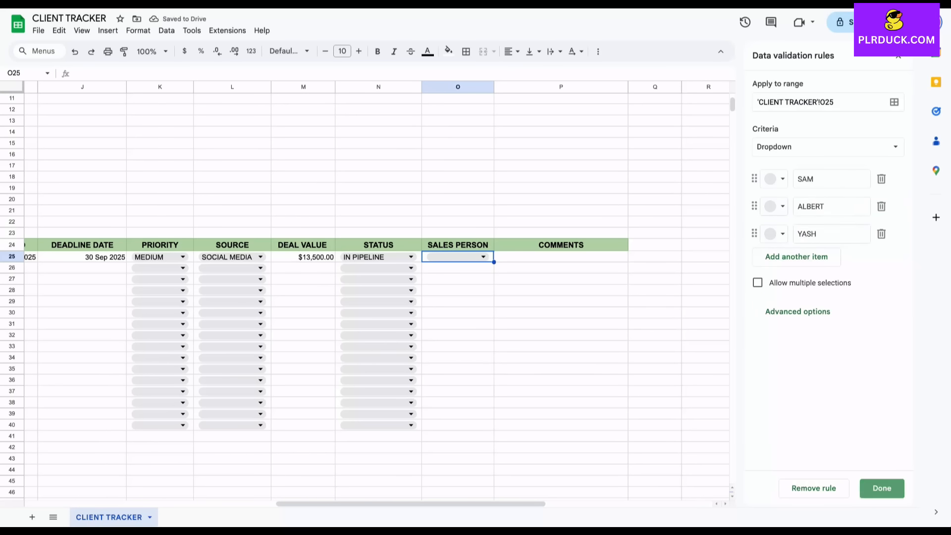
Extend the dropdown to O40, assign the second salesperson to the first client, and close validation rules
left_click_drag(494, 262, 490, 426)
left_click(537, 414)
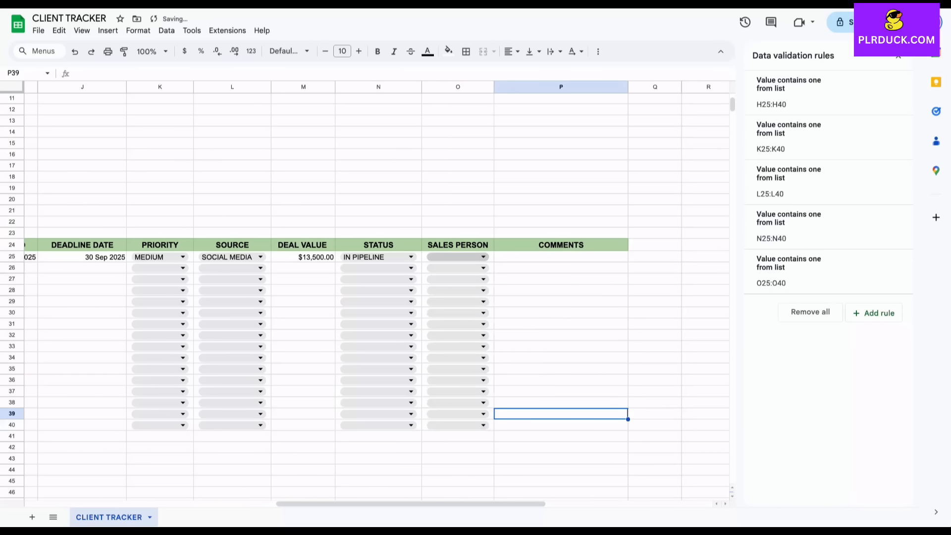
left_click(483, 257)
left_click(441, 288)
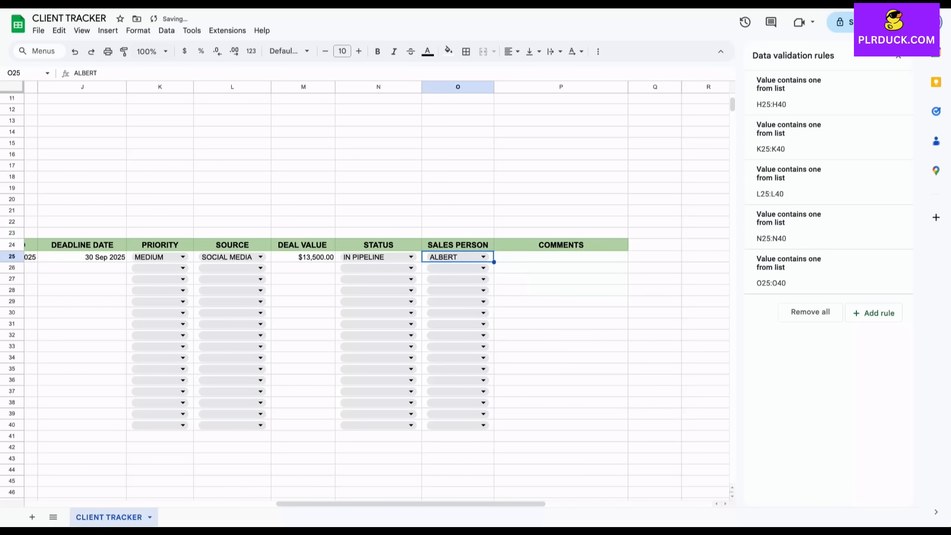
left_click(550, 290)
left_click(550, 256)
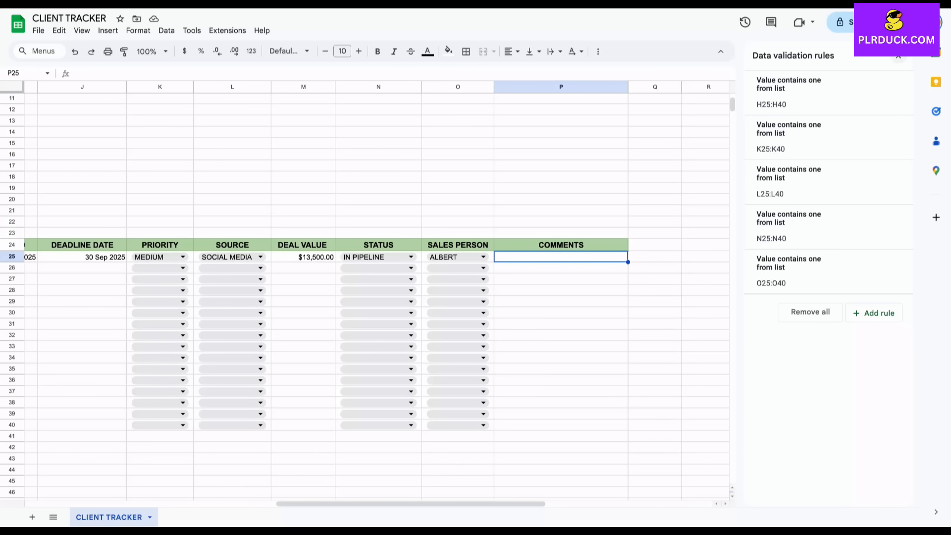
left_click(898, 56)
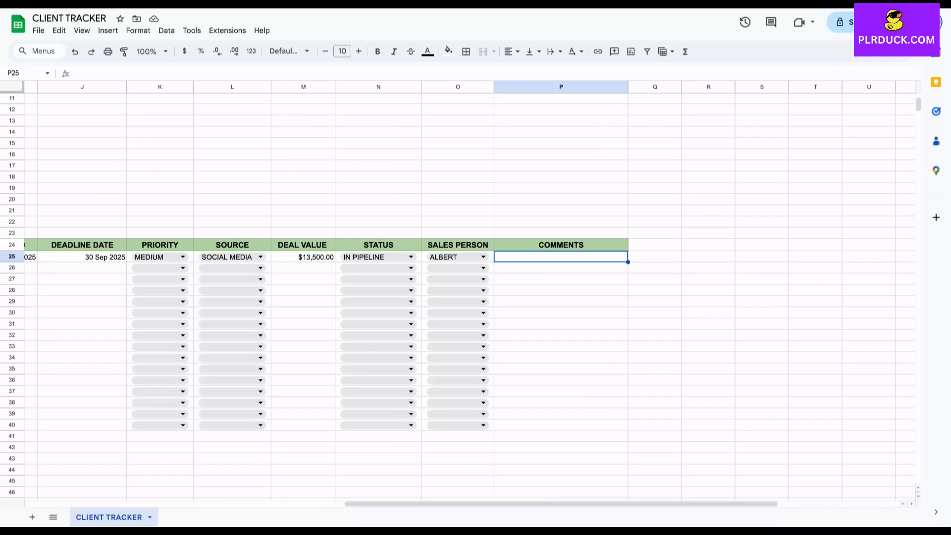
Enter 'WEB DEV PROJECT' as the first client's comment
type("WE")
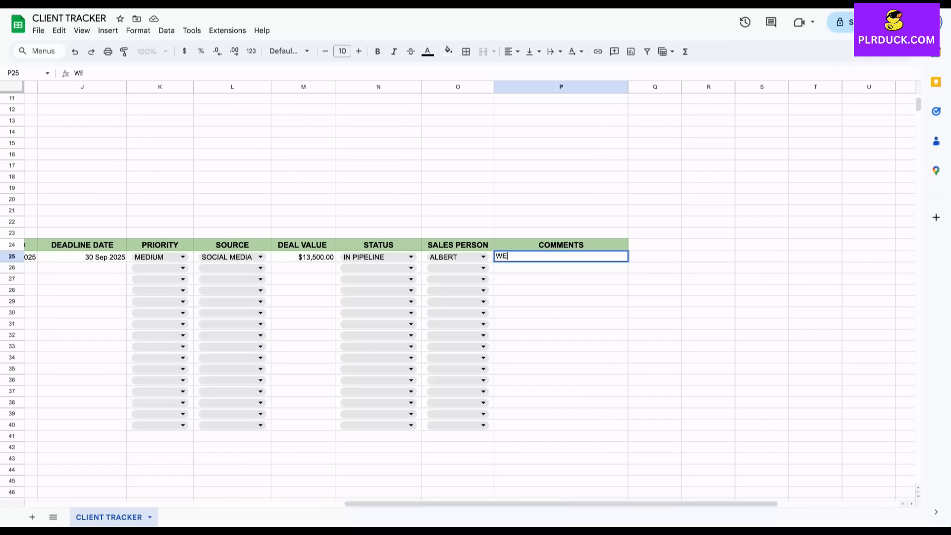
type("B DEV PROJECT")
left_click(561, 335)
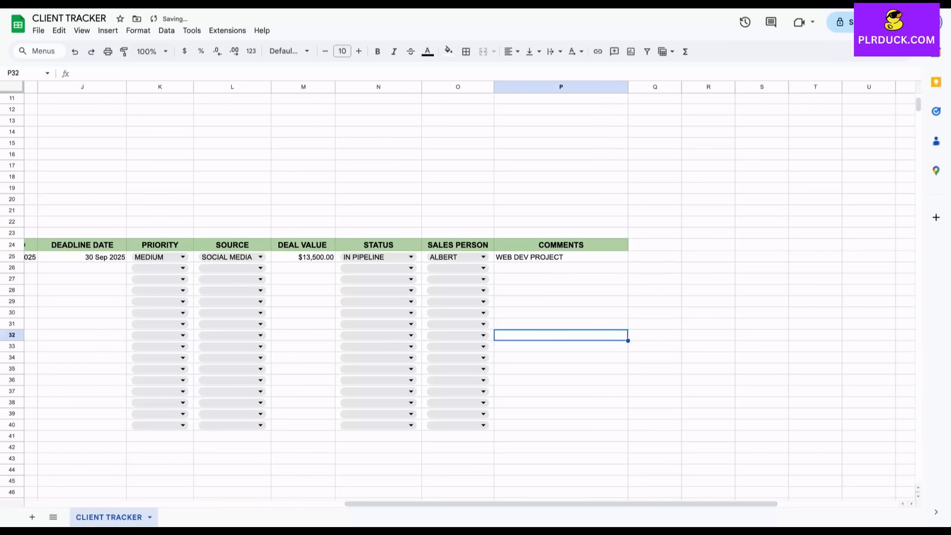
scroll(560, 336, "left", 6)
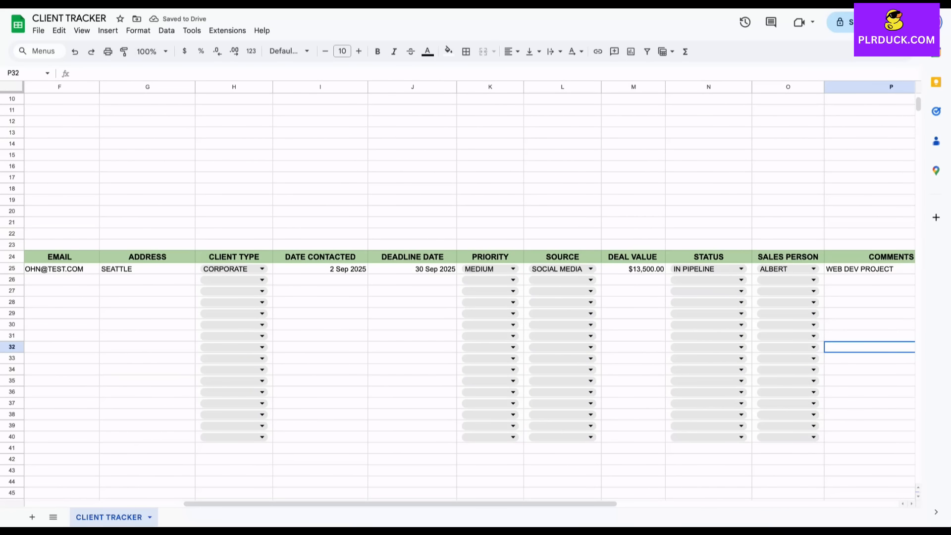
scroll(469, 292, "left", 5)
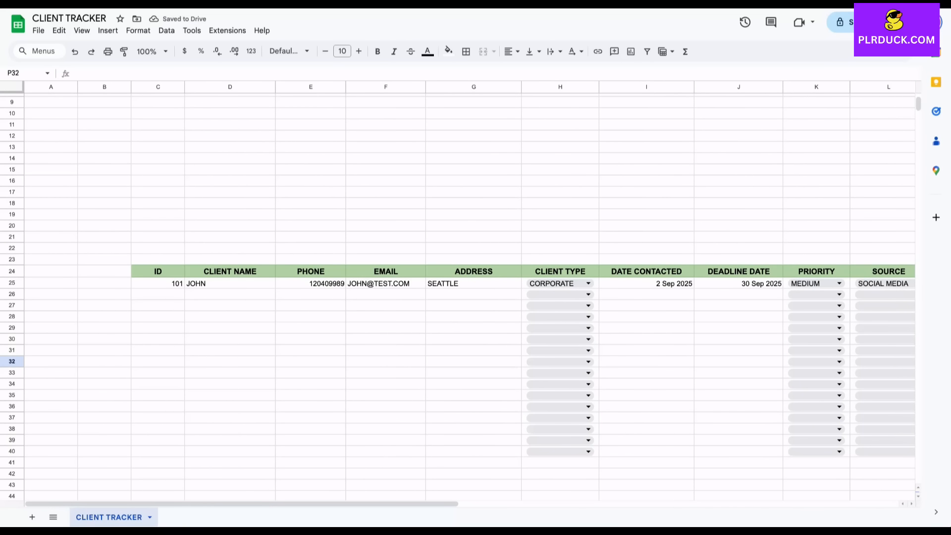
Enter client ID 102 and continue the ID sequence down to 105
left_click(158, 294)
type("102")
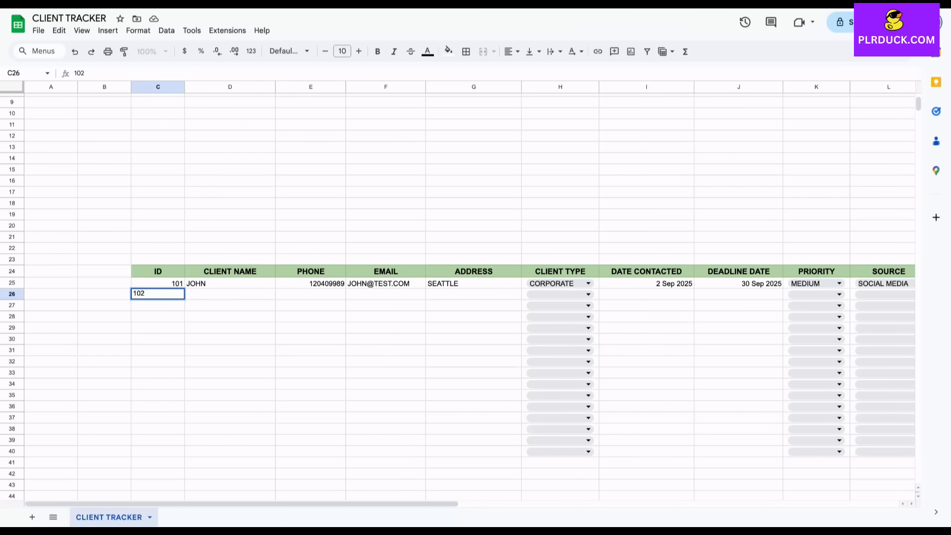
key("Return")
left_click_drag(158, 284, 184, 330)
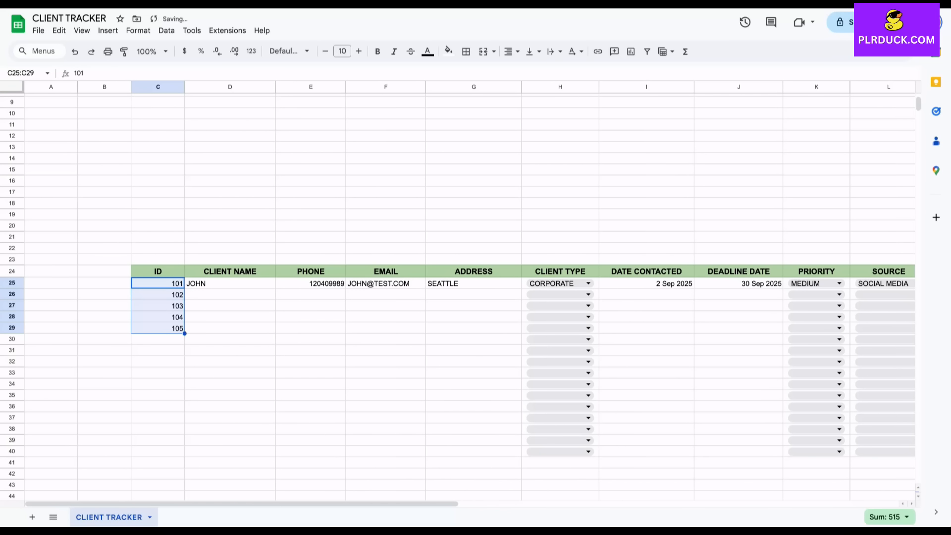
Type the client names for the four new clients in the CLIENT NAME column
left_click(230, 295)
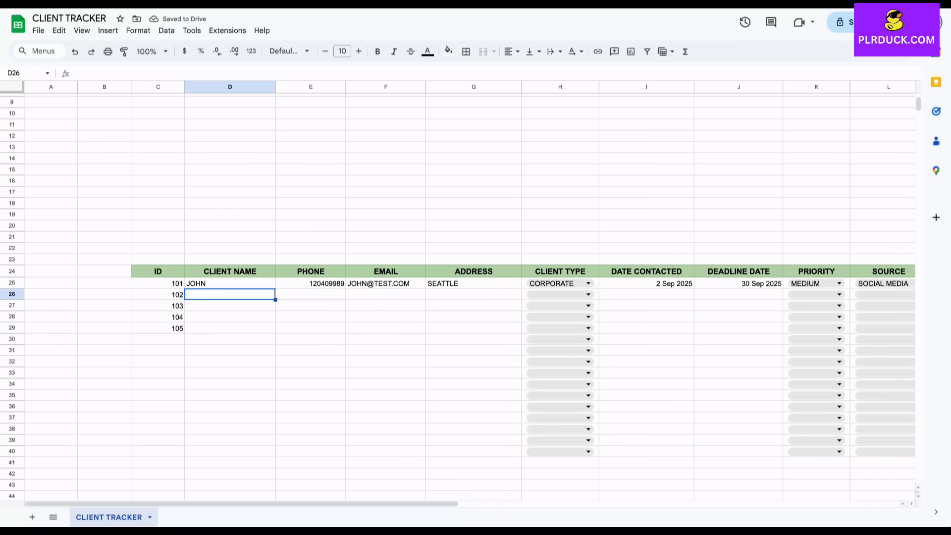
type("DAVID")
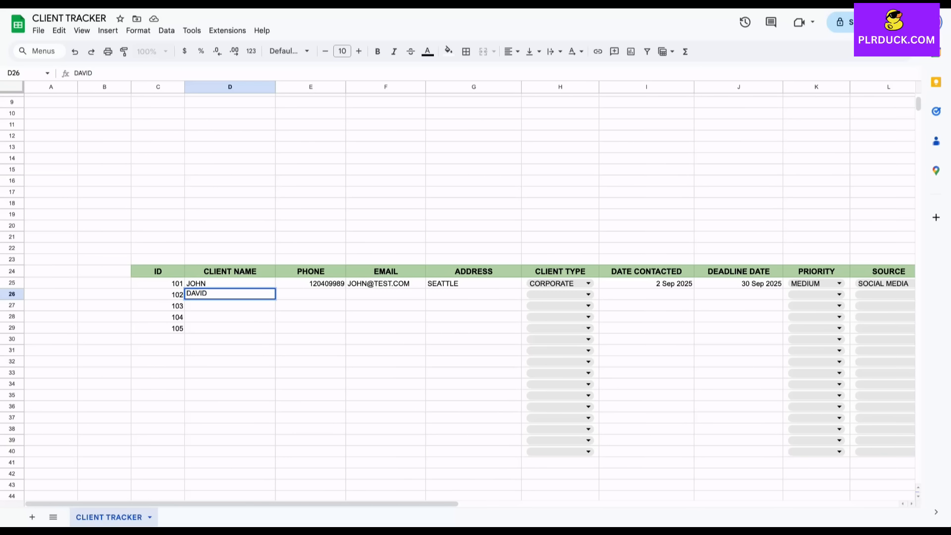
key("Return")
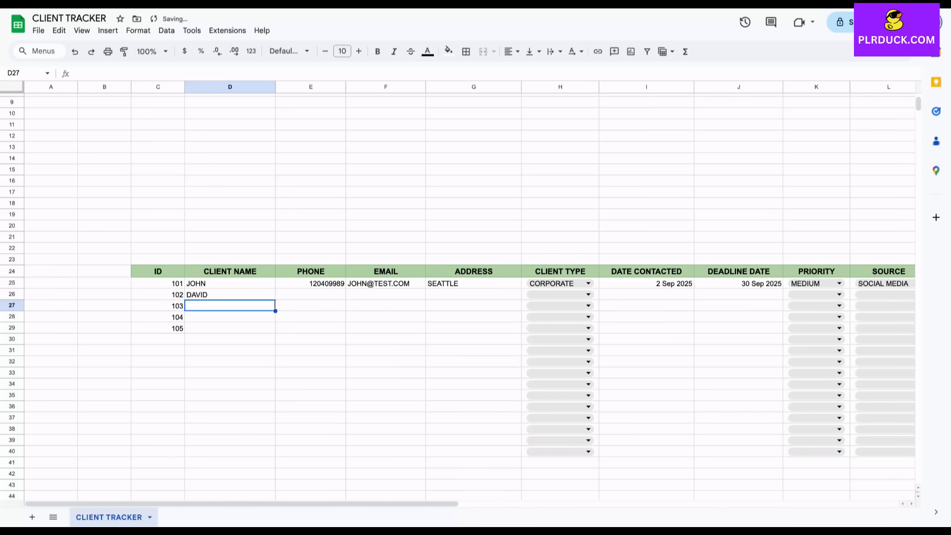
type("I")
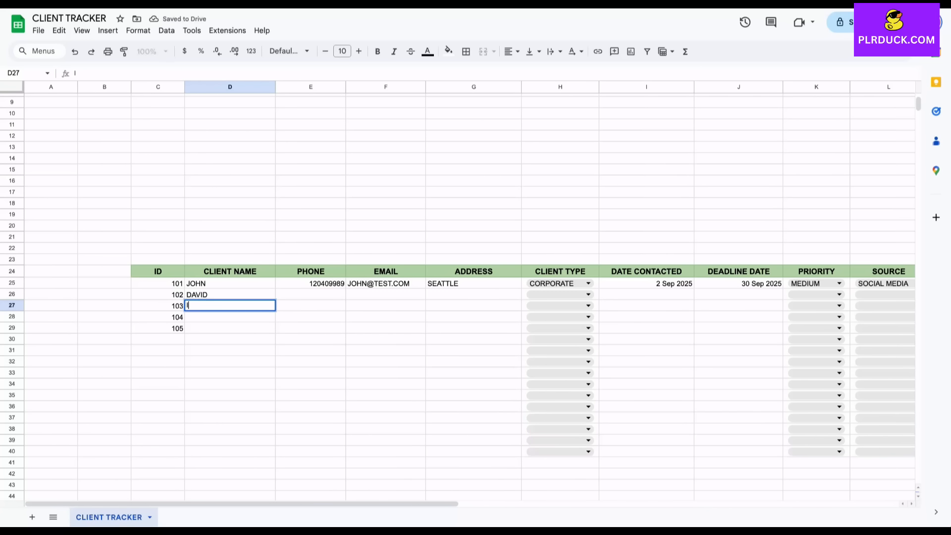
type("SH")
key("Return")
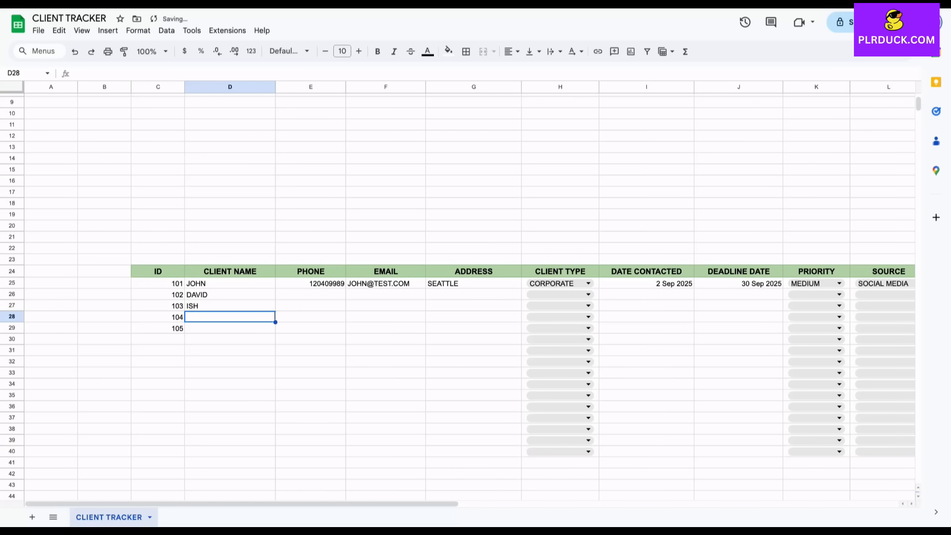
type("NARUN")
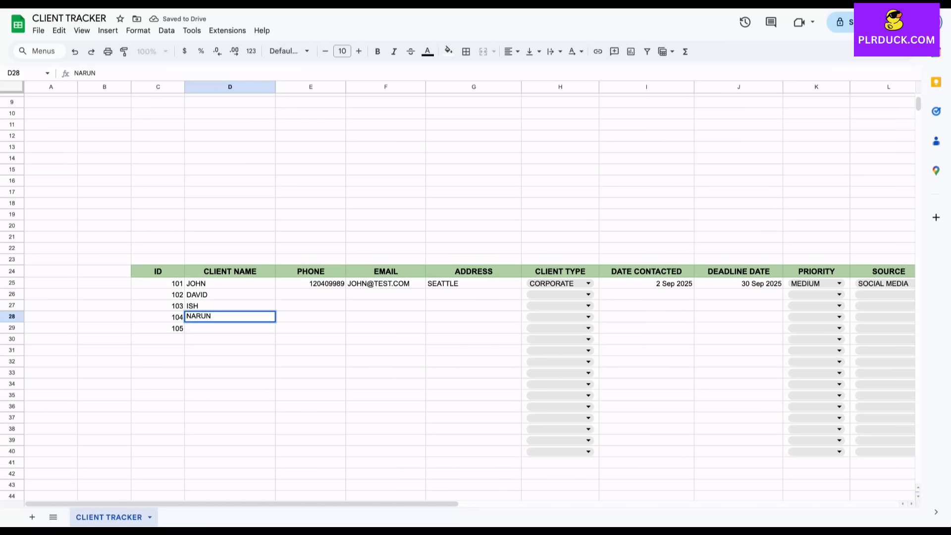
key("Return")
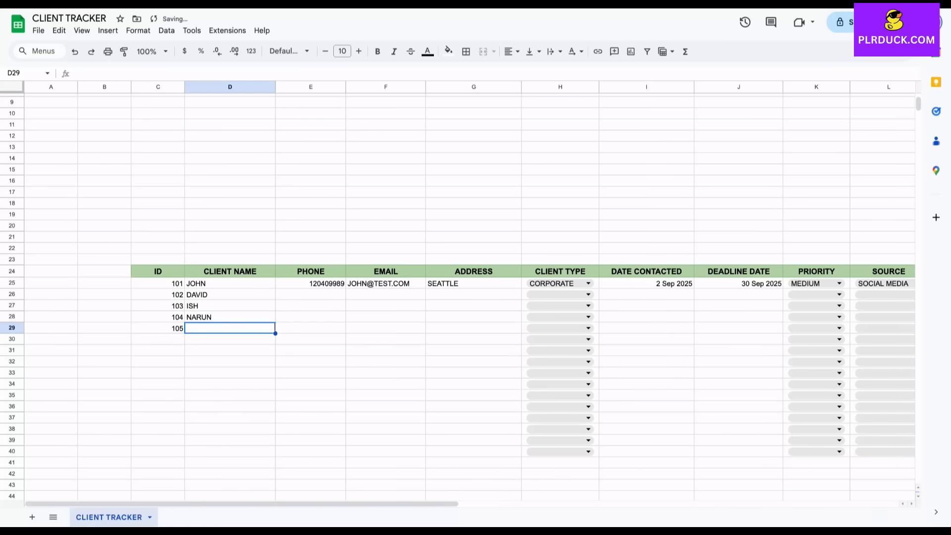
type("WILLIAM")
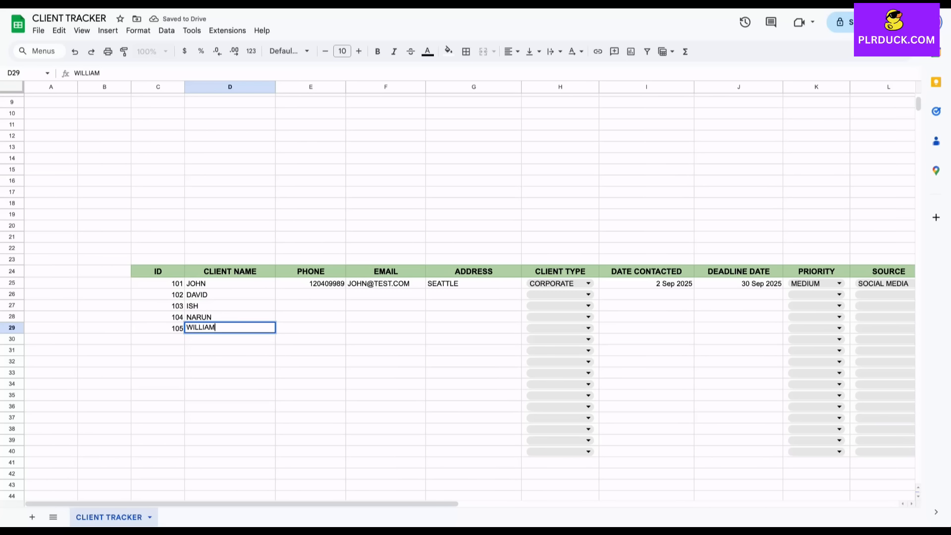
Enter each new client's phone number in E26:E29, correcting the typo in E27
left_click(311, 294)
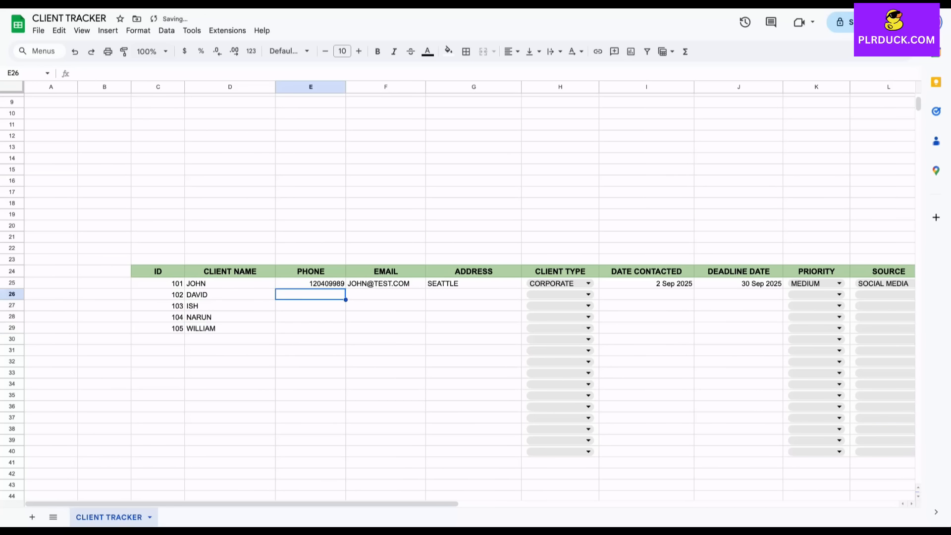
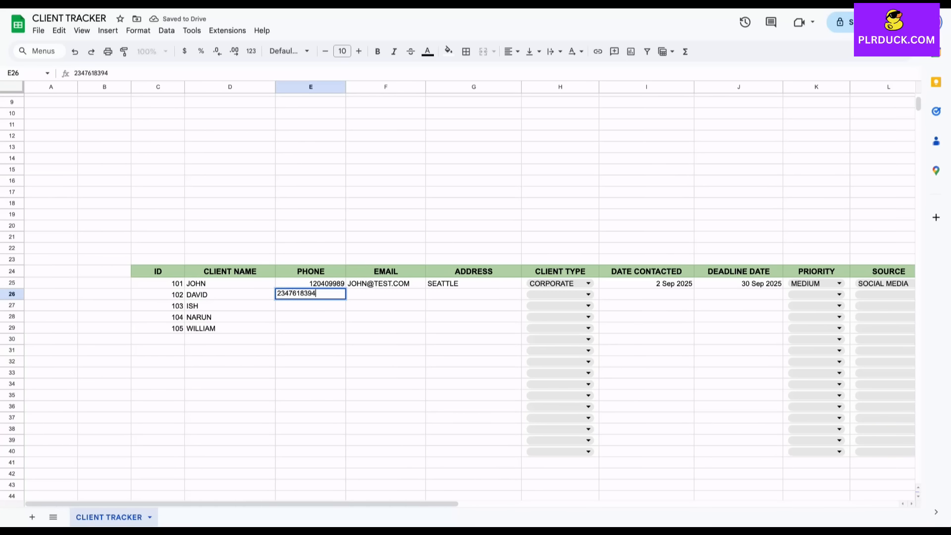
key("Return")
type("3OII4U984")
key("BackSpace")
key("BackSpace")
key("BackSpace")
key("BackSpace")
key("BackSpace")
key("BackSpace")
key("BackSpace")
key("BackSpace")
type("8498234")
key("Return")
key("Return")
type("38491834")
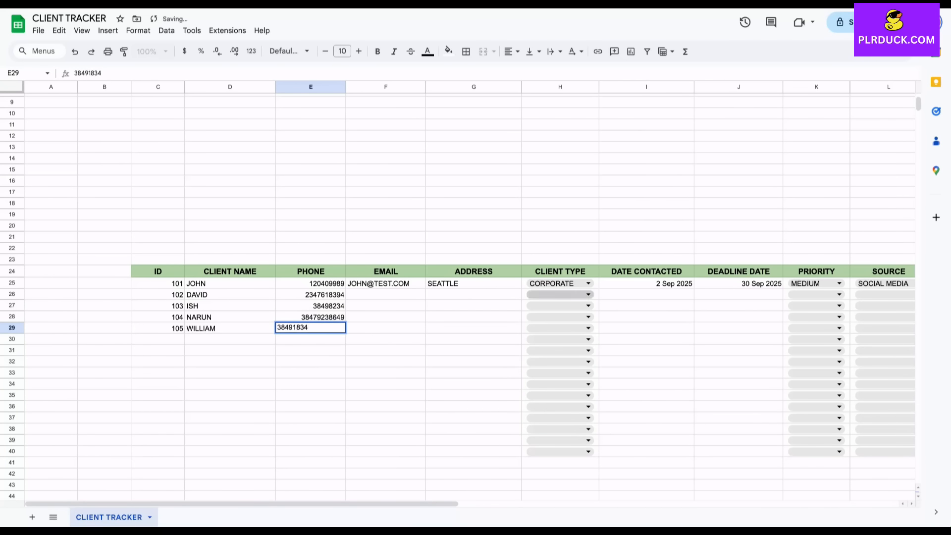
left_click(386, 294)
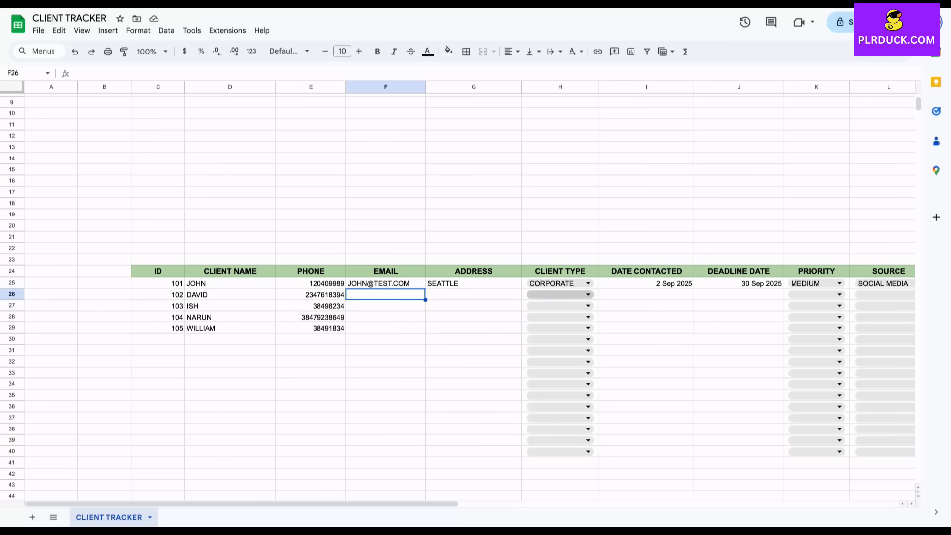
Set client types RETAIL, UNIVERSITY, CORPORATE, CORPORATE for clients 102–105
left_click(560, 294)
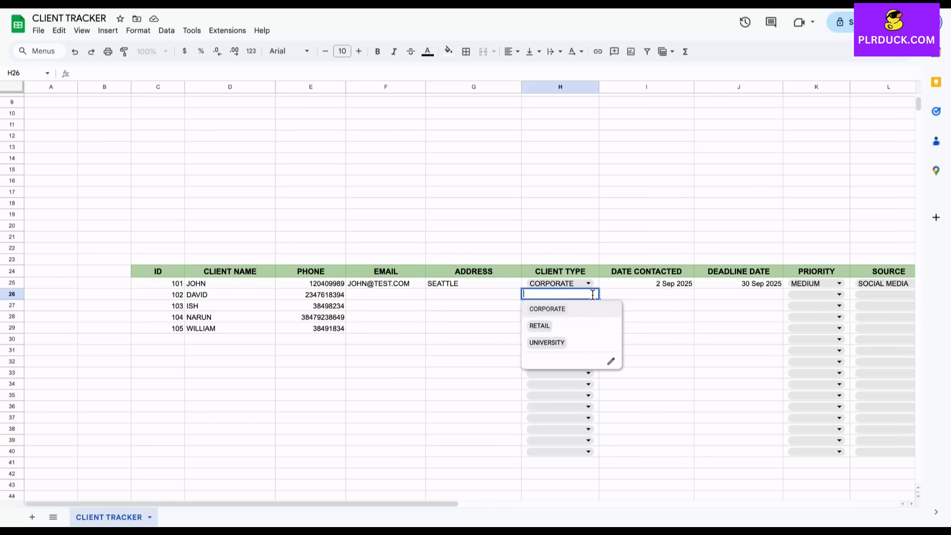
left_click(546, 325)
left_click(560, 306)
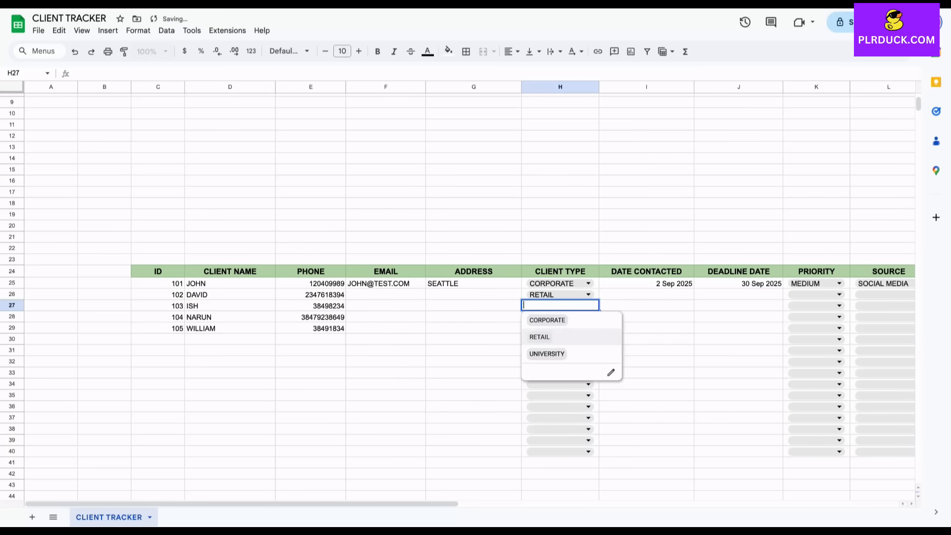
left_click(547, 353)
left_click(560, 317)
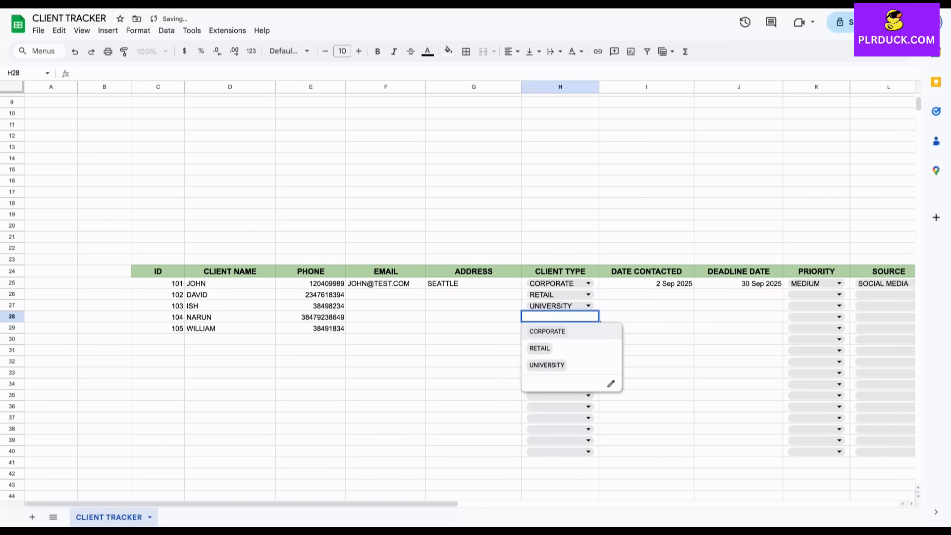
left_click(547, 331)
left_click(571, 329)
left_click(547, 342)
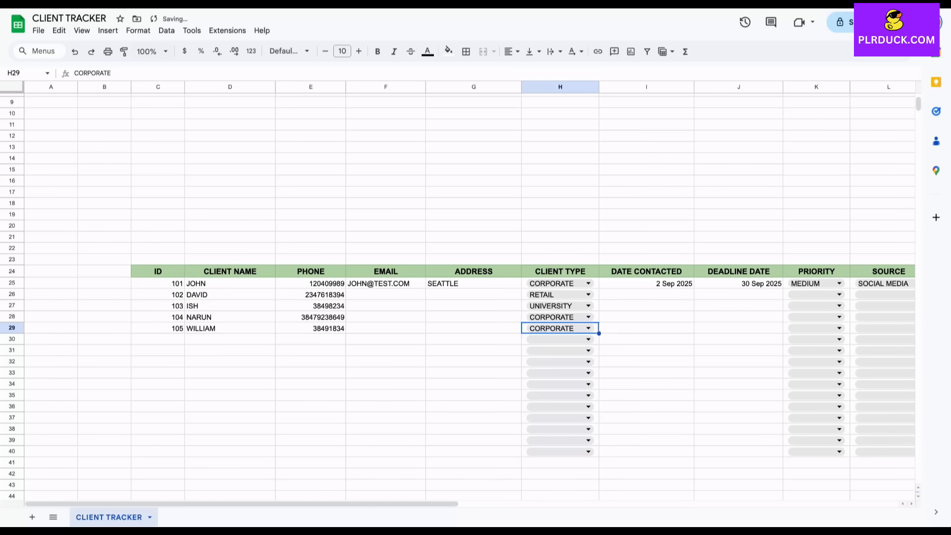
Enter contact dates 3, 5, 10 and 11 Sep 2025 in I26:I29
left_click(646, 294)
scroll(471, 297, "right", 5)
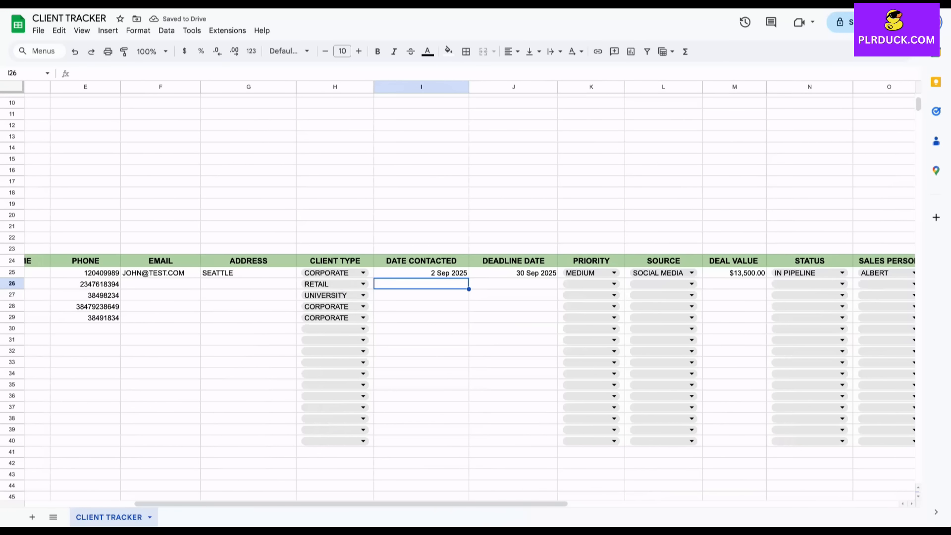
type("3 SEP 2025")
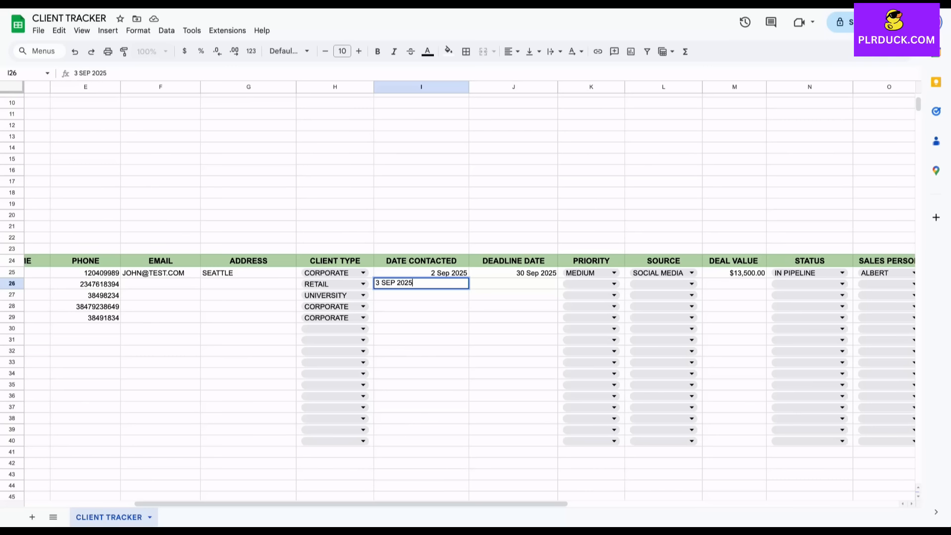
key("Return")
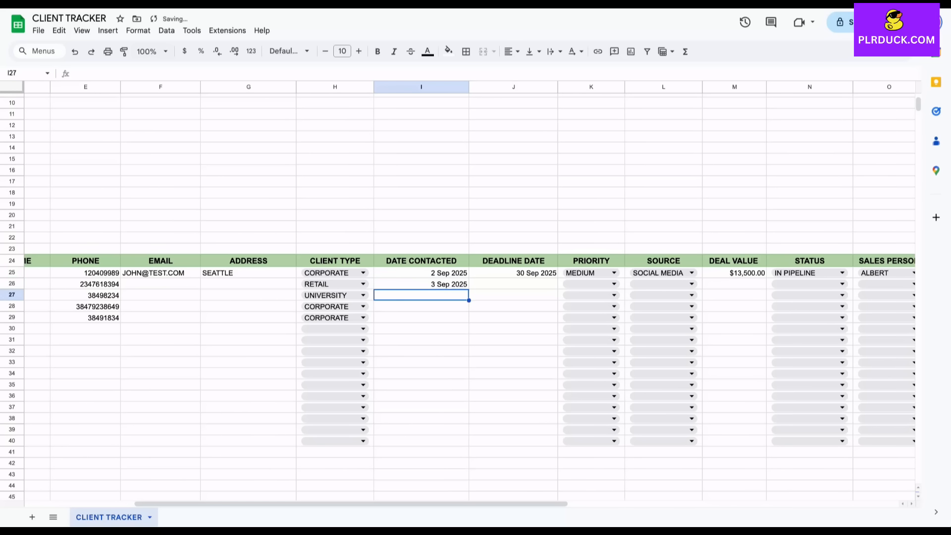
type("5 SEP 2025")
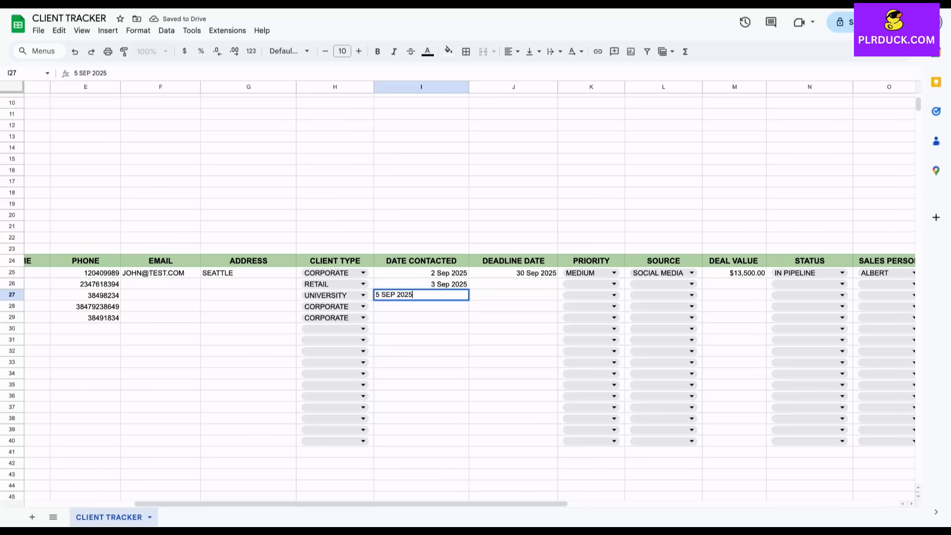
key("Return")
type("10S")
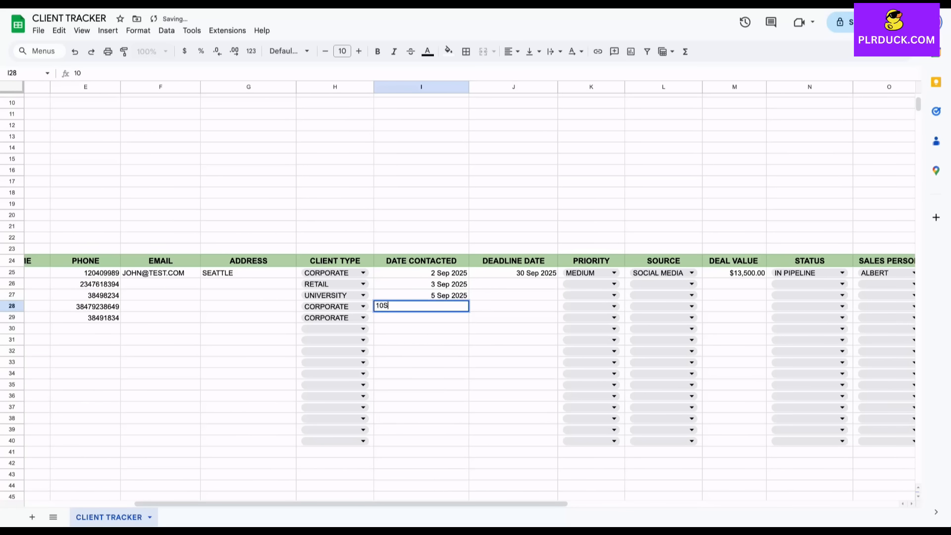
key("BackSpace")
type("SEP 2025")
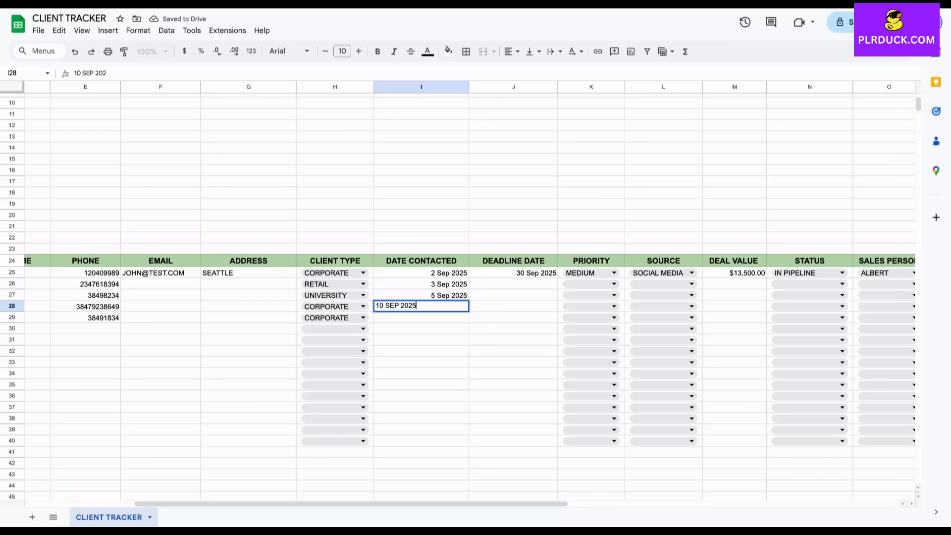
key("Return")
type("11 SE")
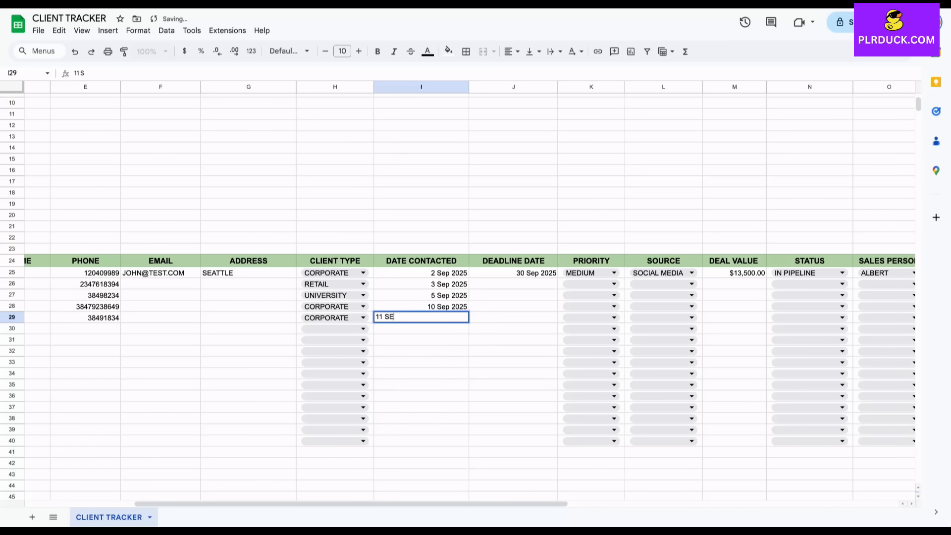
type("P 2025")
key("Tab")
Enter deadlines 25 Sep, 30 Sep, 30 Sep and 5 Oct 2025 in J26:J29
key("Up")
key("Up")
key("Up")
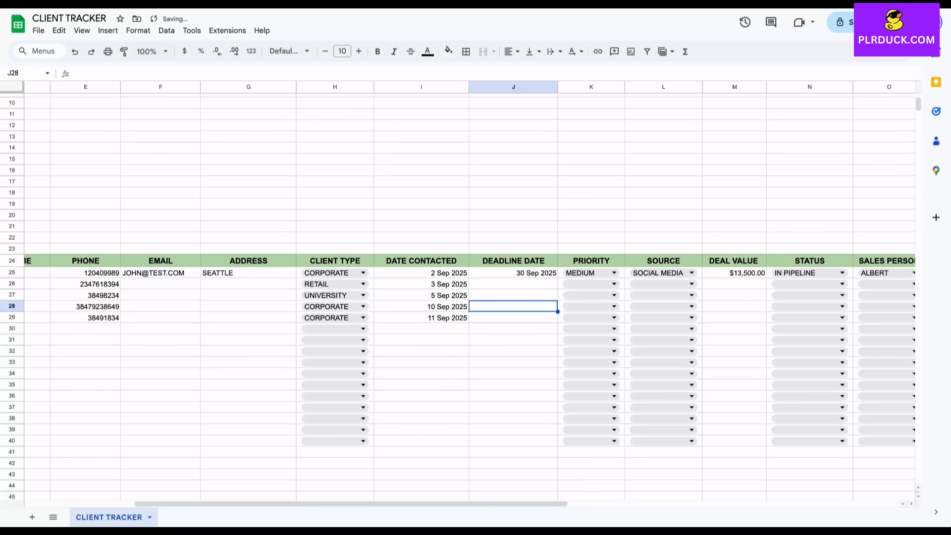
type("2")
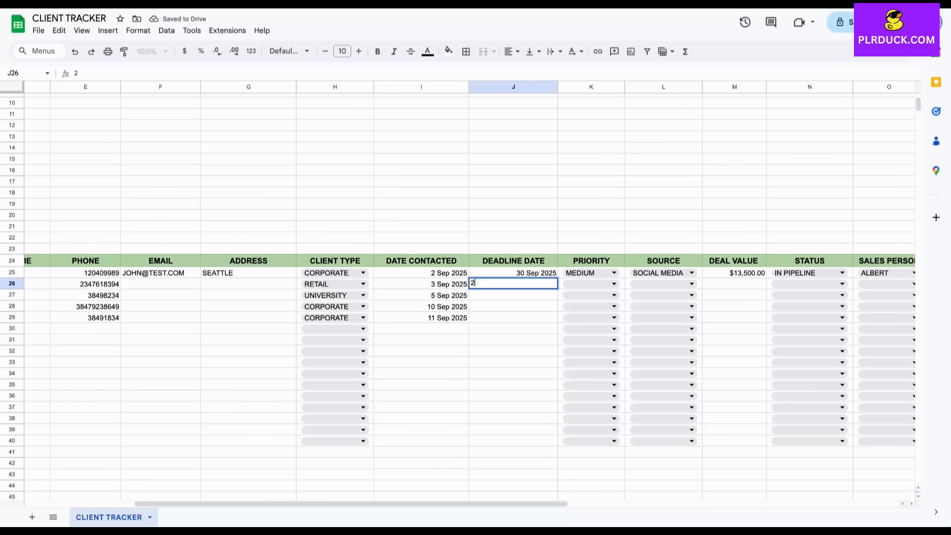
type("5 SEP 2025")
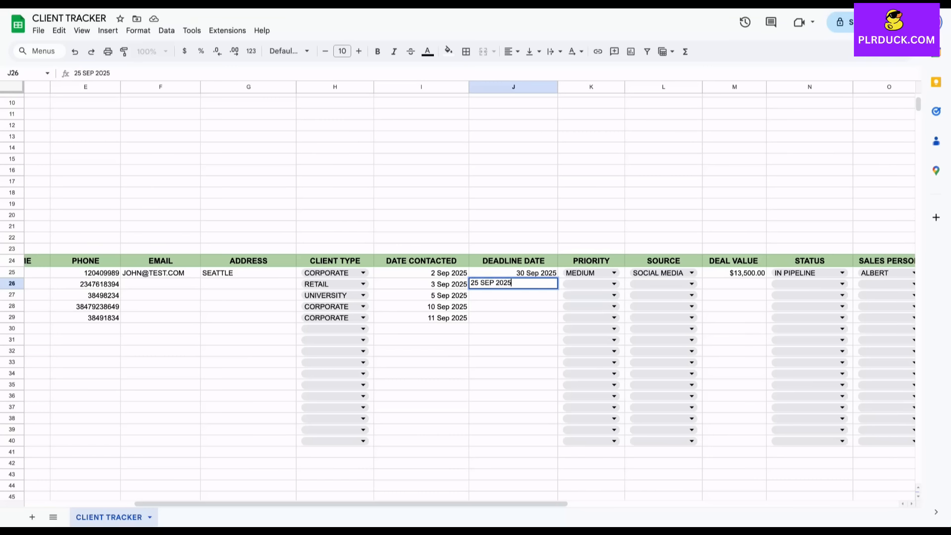
key("Return")
type("30 SEP 2025")
key("Return")
key("Up")
key("ctrl+c")
key("Down")
key("ctrl+v")
key("Down")
type("5 OCT ")
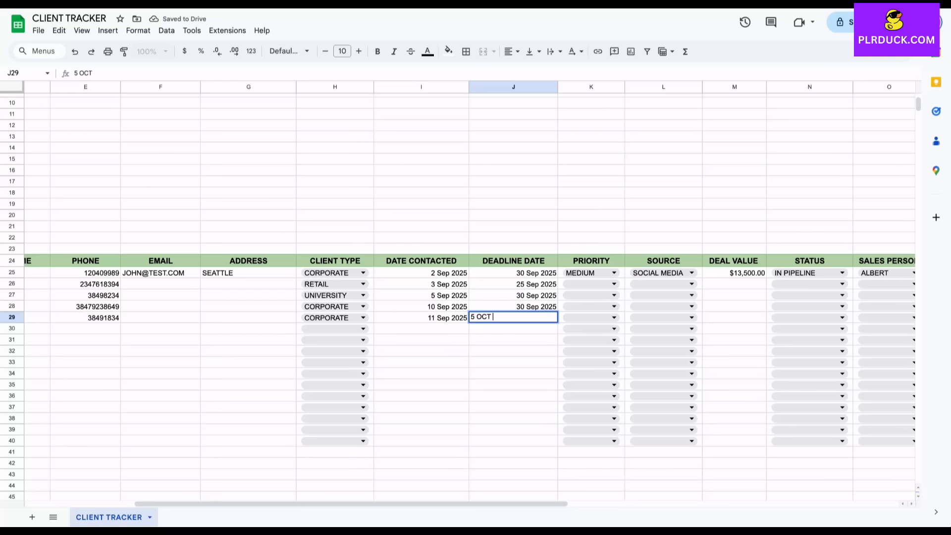
type("2025")
key("Right")
key("Up")
key("Up")
key("Up")
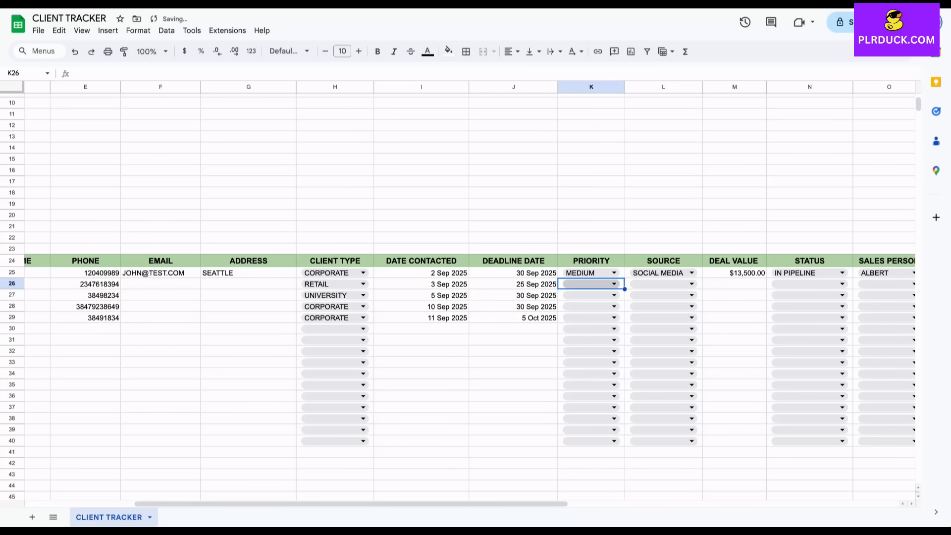
Set priorities LOW, HIGH, HIGH, MEDIUM for clients 102–105
key("Return")
key("Return")
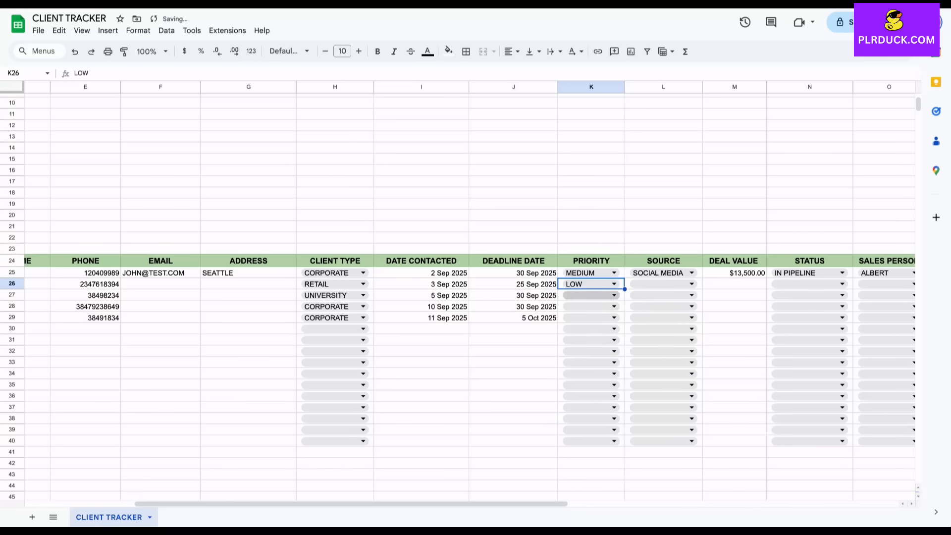
key("Return")
key("Down")
key("Down")
key("Return")
key("Return")
key("Down")
key("Down")
key("Return")
key("Return")
key("Down")
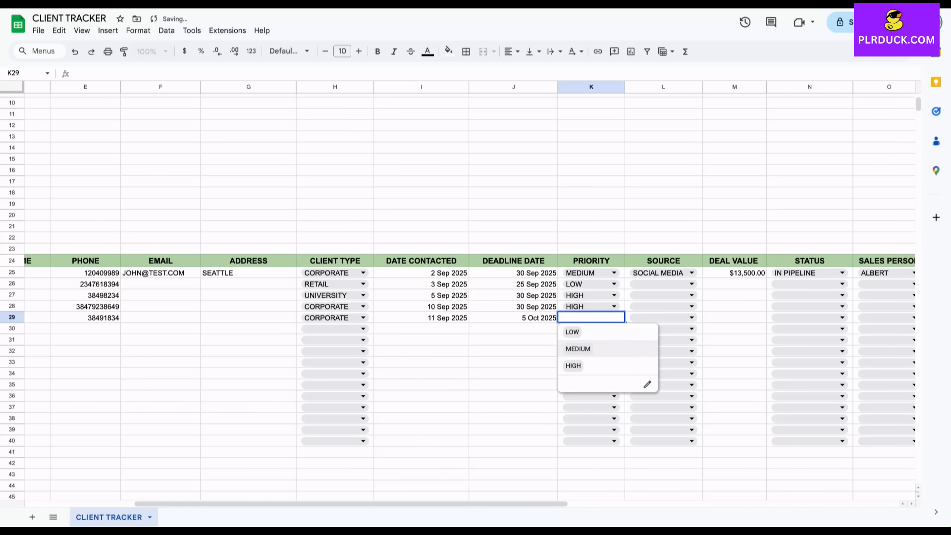
key("Return")
scroll(573, 288, "right", 2)
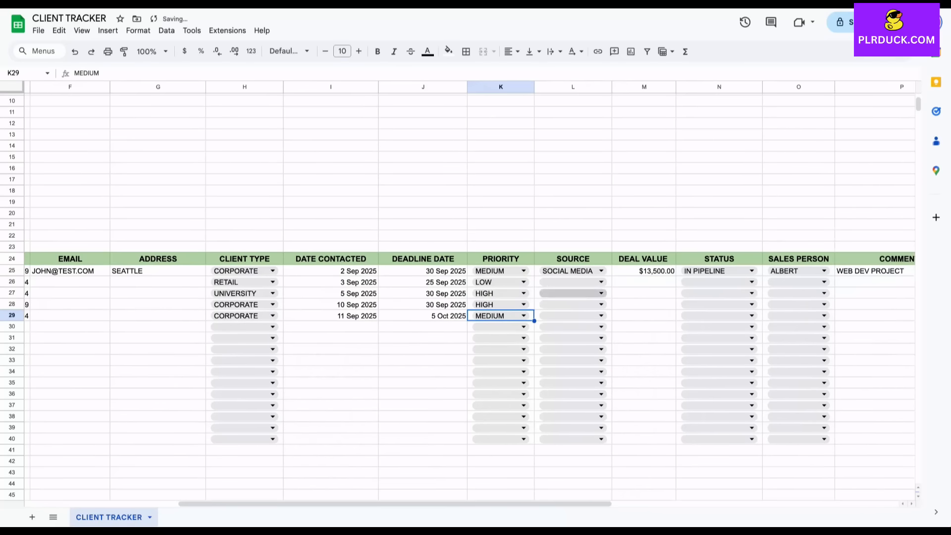
left_click(600, 282)
Set sources WEBSITE, AD CAMPAIGNS, REFERRAL, REFERRAL for clients 102–105
key("Return")
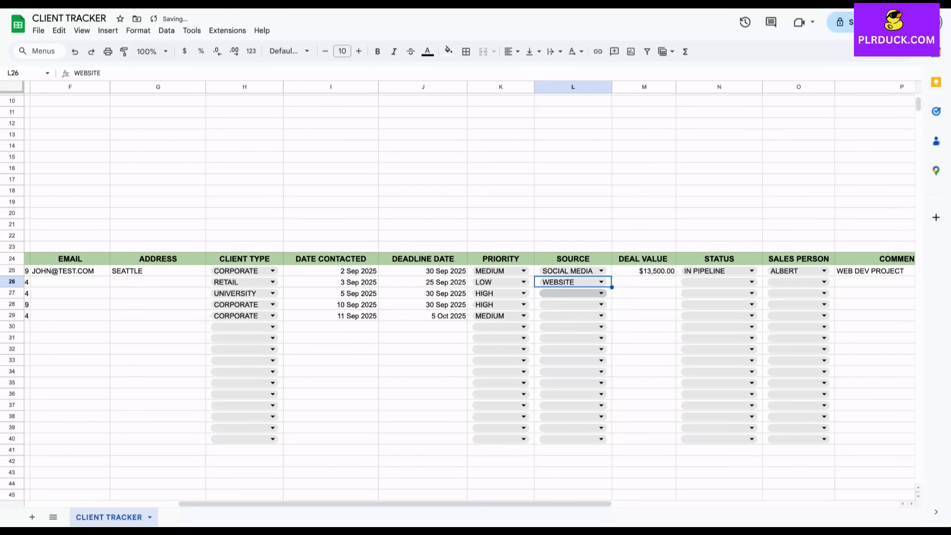
key("Down")
key("Return")
key("Down")
key("Down")
key("Return")
key("Down")
key("Return")
key("Return")
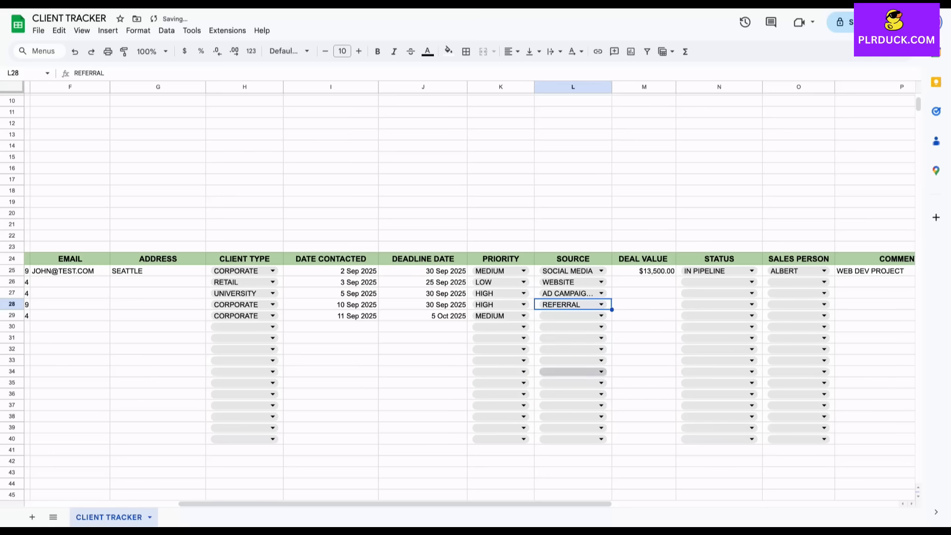
key("Down")
key("Return")
key("Down")
key("Down")
key("Down")
left_click(558, 381)
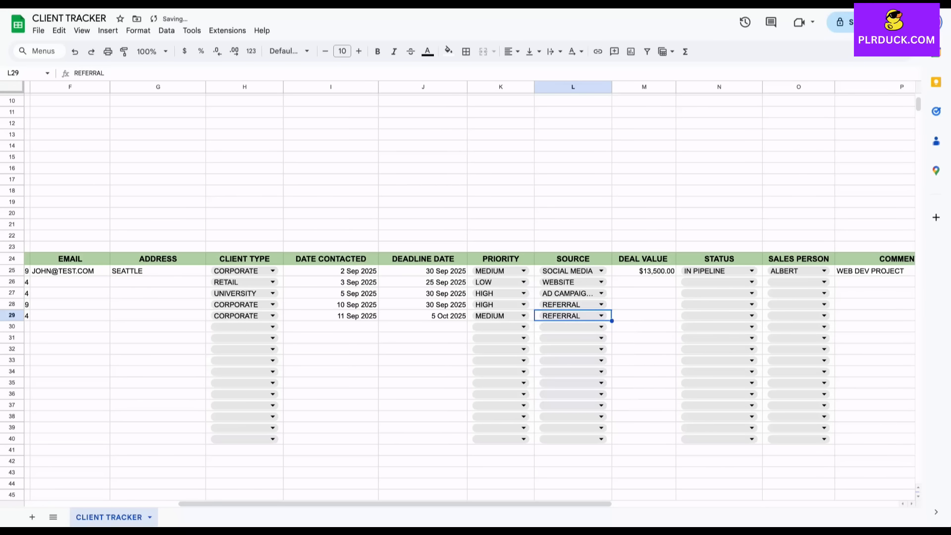
left_click(643, 282)
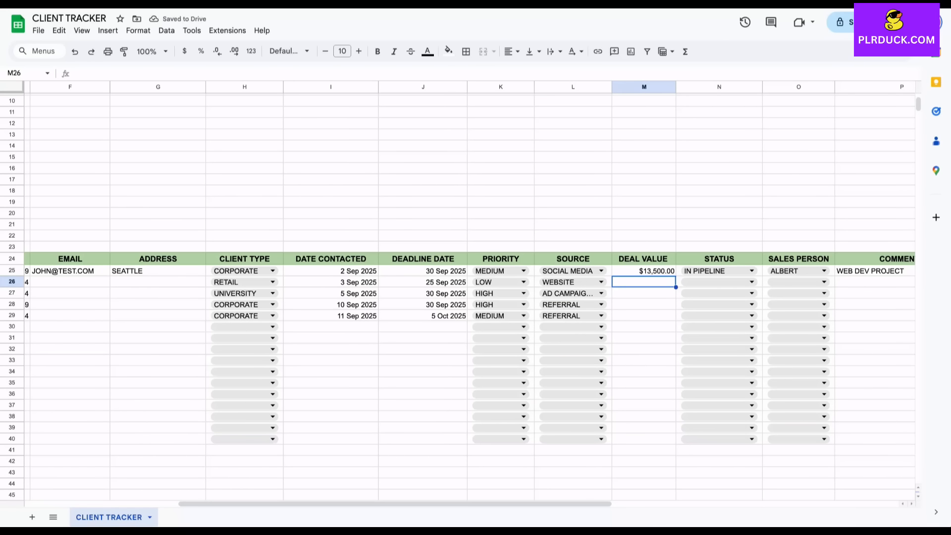
Enter the remaining deal values 5,600, 12,000, 9,800 and 7,600 in the client table
type("5600")
key("Return")
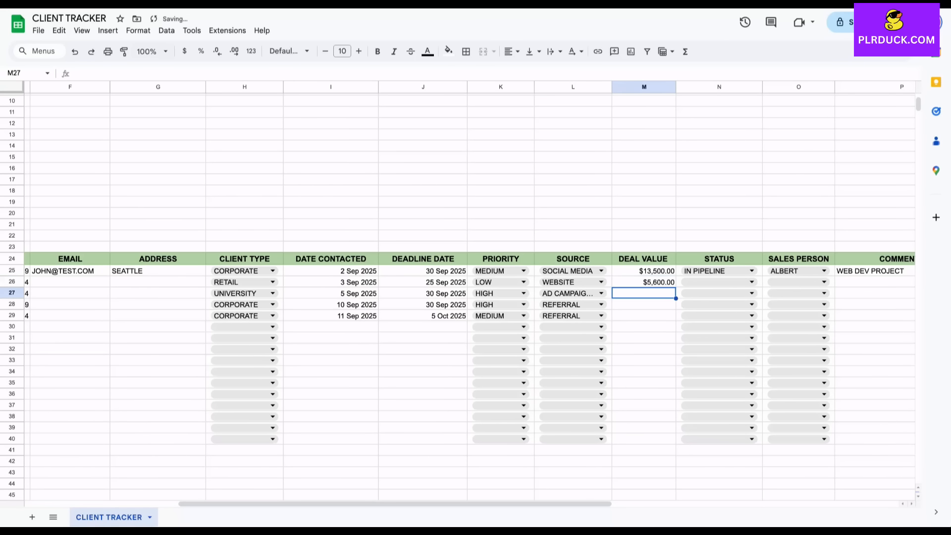
type("12000")
key("Return")
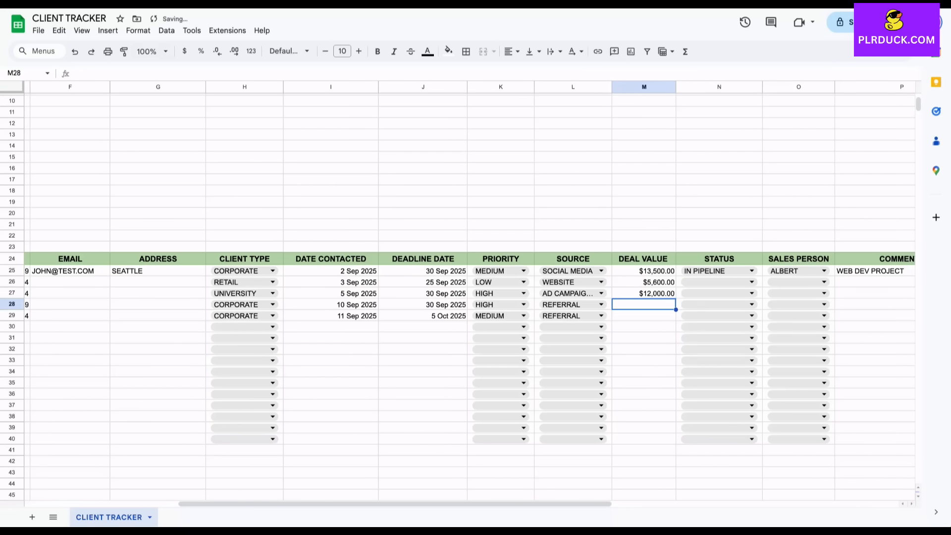
type("9800")
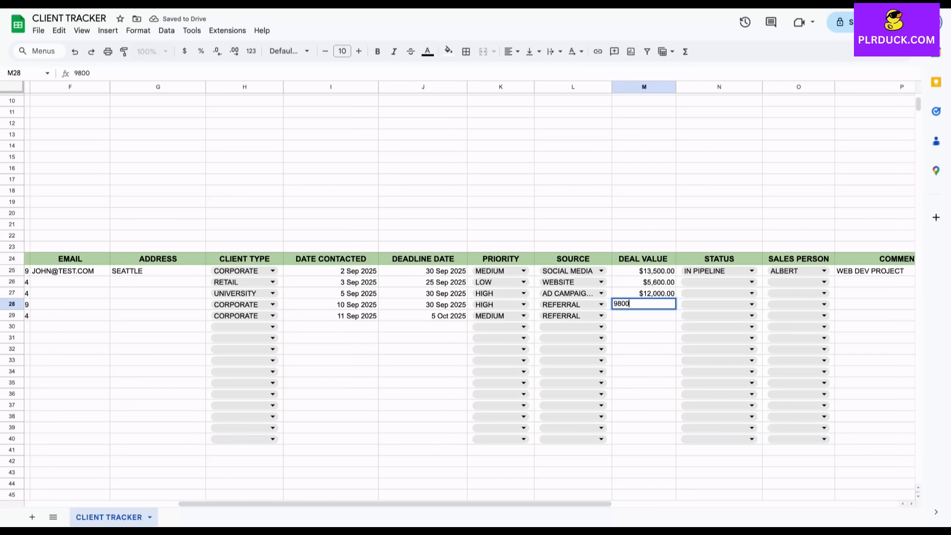
key("Return")
type("7,600")
key("Return")
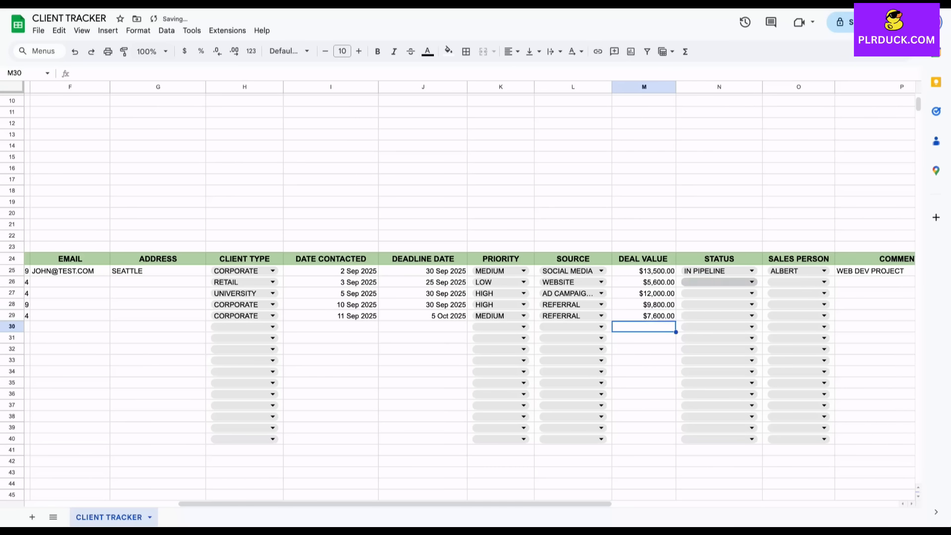
Set client statuses to DEAL CLOSED, DEAL CLOSED, DEAL LOST and IN PIPELINE
left_click(719, 282)
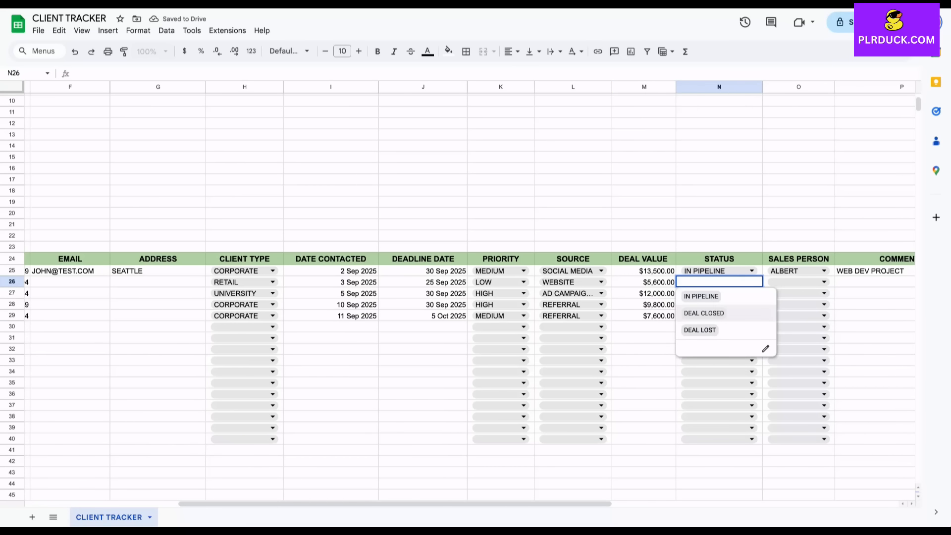
left_click(704, 313)
left_click(752, 293)
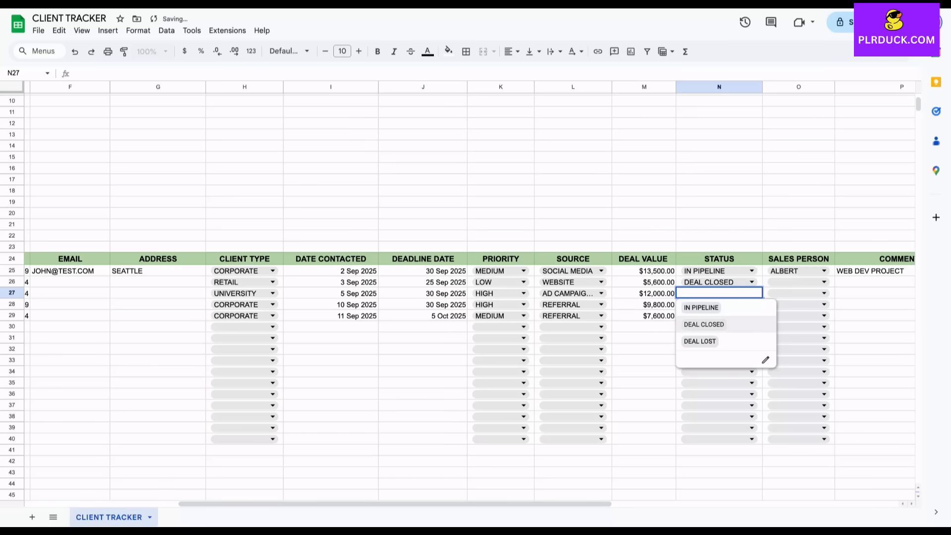
left_click(704, 324)
left_click(751, 305)
left_click(700, 353)
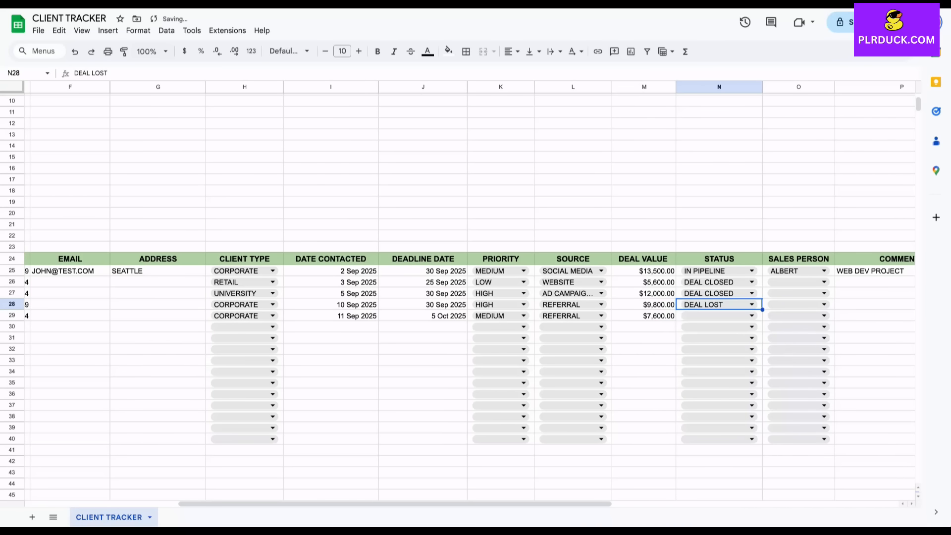
left_click(752, 315)
left_click(701, 330)
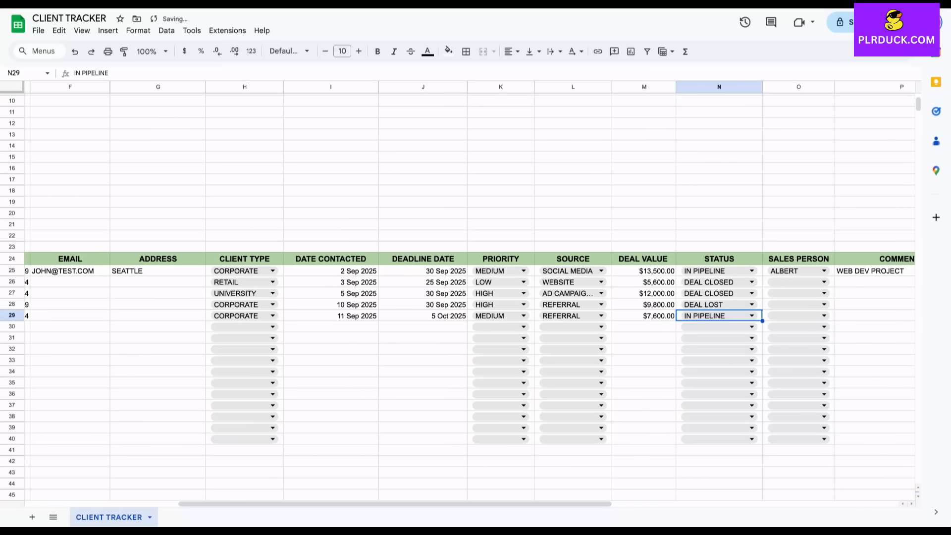
Assign sales persons SAM, YASH, YASH and SAM to the last four clients
left_click(824, 282)
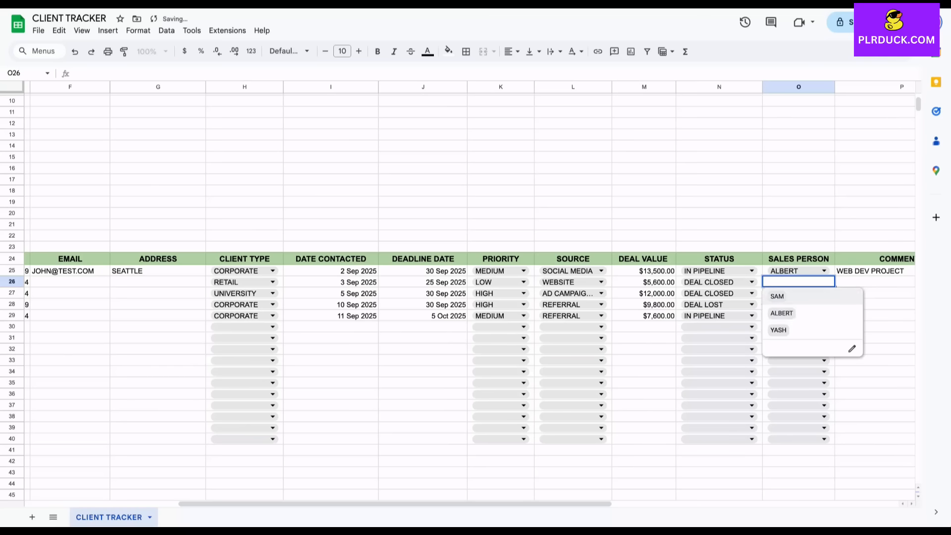
left_click(777, 296)
left_click(824, 293)
left_click(779, 341)
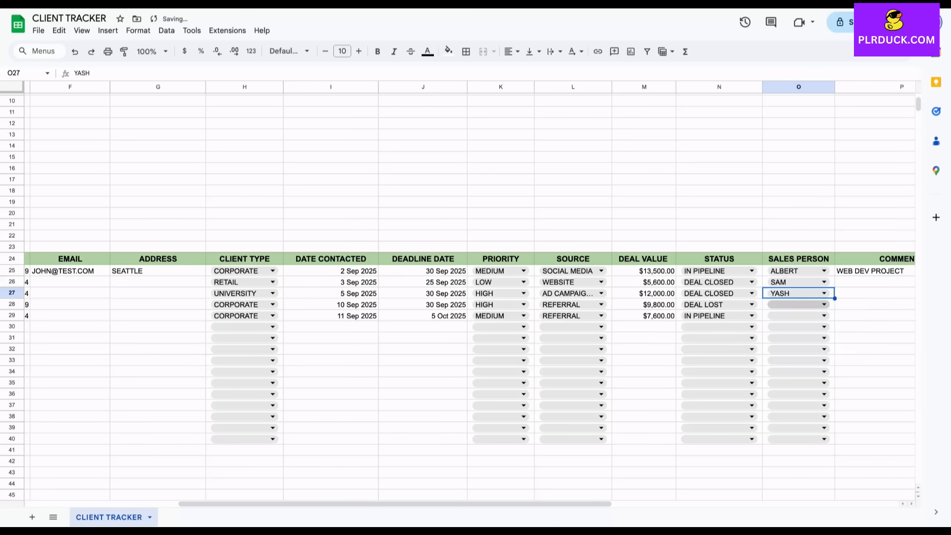
left_click(824, 305)
left_click(778, 352)
left_click(824, 316)
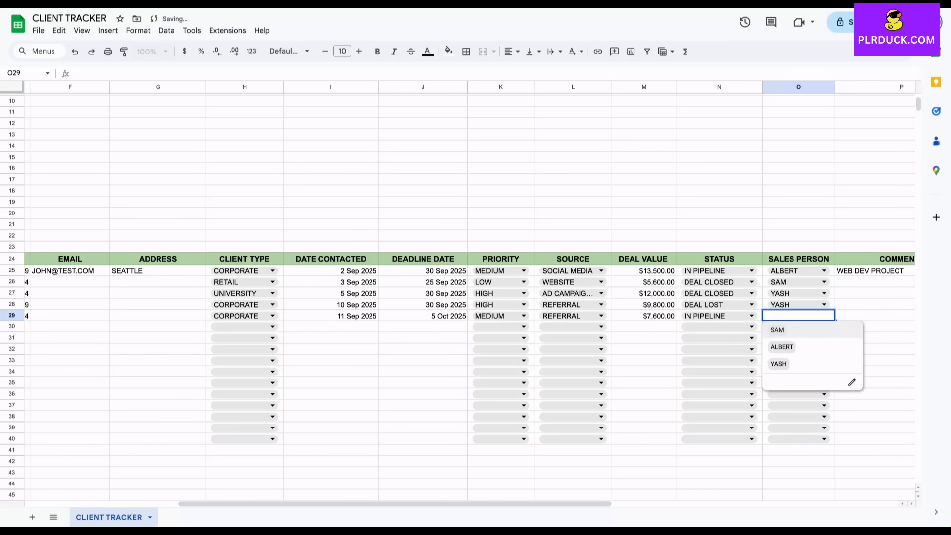
left_click(779, 330)
left_click(872, 316)
scroll(872, 316, "right", 1)
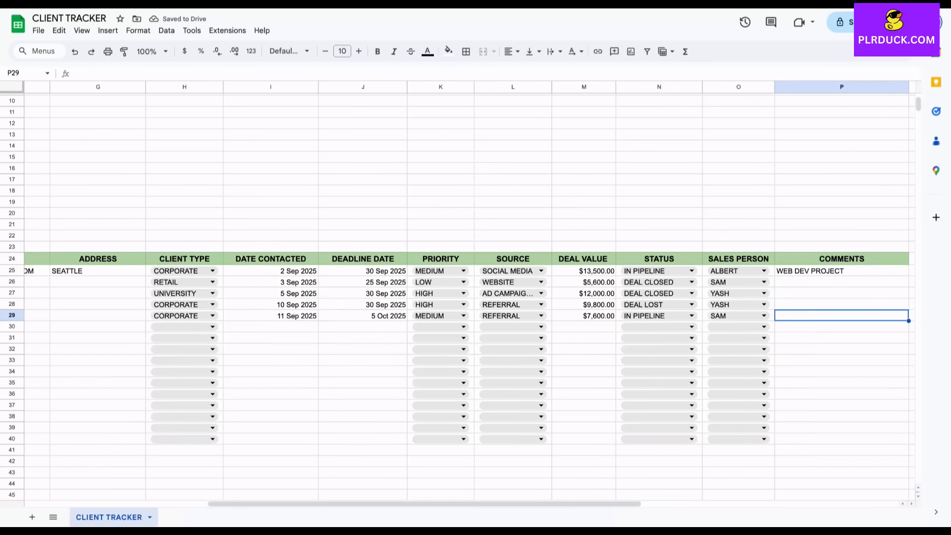
scroll(469, 297, "left", 5)
scroll(469, 297, "up", 1)
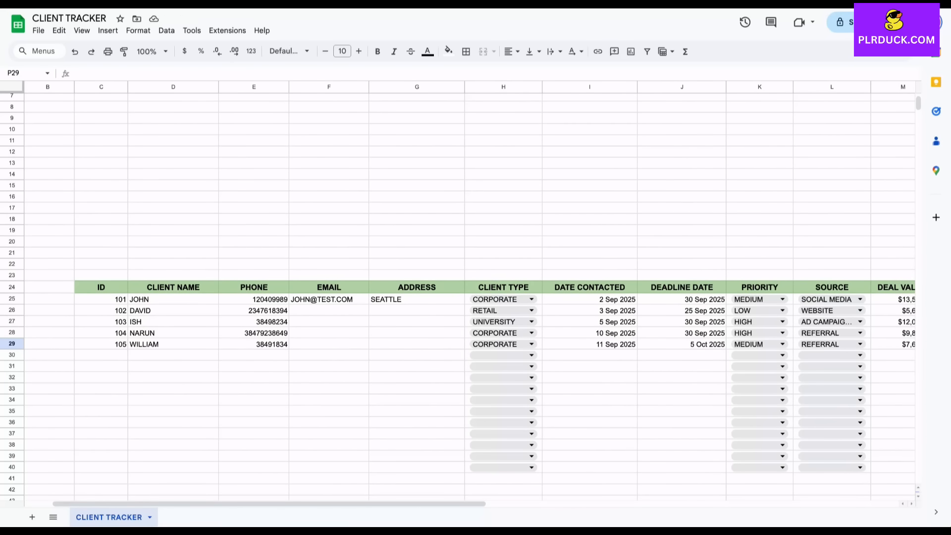
scroll(457, 291, "down", 1)
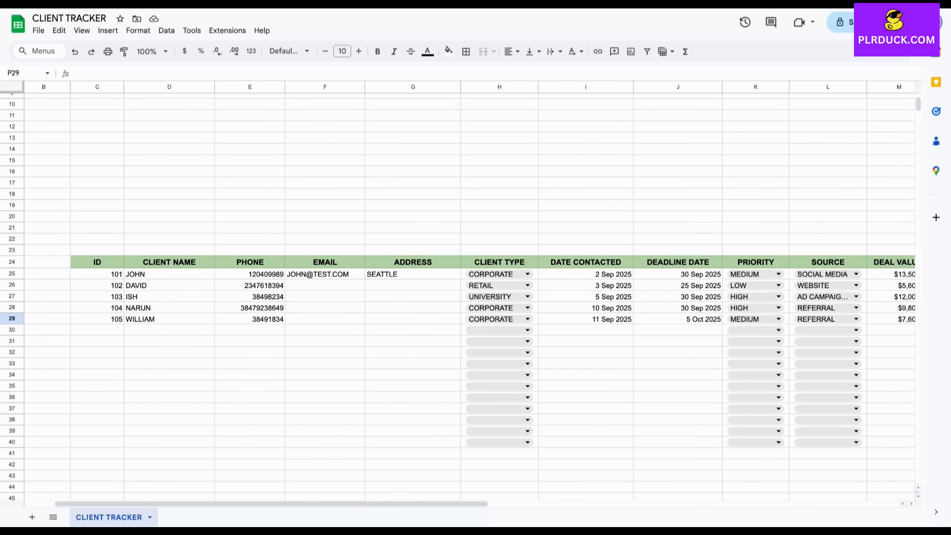
scroll(458, 290, "right", 6)
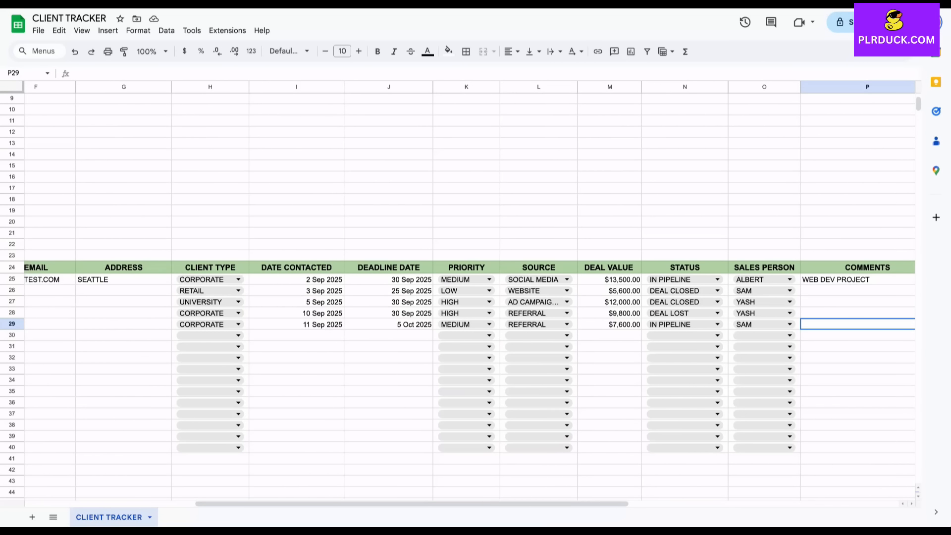
scroll(472, 293, "left", 6)
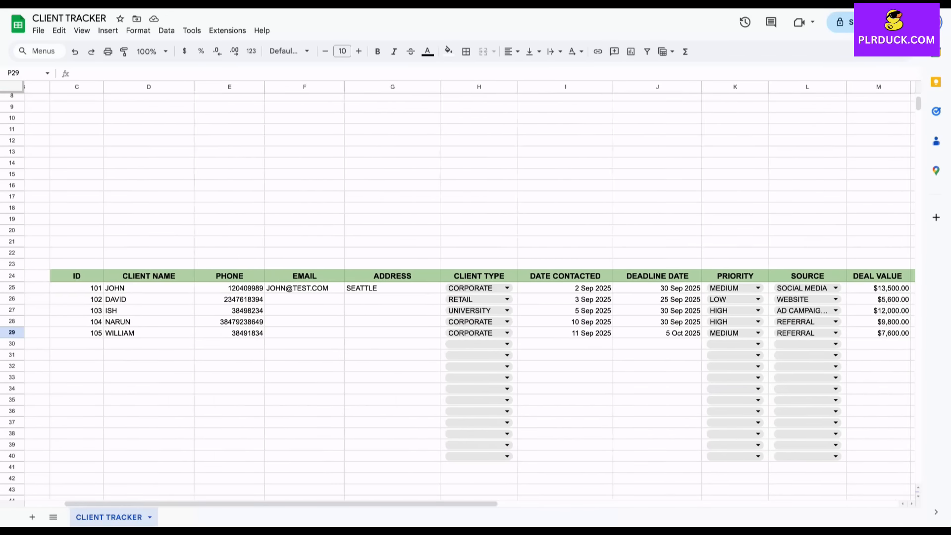
scroll(458, 290, "up", 4)
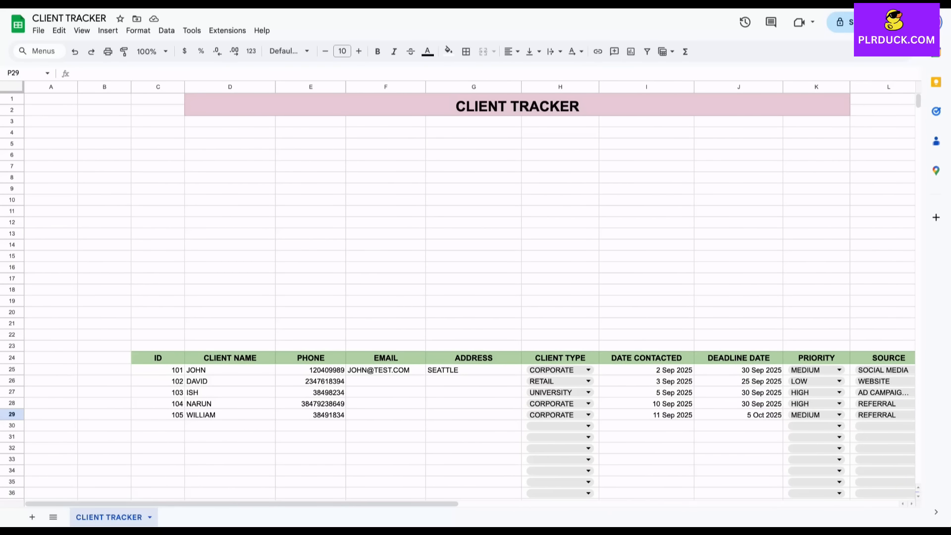
Merge D5:D6 and copy the merged block layout down to D7, D11 and D17
left_click_drag(230, 144, 230, 155)
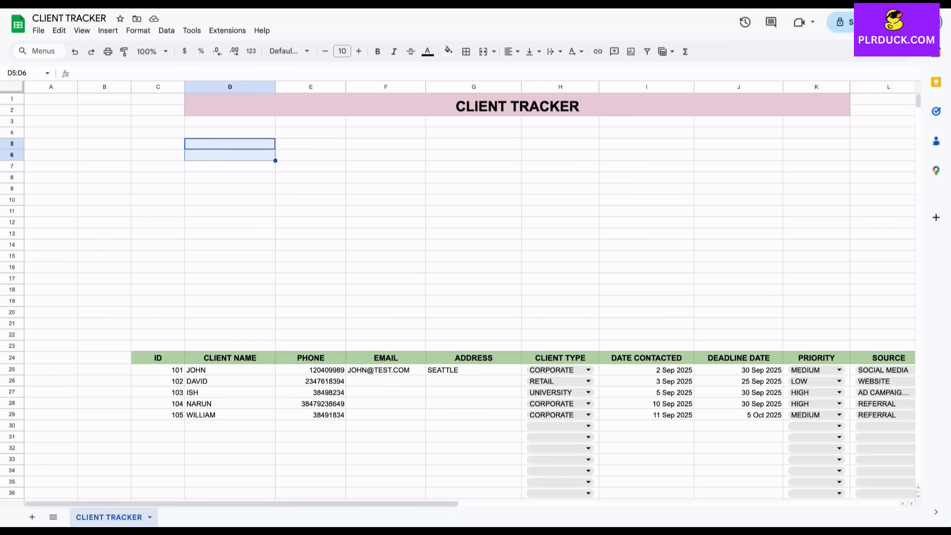
left_click(483, 51)
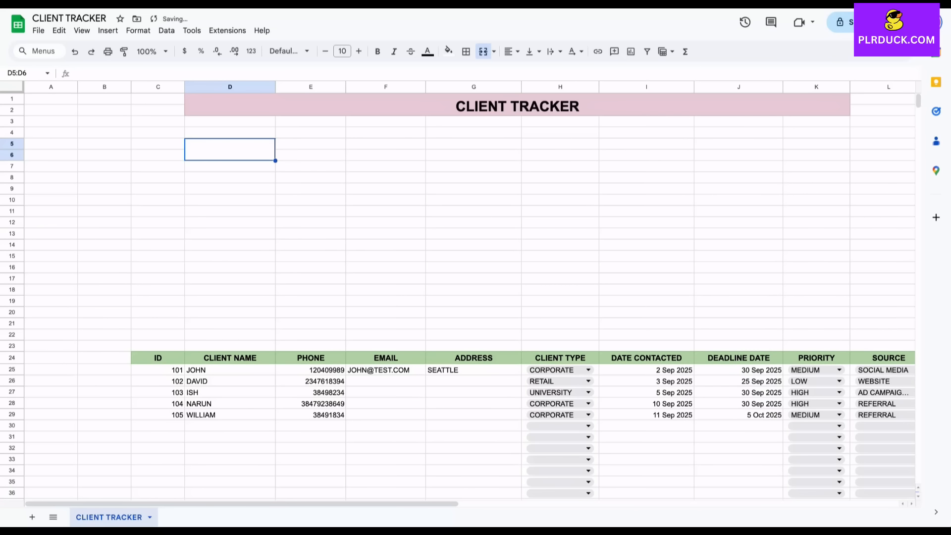
key("ctrl+c")
left_click(230, 166)
key("ctrl+v")
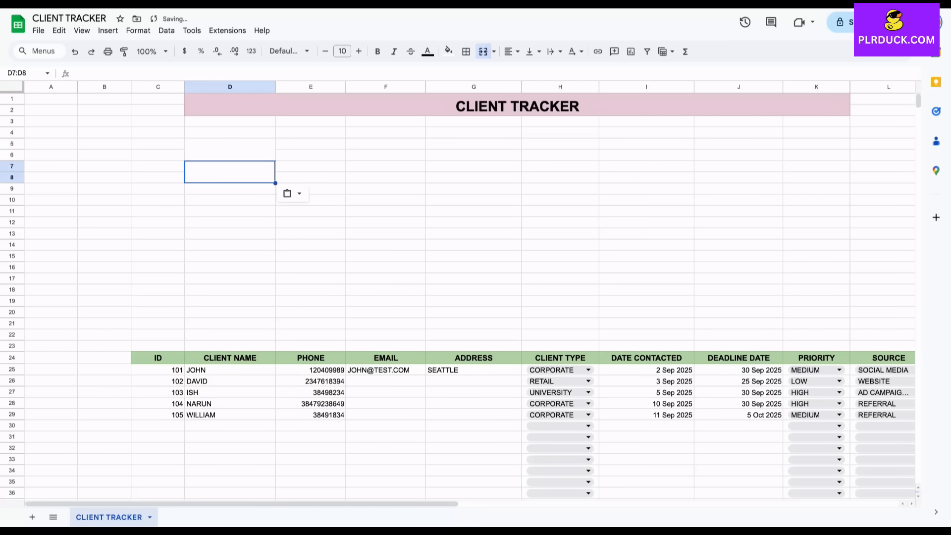
left_click_drag(230, 149, 230, 172)
key("ctrl+c")
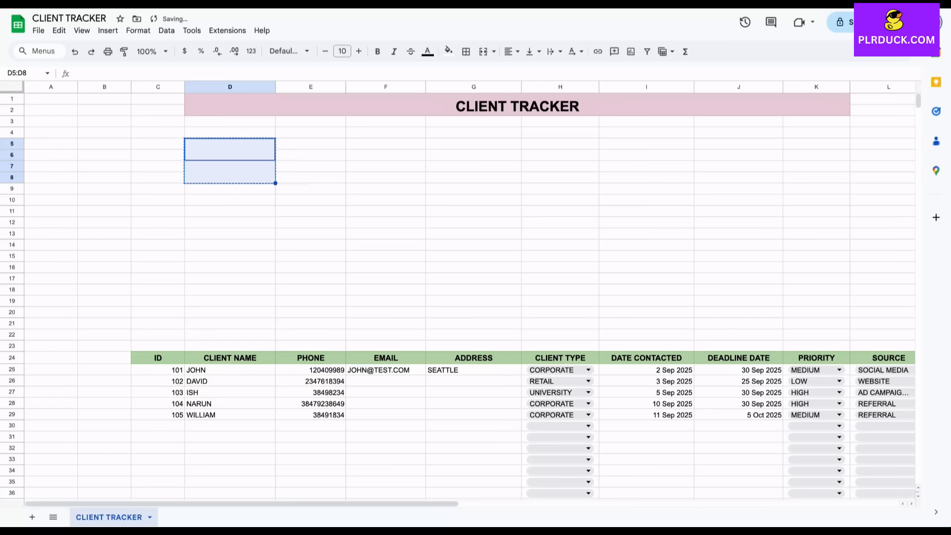
left_click(230, 212)
key("ctrl+v")
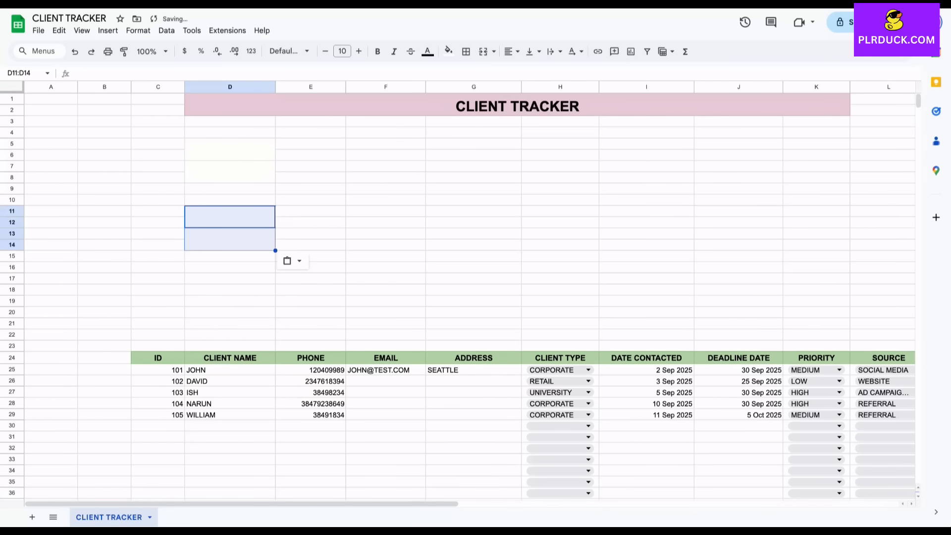
left_click(230, 279)
key("ctrl+v")
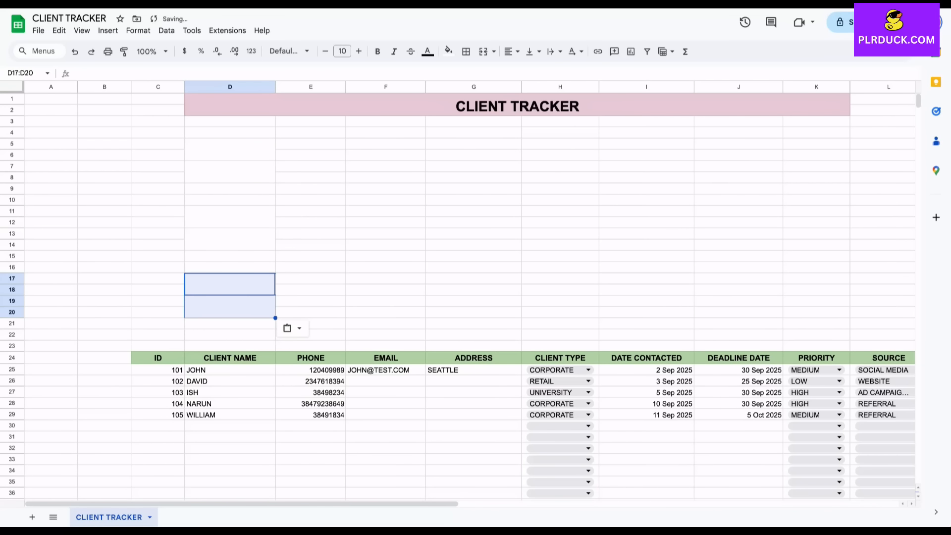
Label the merged cells TOTAL DEALS, DEALS WON and DEALS LOST
left_click(230, 149)
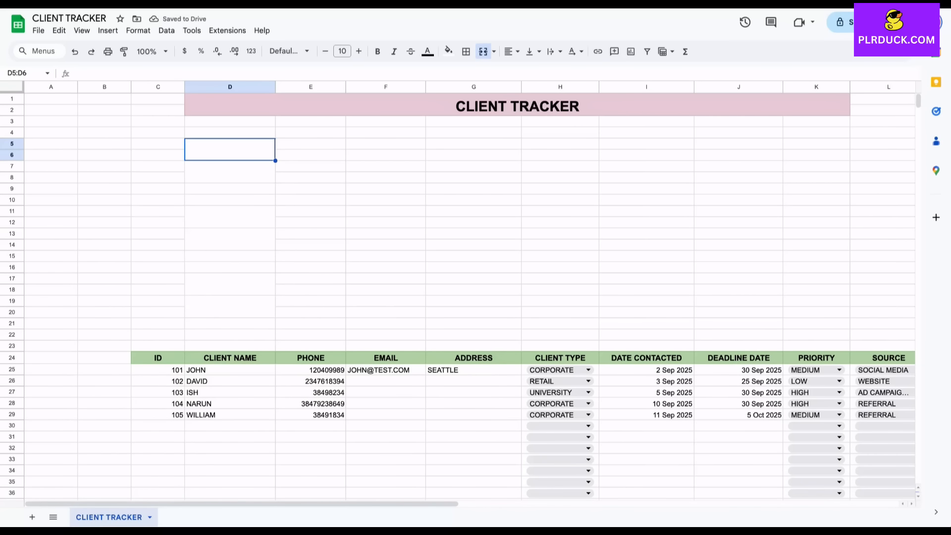
type("TOTAL ")
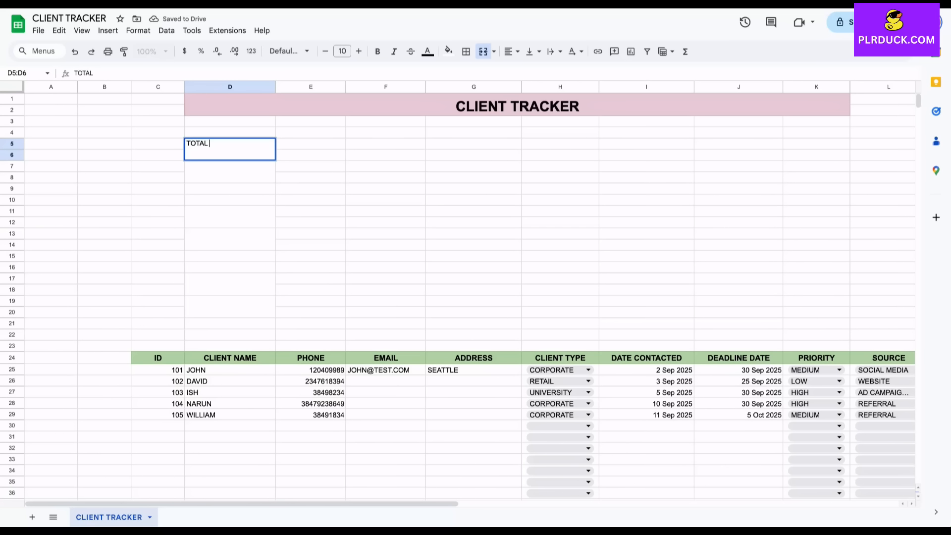
type("DEALS")
key("Return")
key("Return")
key("Return")
type("TO")
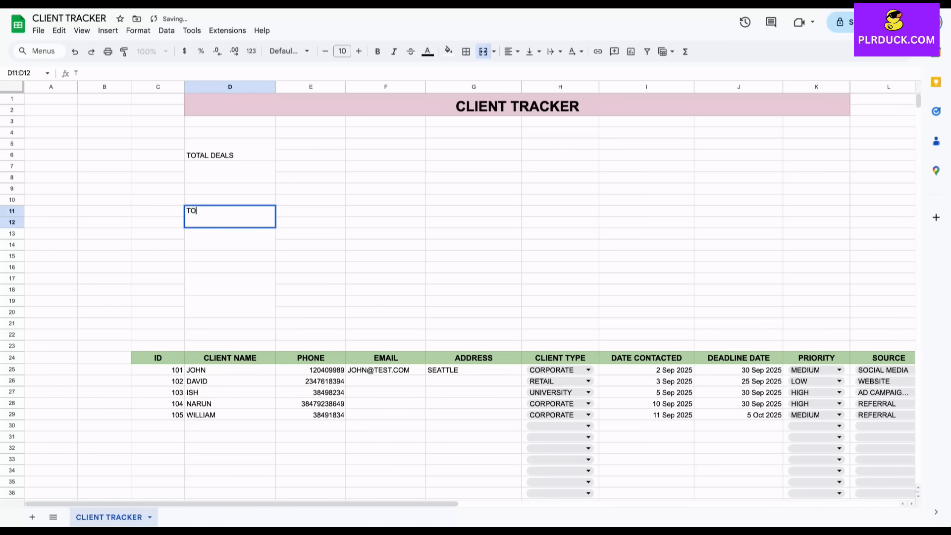
key("Escape")
type("DEALS WON")
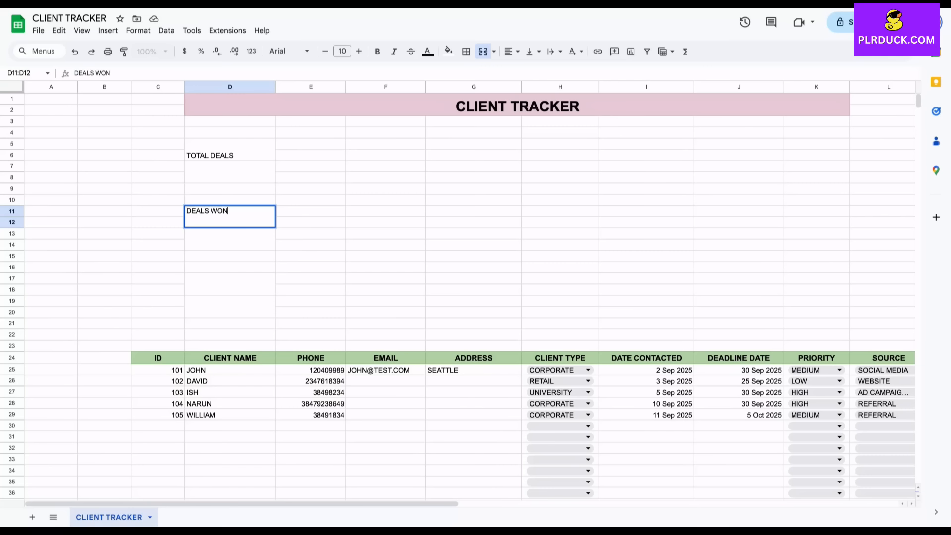
key("Return")
key("Down")
key("Down")
key("Down")
type("D")
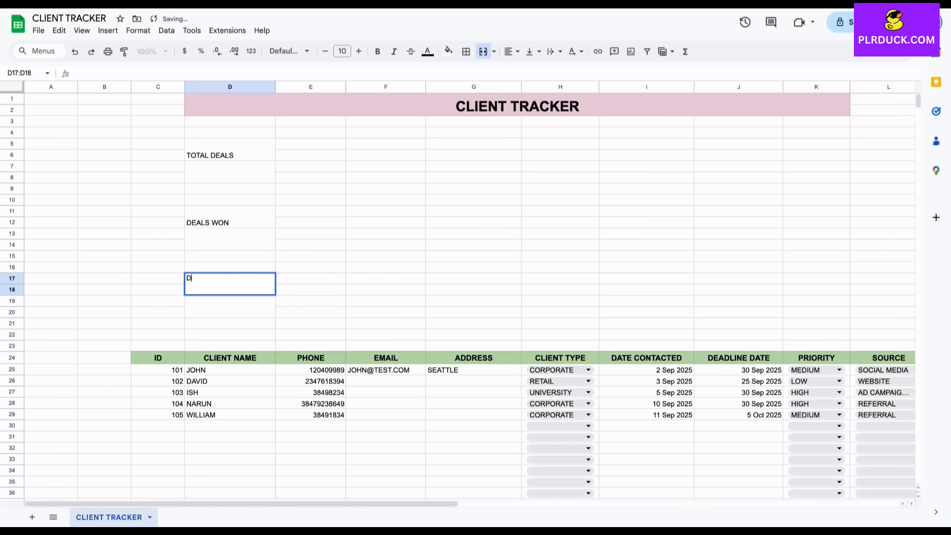
type("EALS LOST")
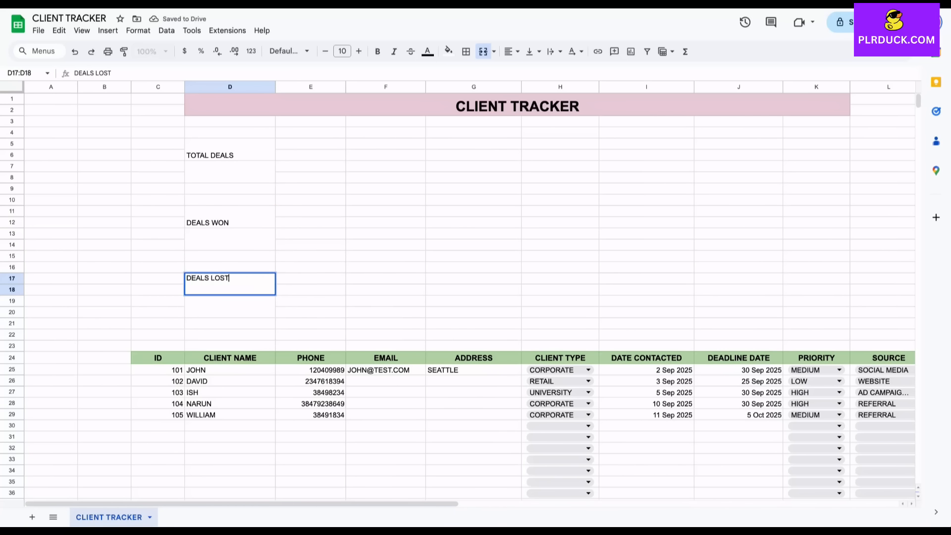
left_click(310, 222)
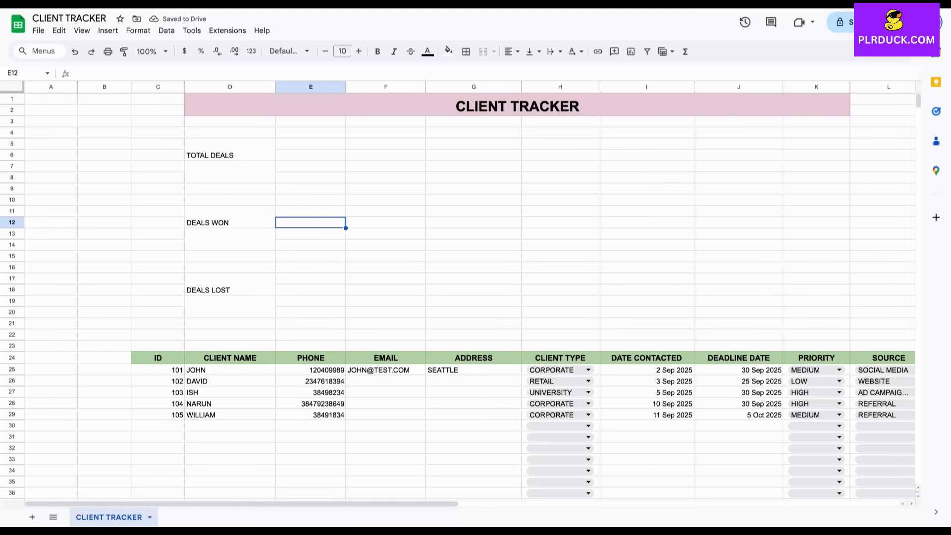
Widen column F and copy blank merged boxes into F5:F8, F11:F14 and F17:F20
left_click_drag(426, 87, 447, 86)
left_click(396, 211)
left_click_drag(230, 150, 230, 174)
key("ctrl+c")
left_click(396, 144)
key("ctrl+v")
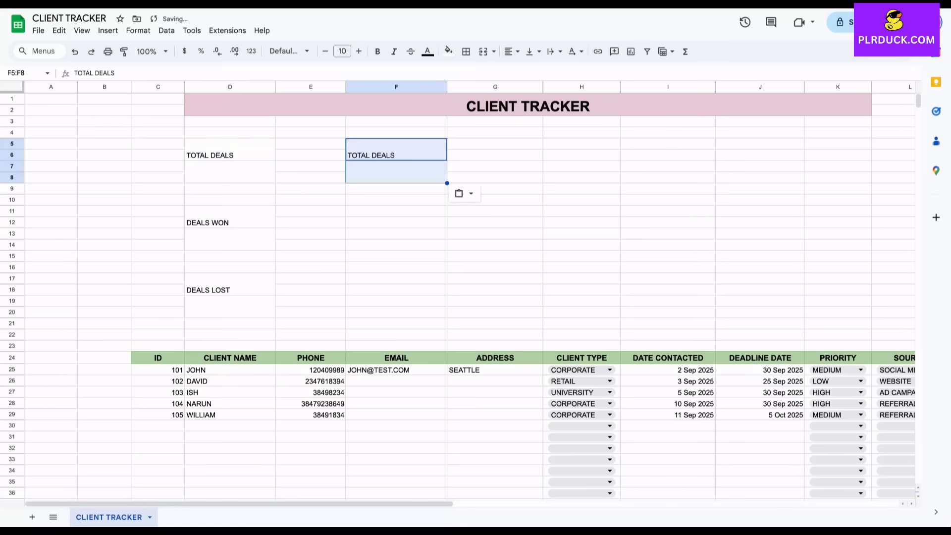
left_click(396, 150)
key("Delete")
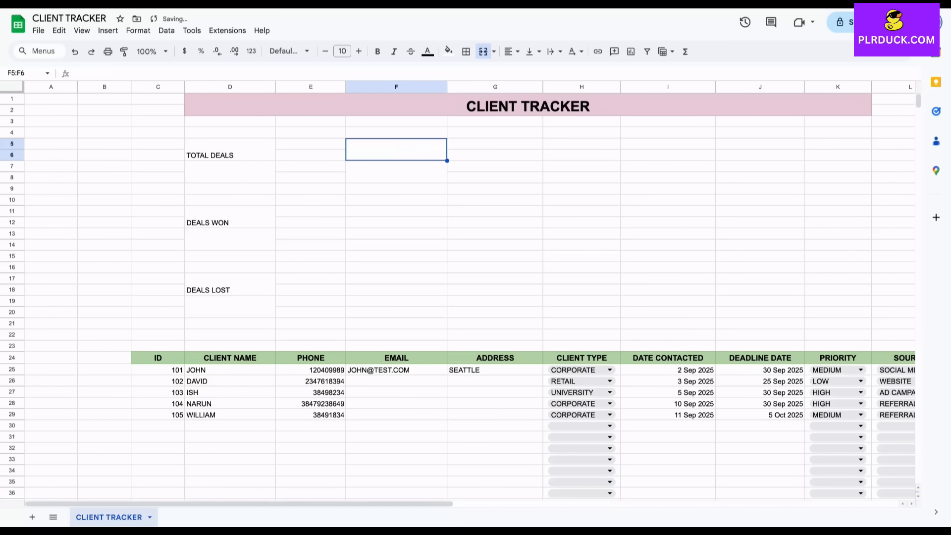
key("shift+Down")
key("shift+Down")
key("ctrl+c")
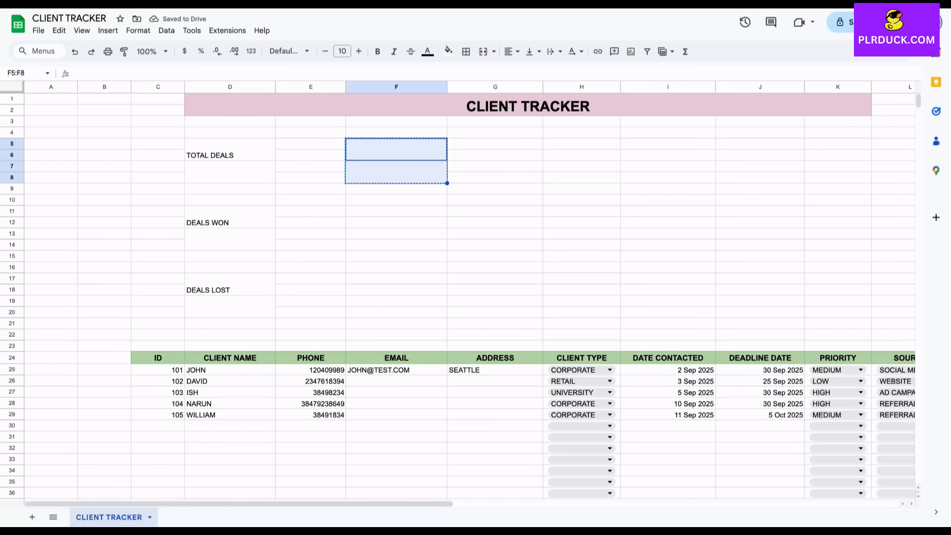
left_click(396, 211)
key("ctrl+v")
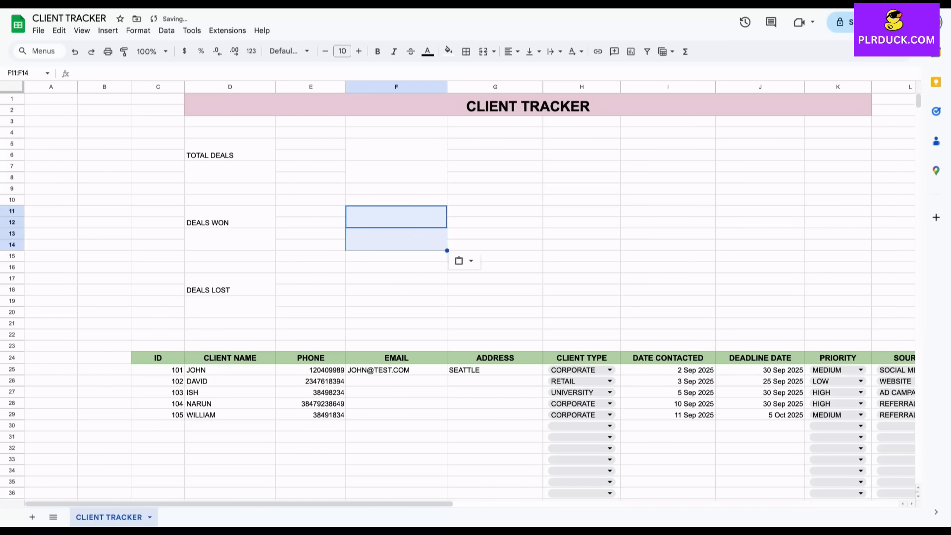
left_click(397, 278)
key("ctrl+v")
Label the column F boxes DEALS IN THE PIPELINE, VALUE OF DEALS WON and VALUE OF DEALS LOST
left_click(396, 149)
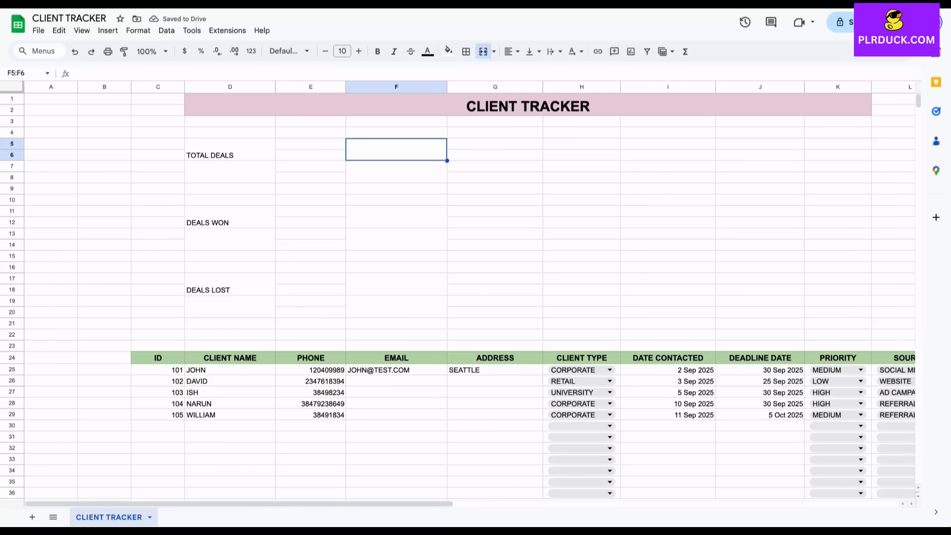
type("DEALS ")
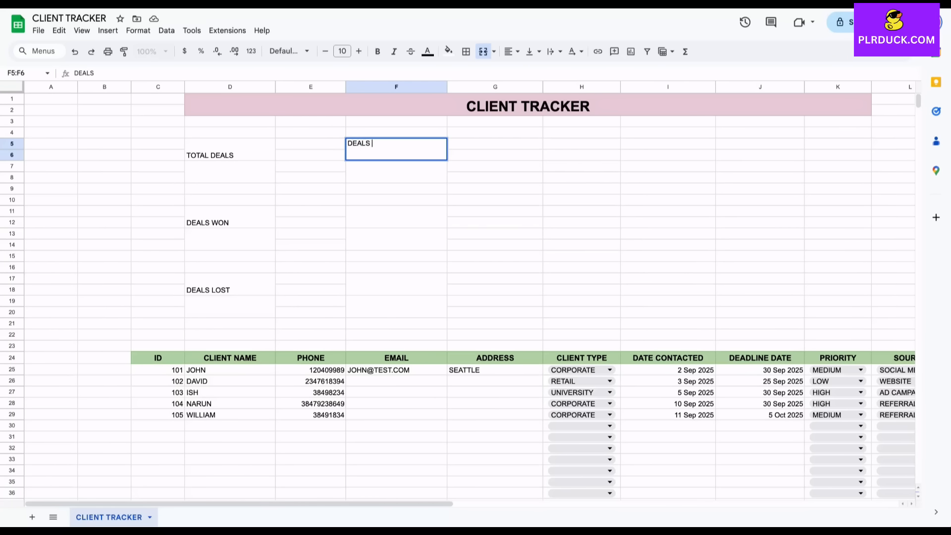
type("IN THE PIPELINE")
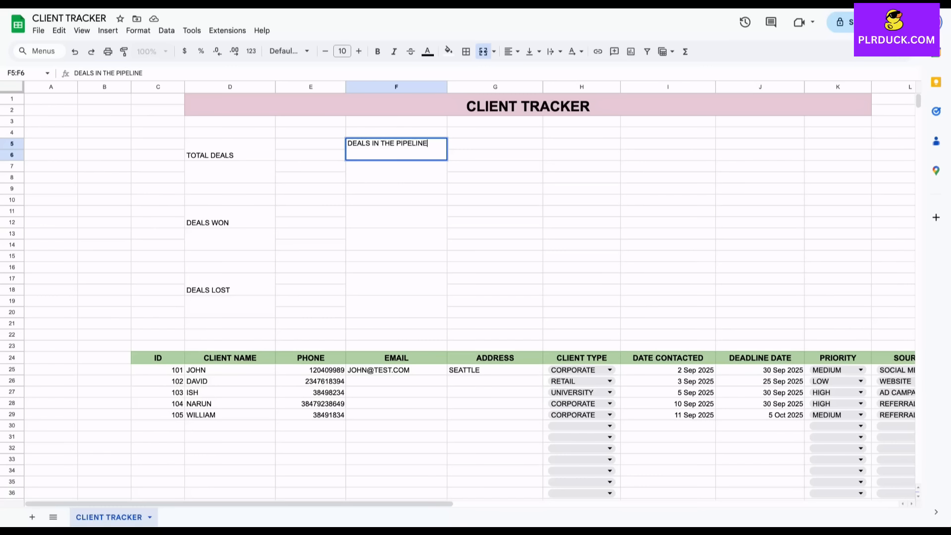
left_click(396, 217)
type("VA")
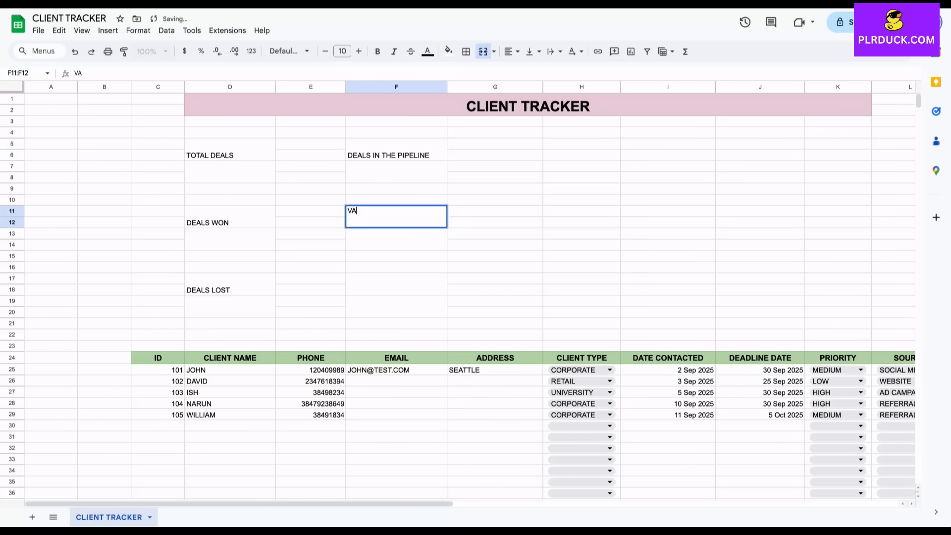
type("LUE OF DEAL")
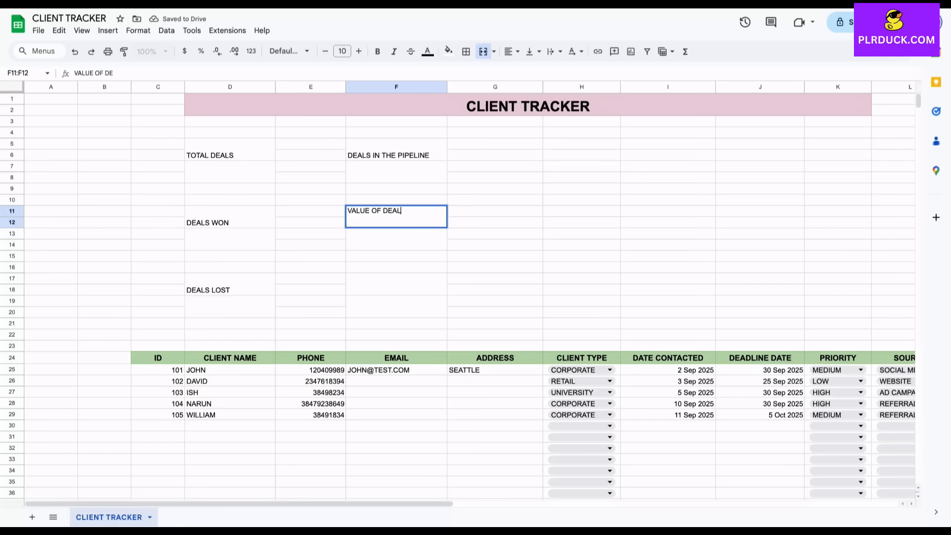
type("S WON")
left_click(396, 285)
type("VAL")
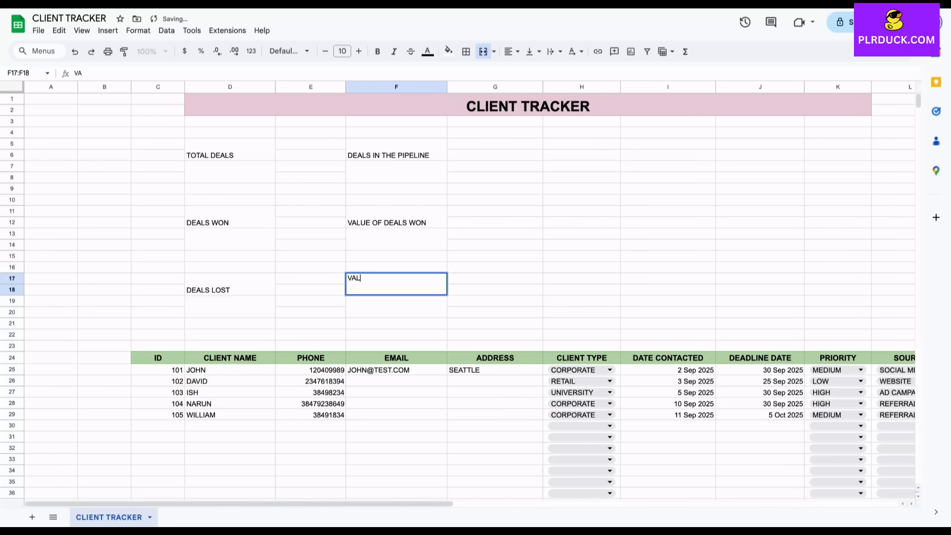
type("UE OF DEALS ")
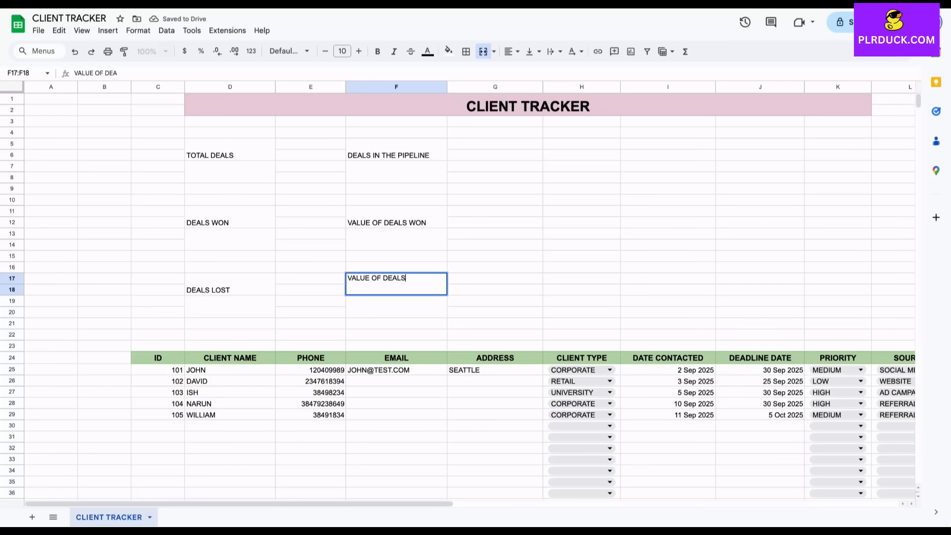
type("LOST")
Make all six summary boxes bold with 12 pt font
key("Return")
left_click_drag(230, 150, 230, 172)
left_click(397, 150, "ctrl")
left_click_drag(397, 150, 397, 172)
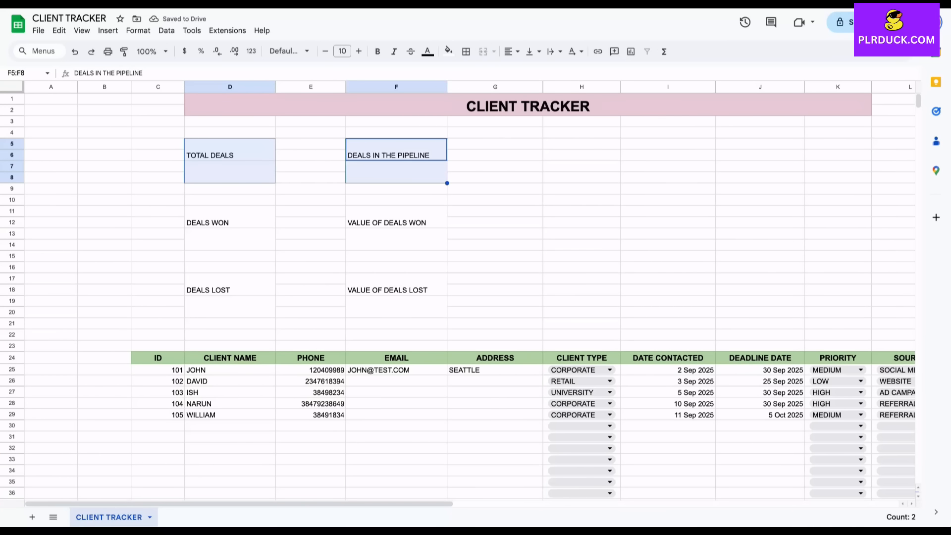
left_click_drag(396, 217, 396, 239)
left_click_drag(229, 217, 230, 239)
left_click_drag(230, 284, 230, 307)
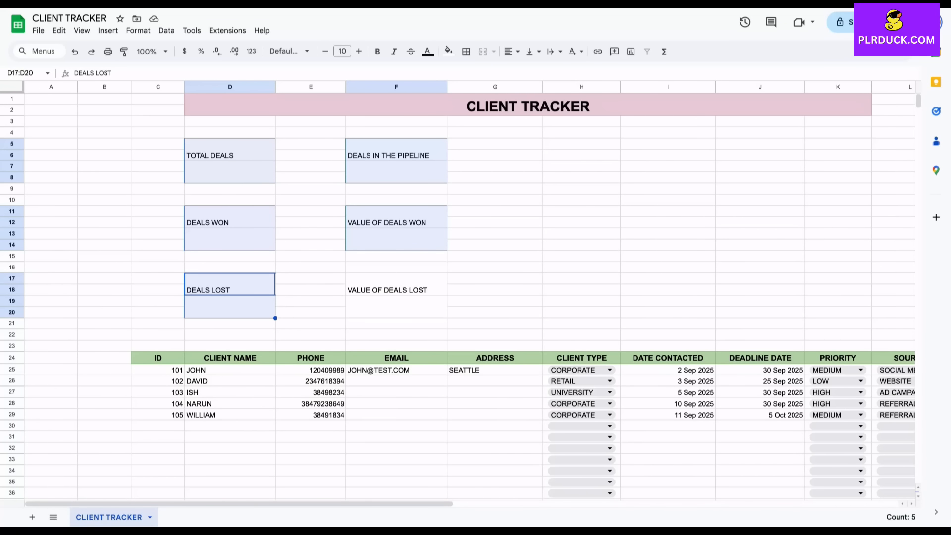
left_click_drag(396, 284, 396, 307)
left_click(359, 51)
left_click(359, 51)
left_click(358, 51)
left_click(325, 51)
left_click(378, 51)
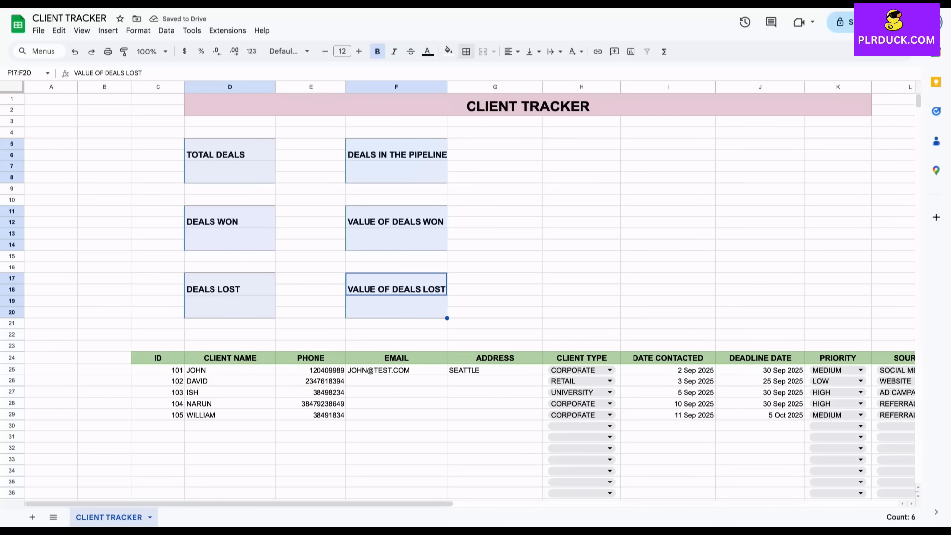
Centre the summary box text and apply all borders to the boxes
left_click(512, 51)
left_click(528, 71)
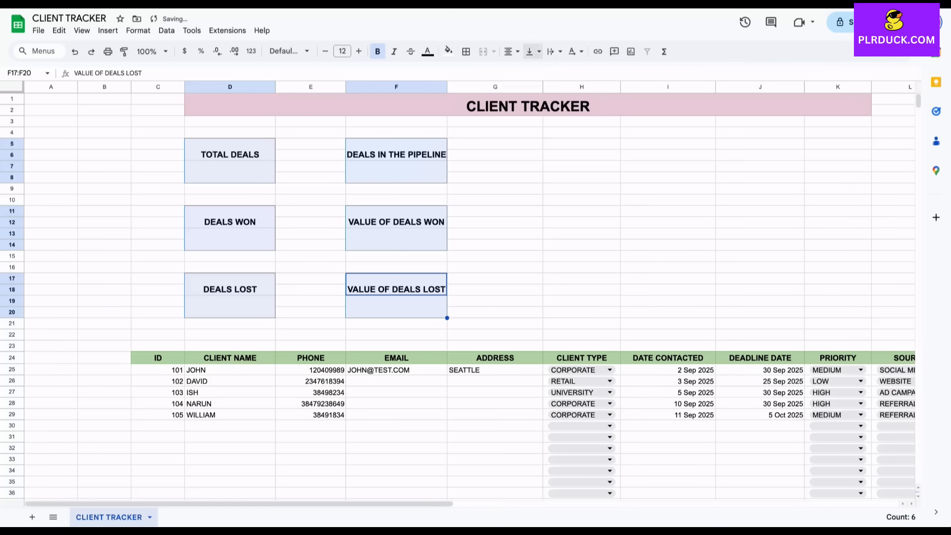
left_click(465, 51)
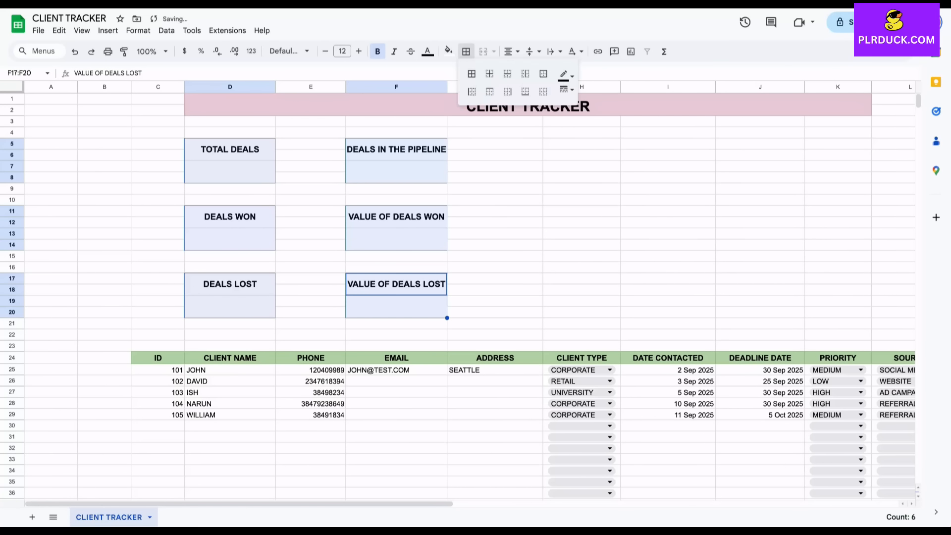
left_click(472, 74)
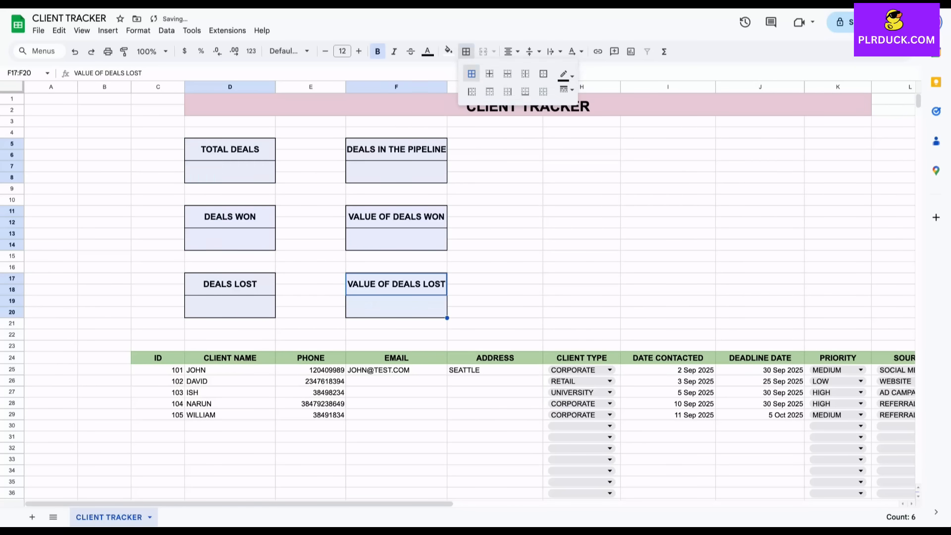
left_click(229, 171)
Fill the six KPI label header cells light purple
left_click(230, 149)
left_click(397, 149, "ctrl")
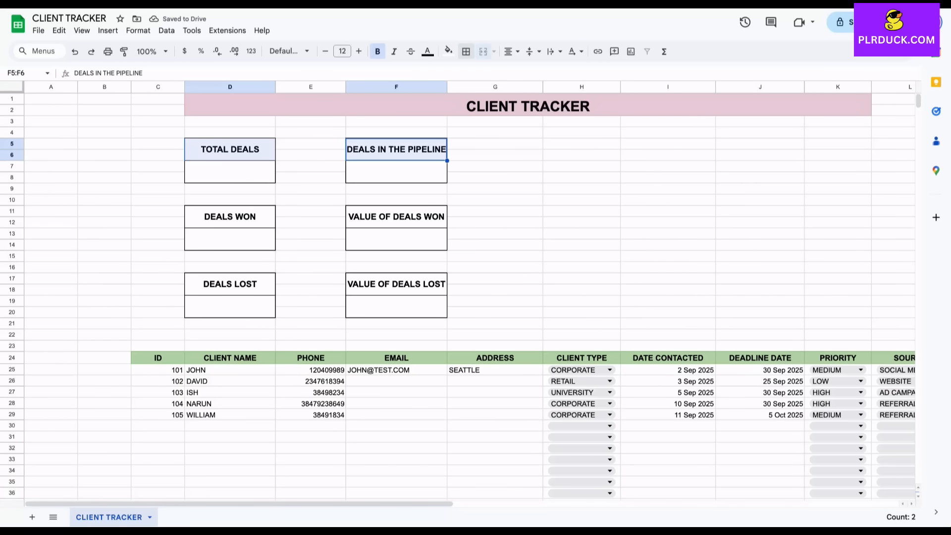
left_click(396, 217, "ctrl")
left_click(230, 217, "ctrl")
left_click(230, 284, "ctrl")
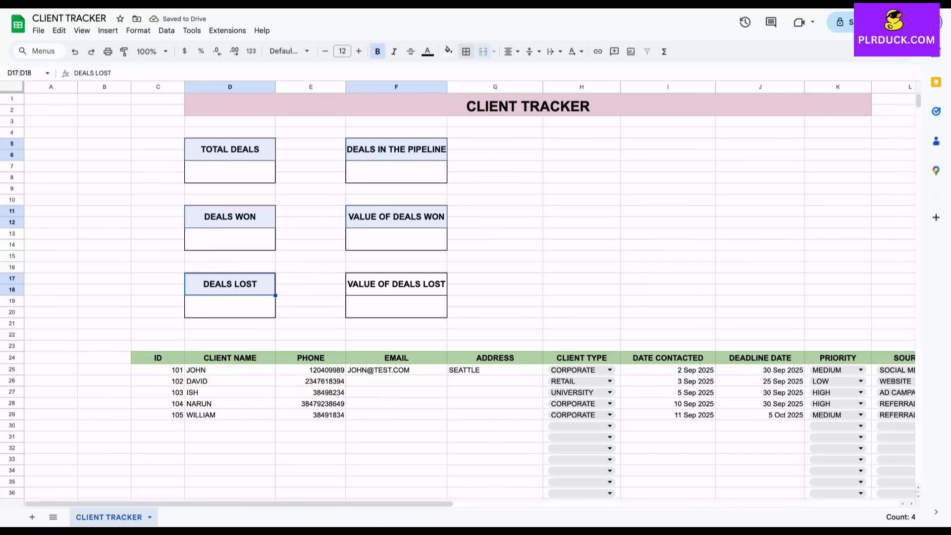
left_click(397, 283, "ctrl")
left_click(449, 52)
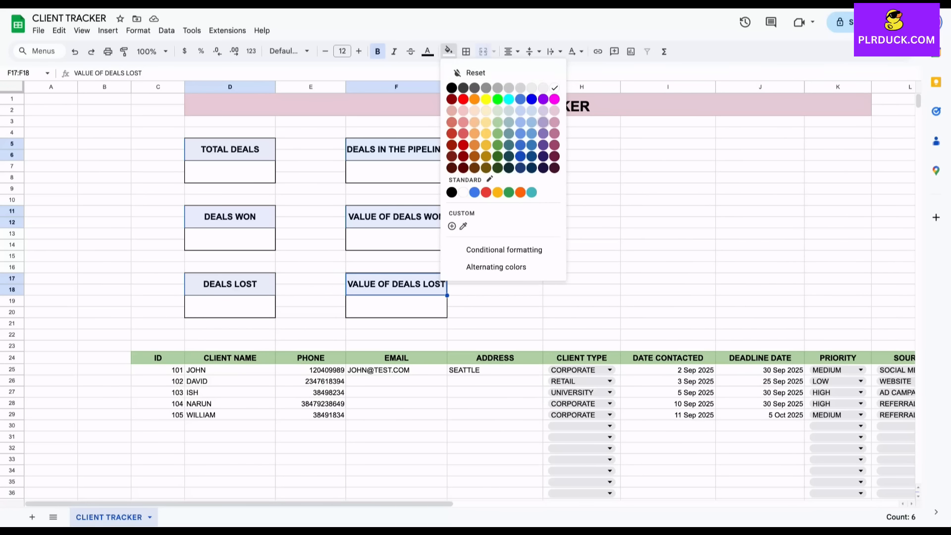
left_click(543, 122)
left_click(495, 189)
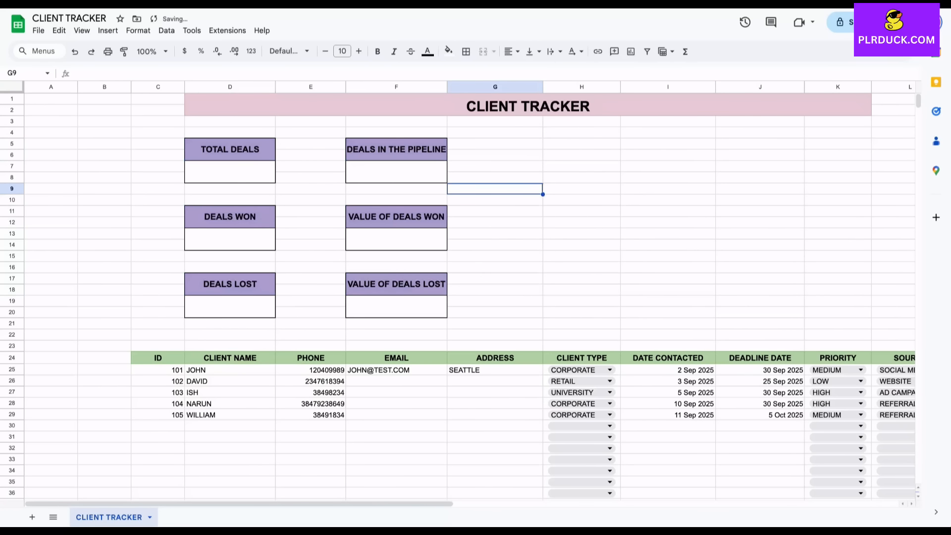
left_click(230, 172)
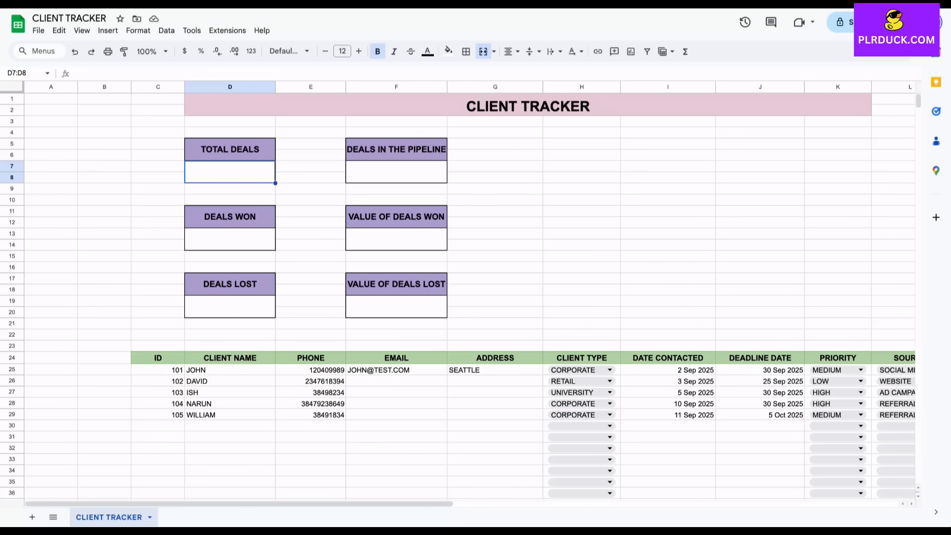
Enter =COUNTA(C25:C34) under TOTAL DEALS to count the client IDs
type("=COUNTA(")
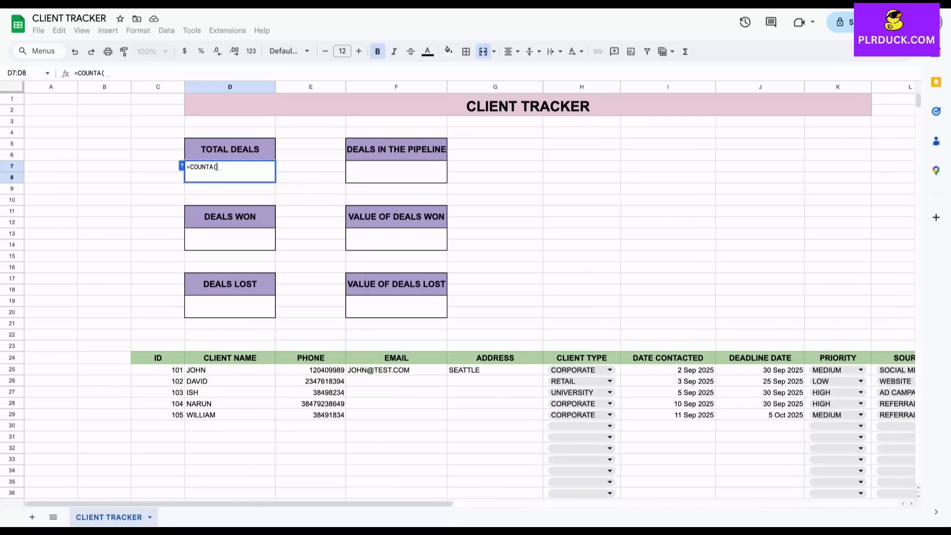
left_click_drag(157, 370, 157, 470)
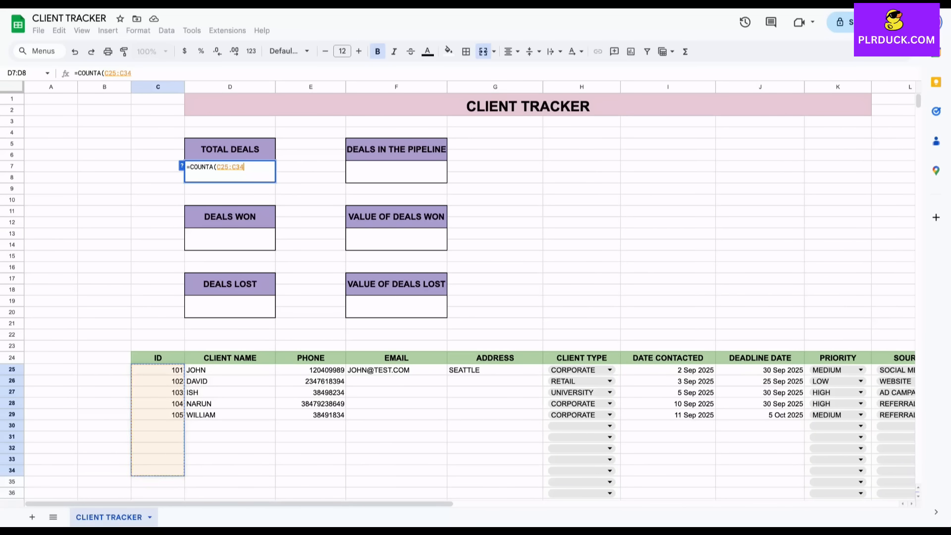
type(")")
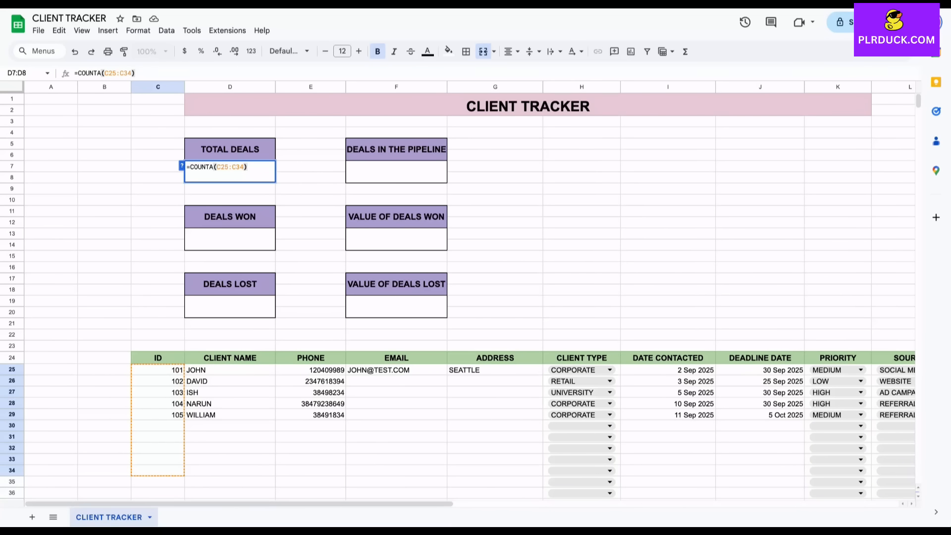
key("Return")
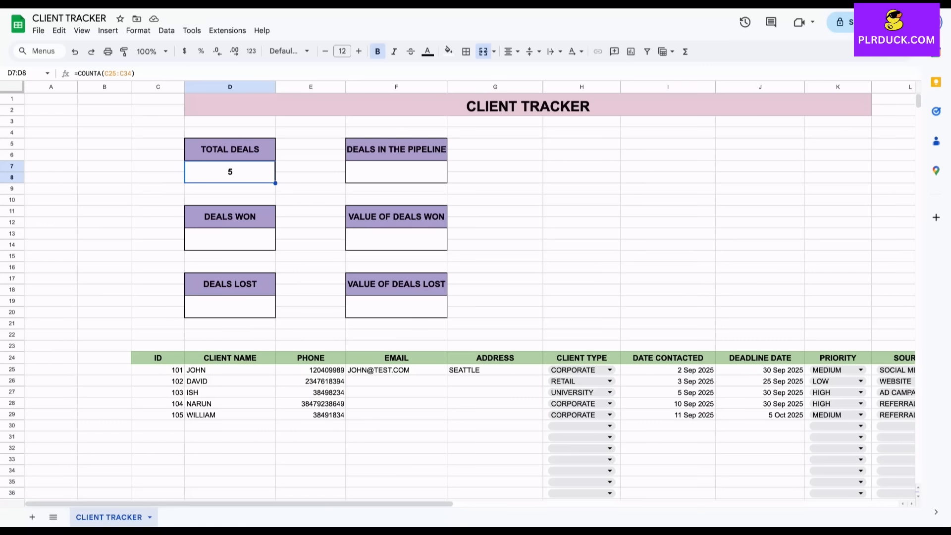
Enter =COUNTIF(N25:N40,"DEAL CLOSED") in D13 under DEALS WON, giving 2
left_click(229, 240)
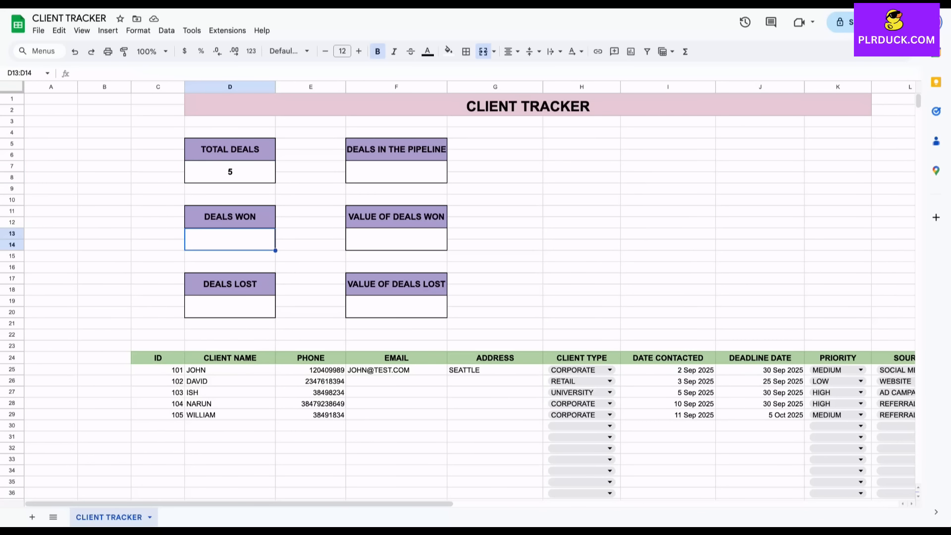
scroll(458, 290, "right", 3)
scroll(457, 290, "down", 1)
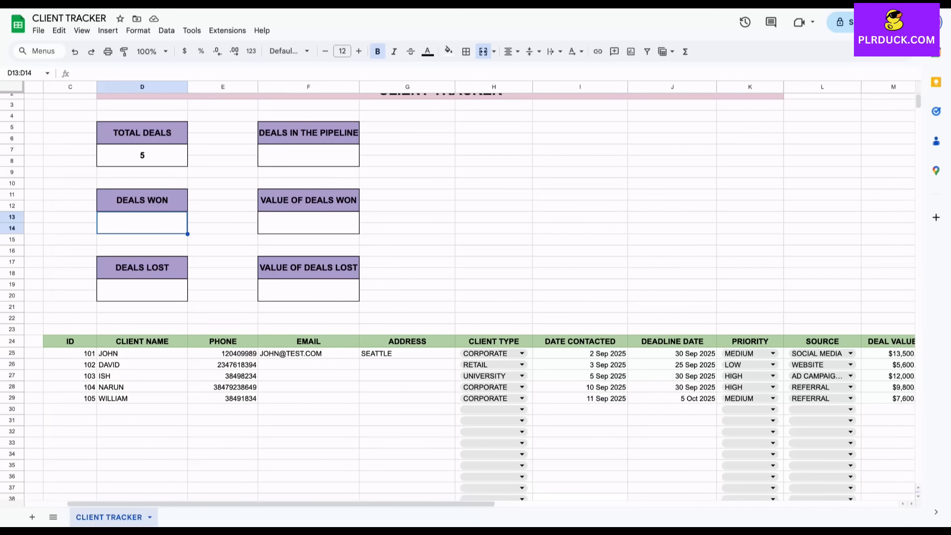
scroll(458, 291, "down", 2)
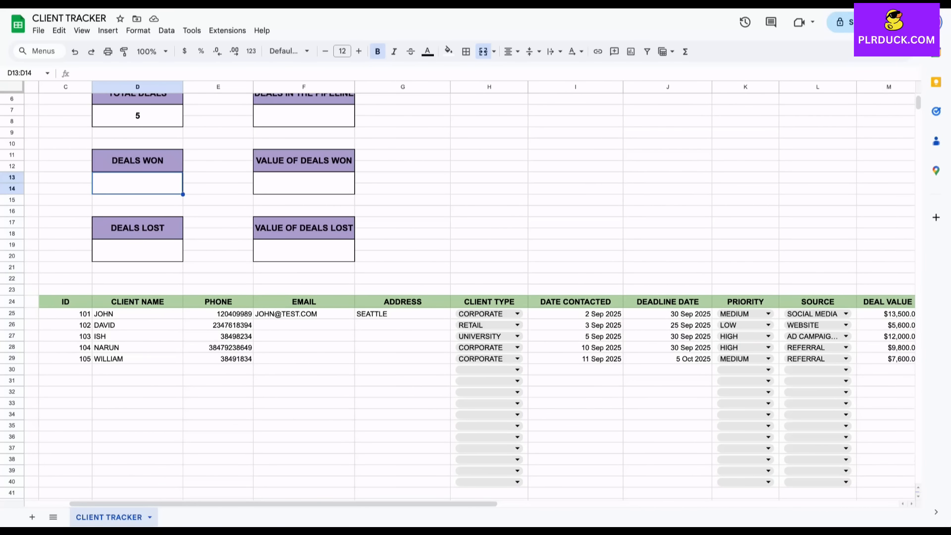
type("=")
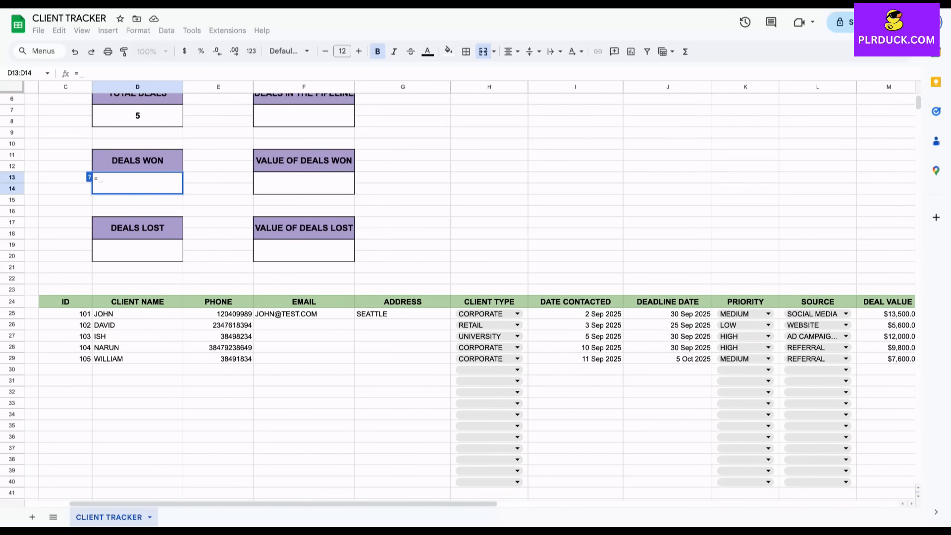
type("COUNTIF")
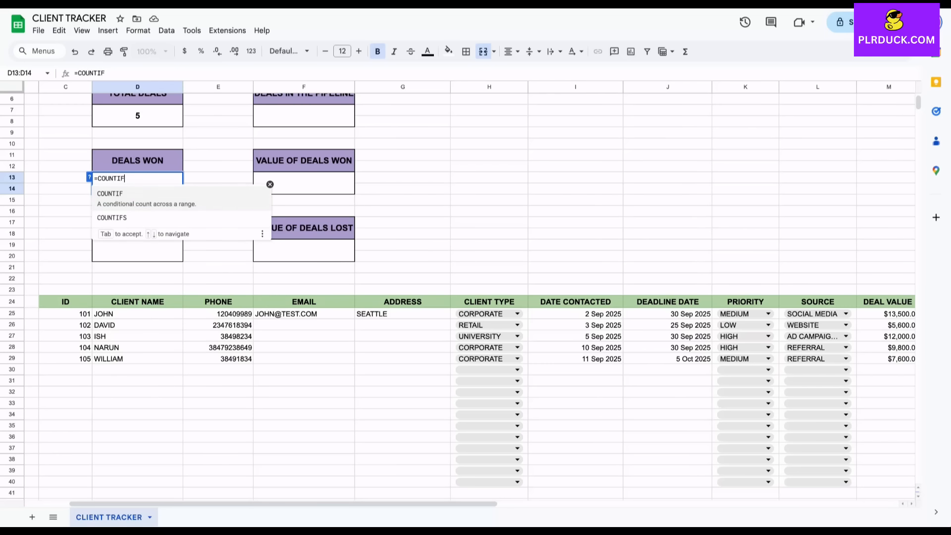
type("(")
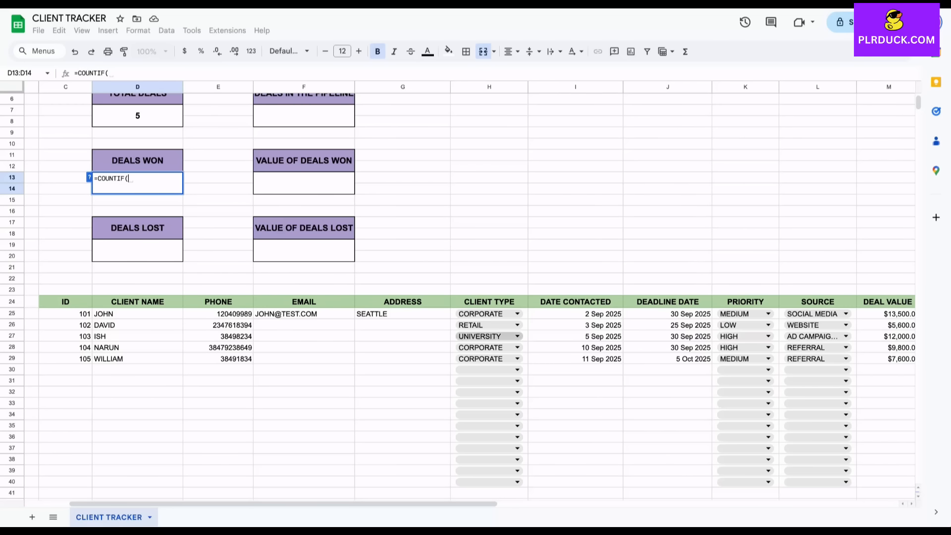
scroll(818, 336, "right", 3)
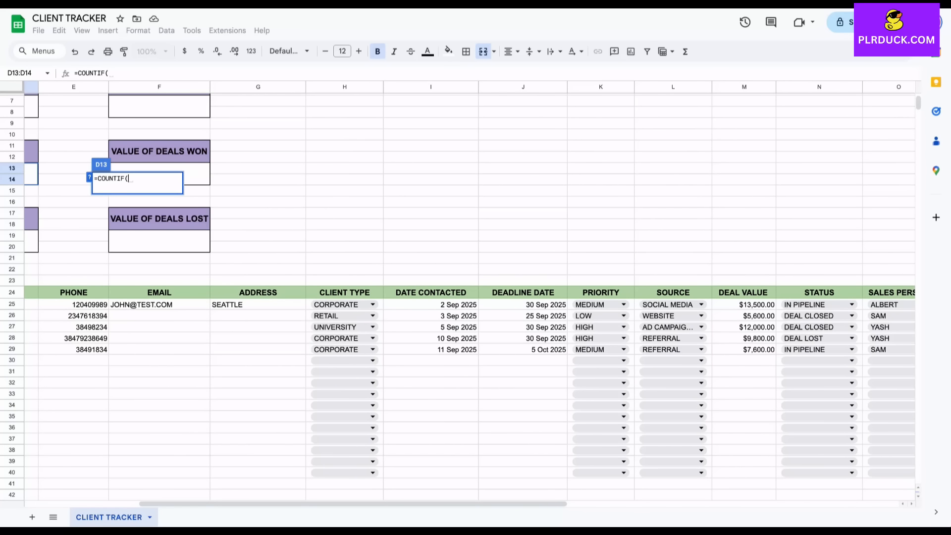
left_click_drag(819, 304, 820, 472)
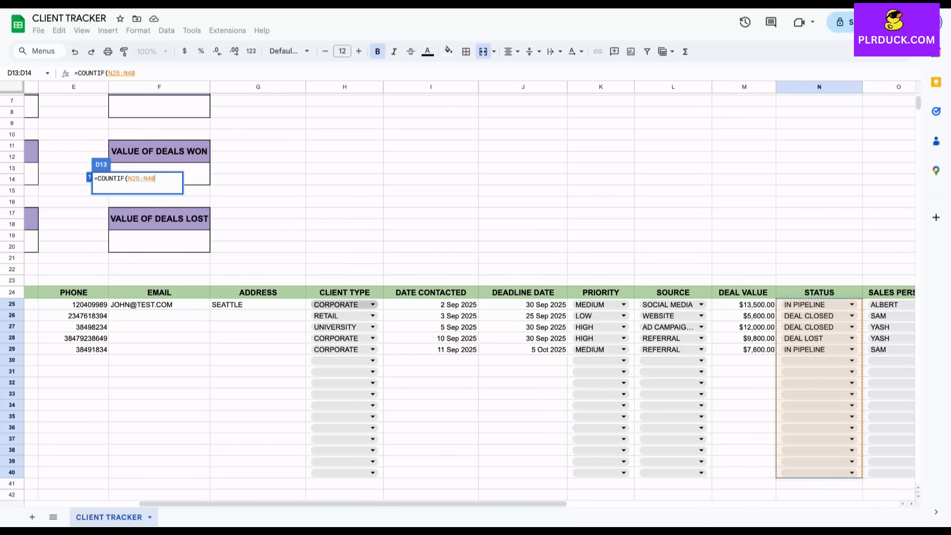
type(",\"")
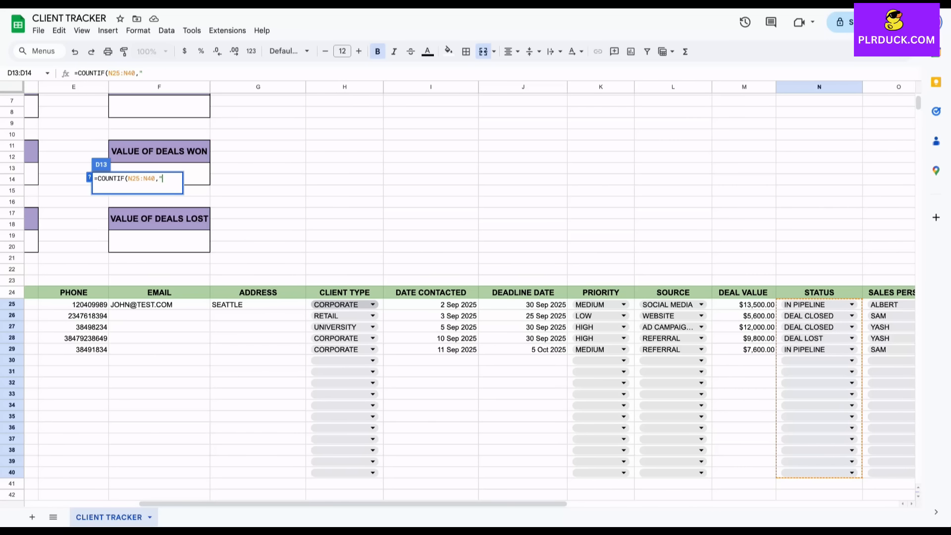
type("DEAL CLOSED")
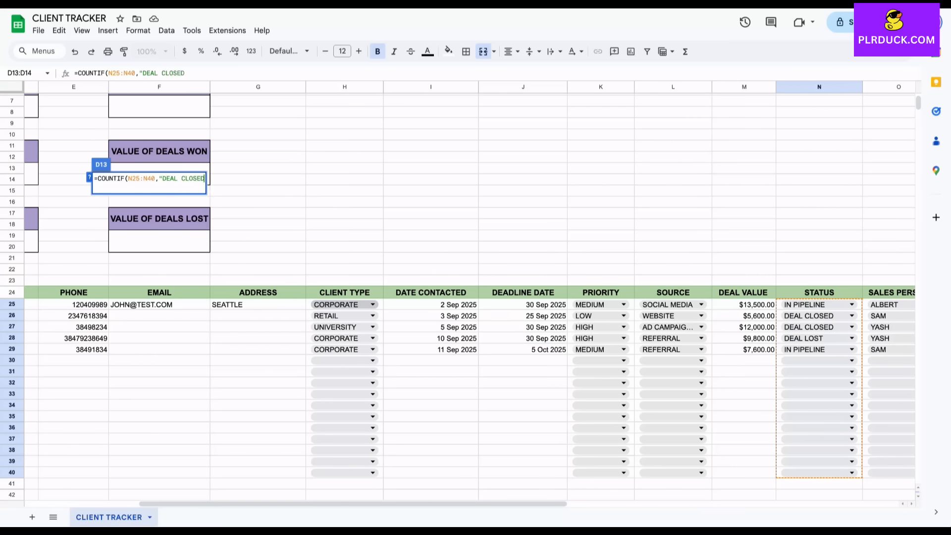
type("\")")
key("Return")
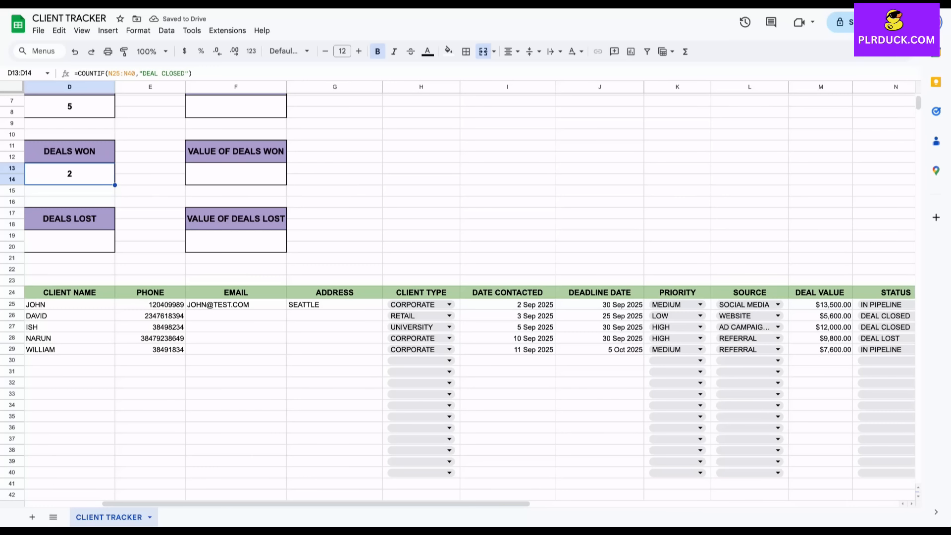
Enter =COUNTIF(N25:N40,"DEAL LOST") in D19 under DEALS LOST, giving 1
left_click(70, 241)
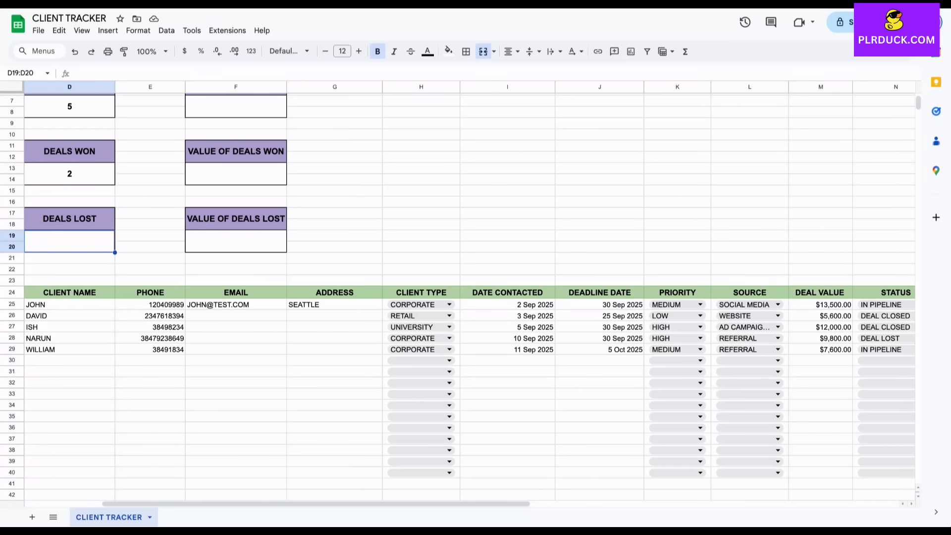
scroll(458, 278, "left", 2)
type("=")
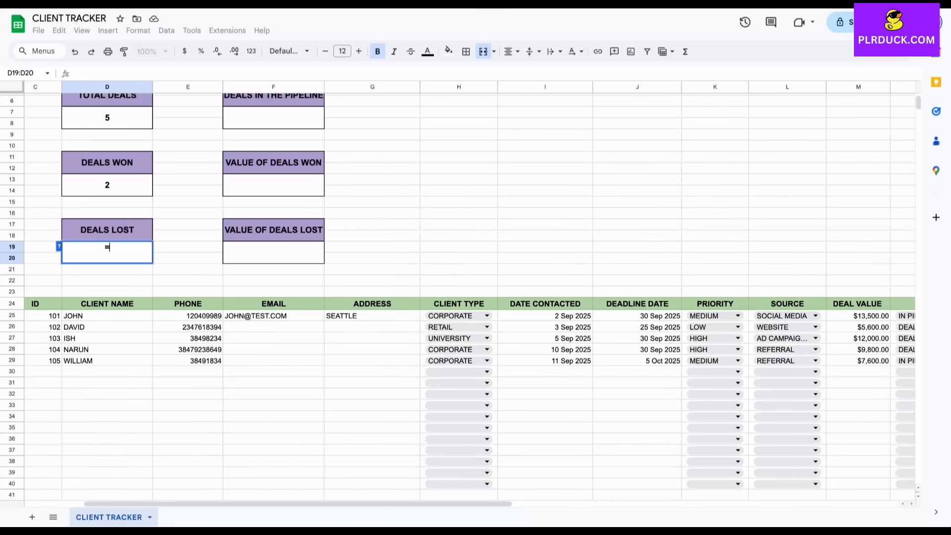
type("COUNTI")
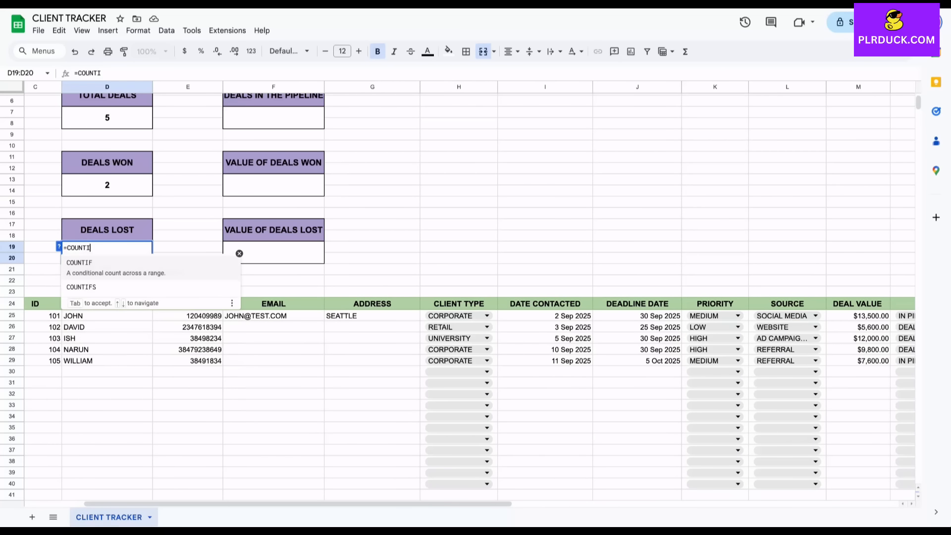
type("F(")
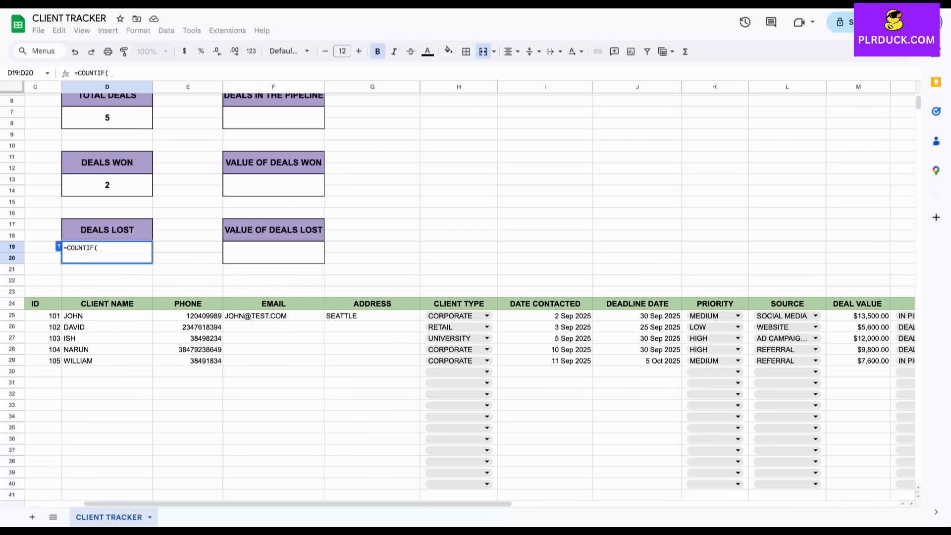
scroll(458, 292, "right", 5)
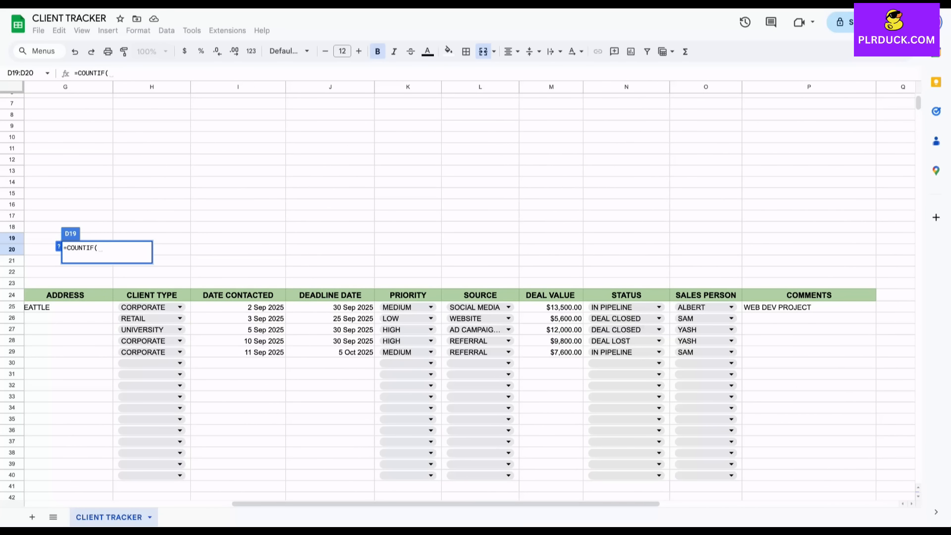
left_click_drag(626, 307, 626, 475)
type(",\"D")
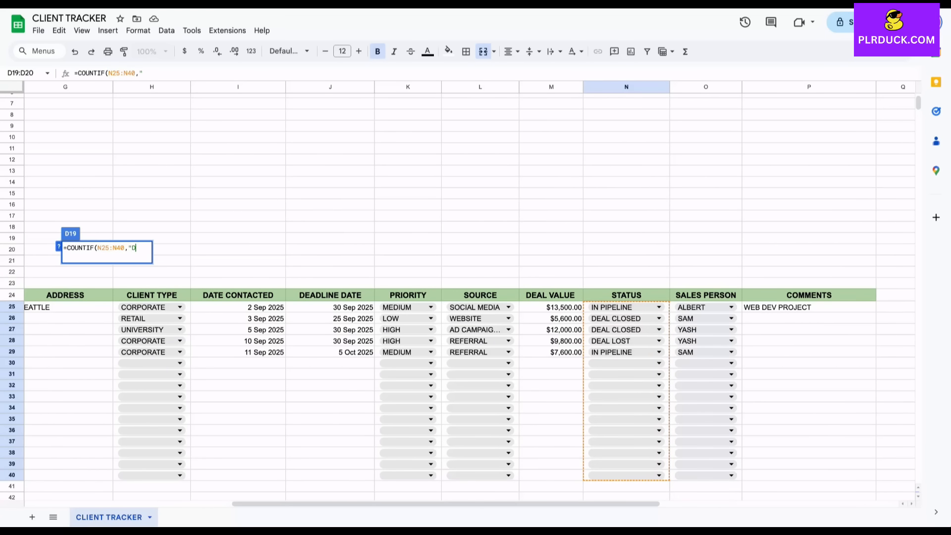
type("EAL LOST\"")
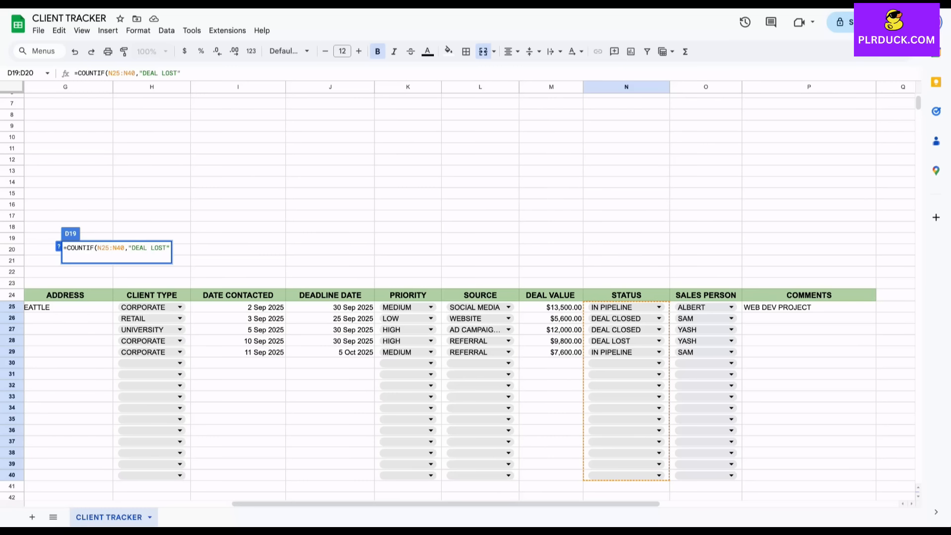
key("Return")
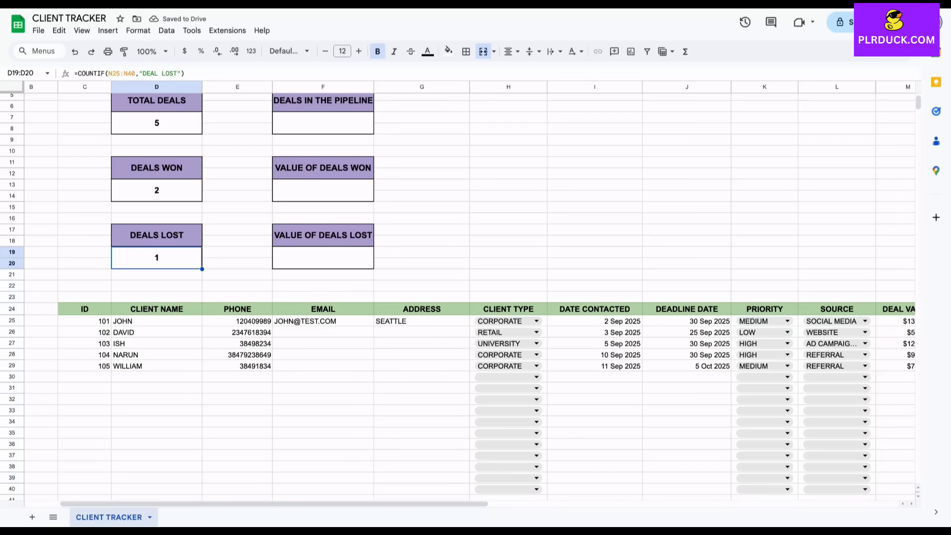
scroll(471, 293, "up", 1)
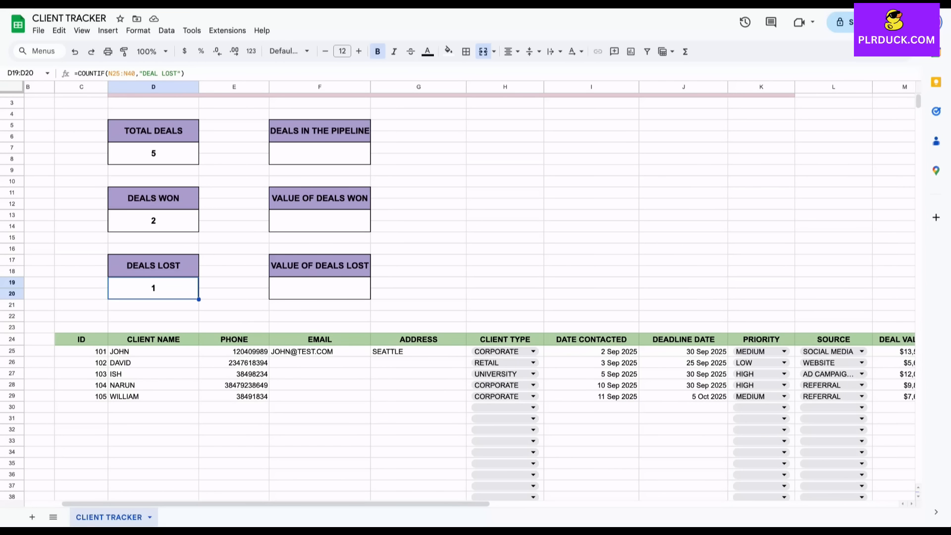
Enter =COUNTIF(N25:N40,"IN PIPELINE") in F7 under DEALS IN THE PIPELINE, giving 2
left_click(319, 153)
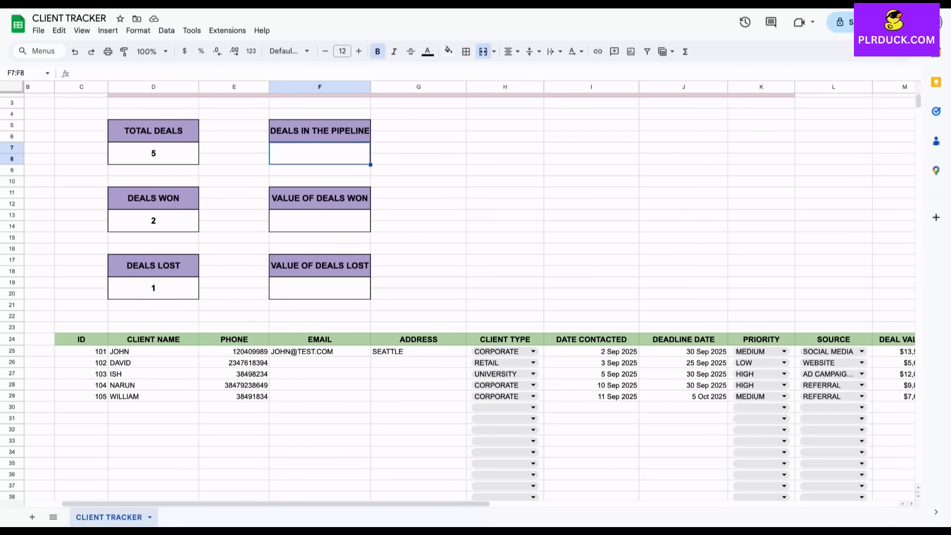
type("=")
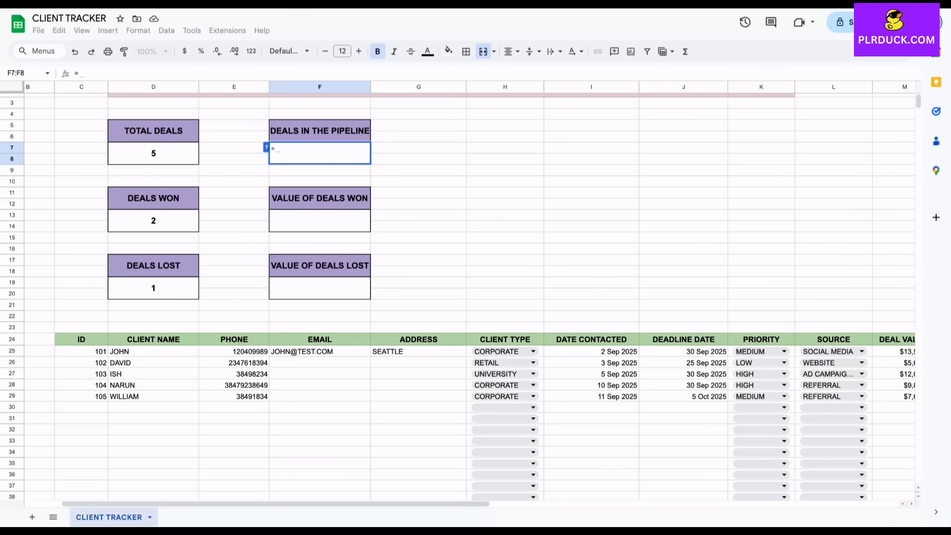
scroll(470, 292, "up", 1)
scroll(470, 292, "down", 1)
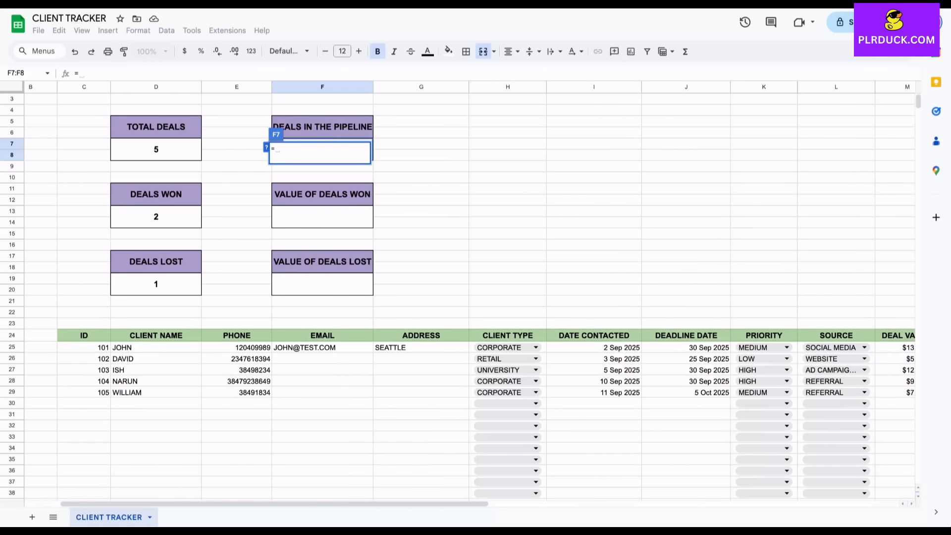
type("COUN")
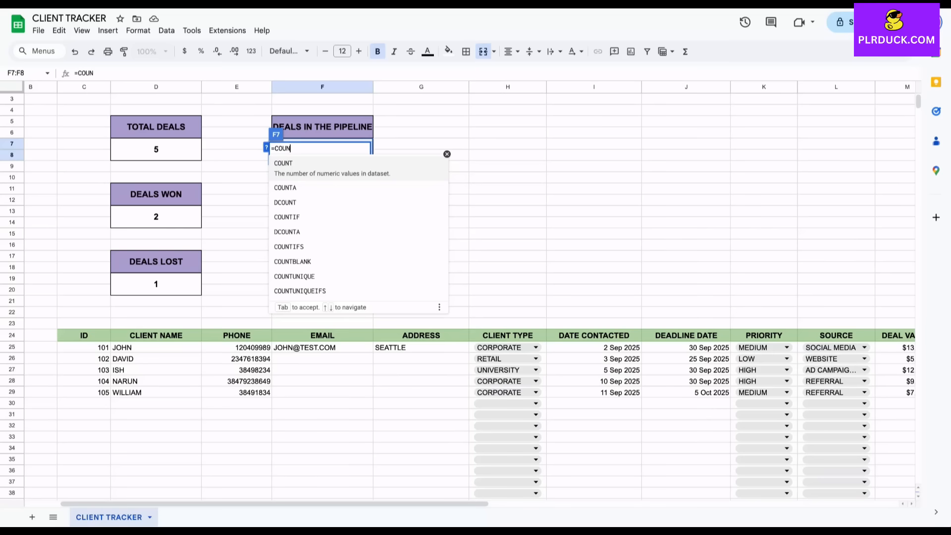
type("TIF(")
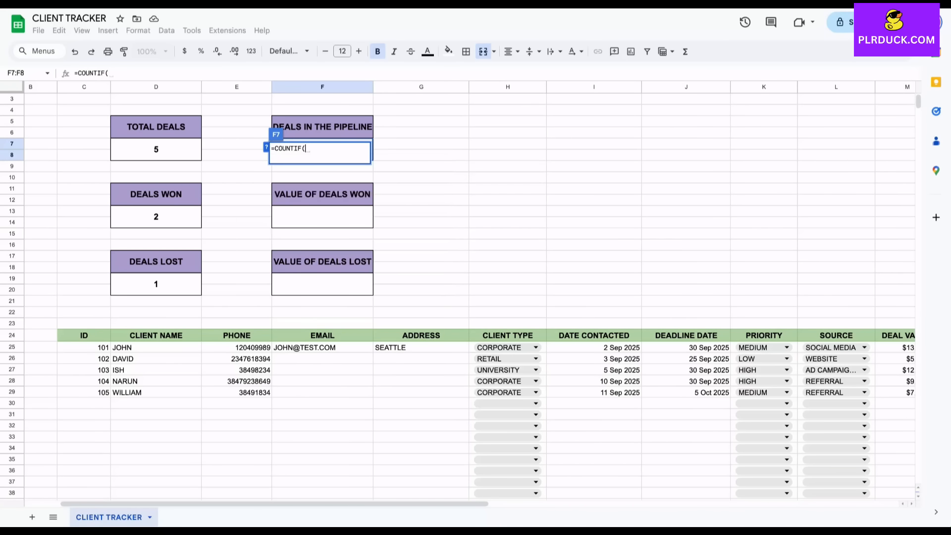
scroll(470, 292, "right", 4)
scroll(471, 292, "down", 2)
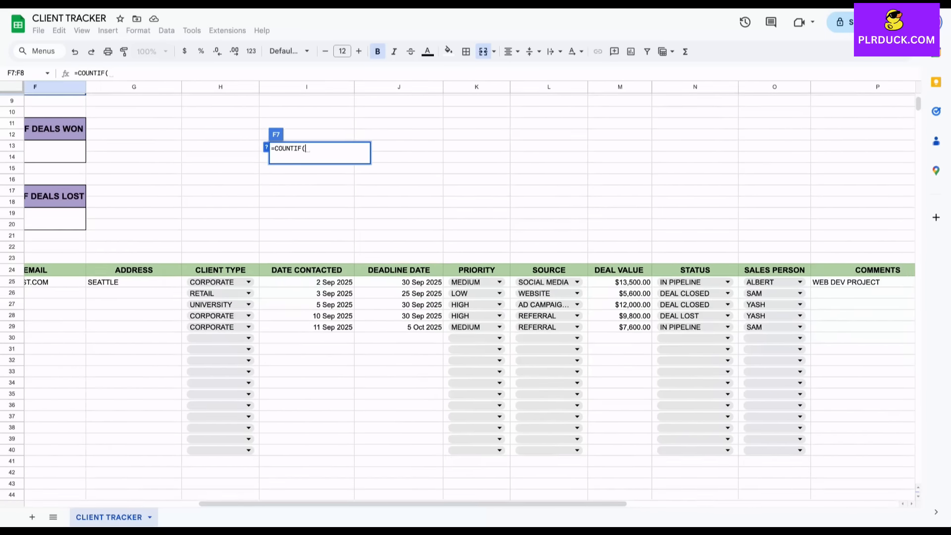
left_click_drag(695, 283, 695, 451)
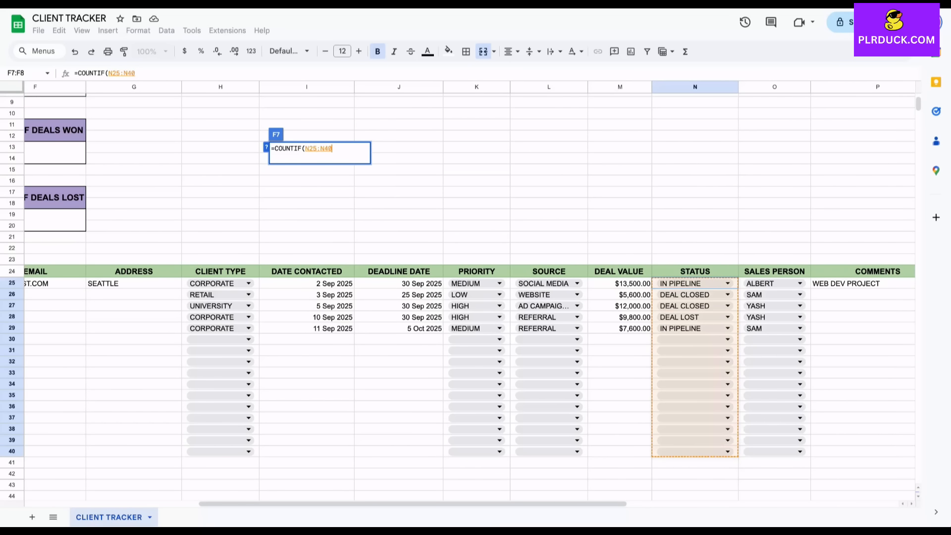
type(",\"IN PIP")
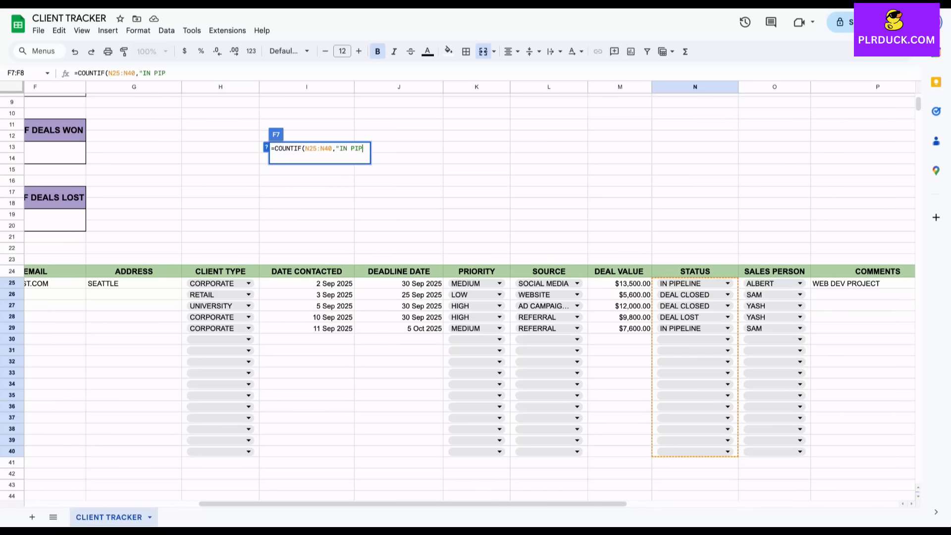
type("ELINE\")")
key("Return")
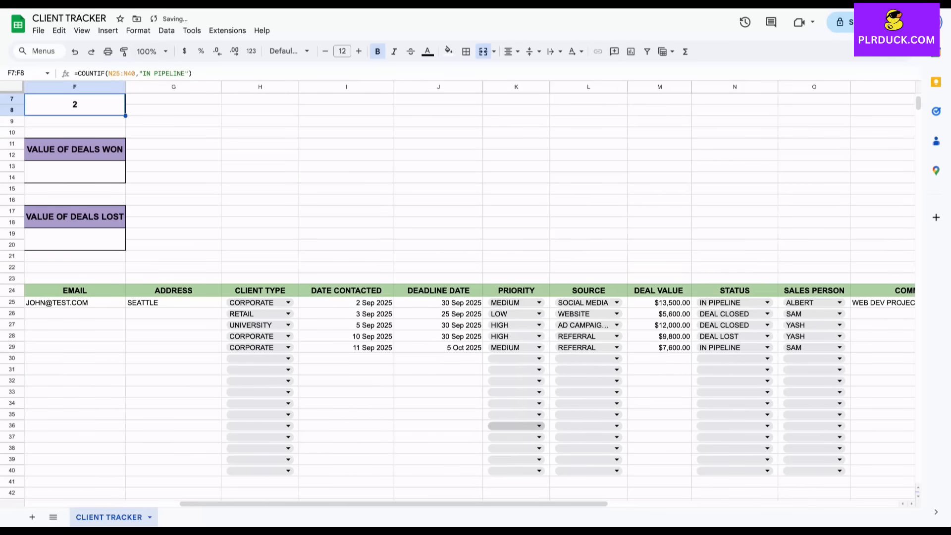
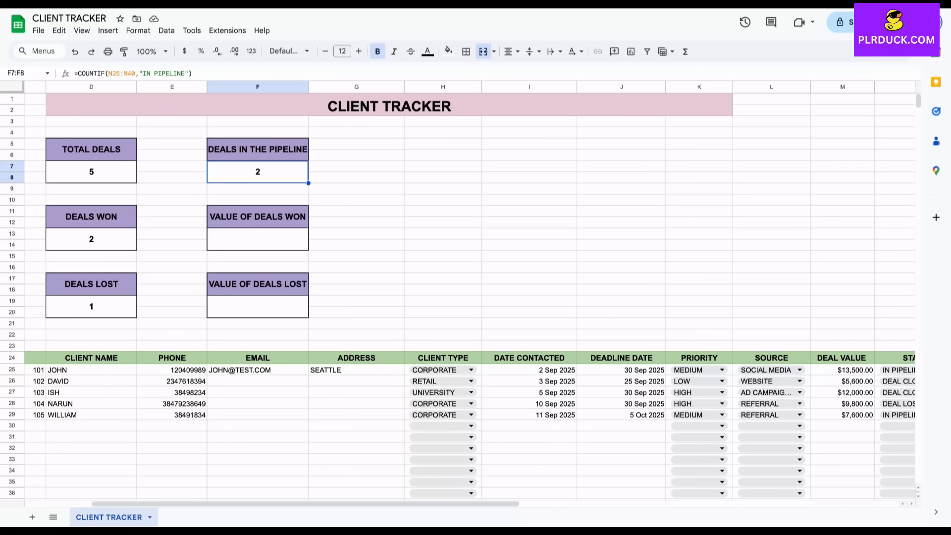
Draft =SUMIF(N25:N40,"DEAL CLOSED", in F13 under VALUE OF DEALS WON
left_click(258, 239)
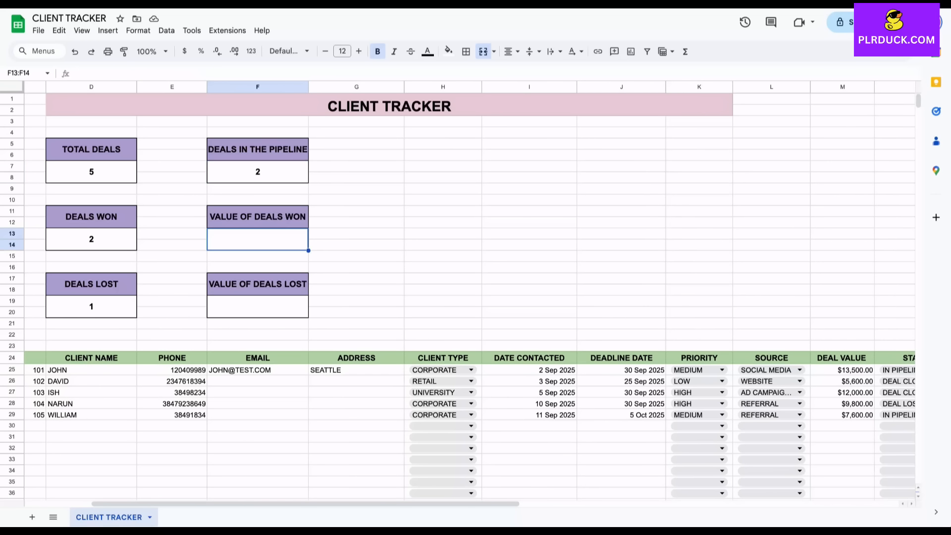
type("=SUM")
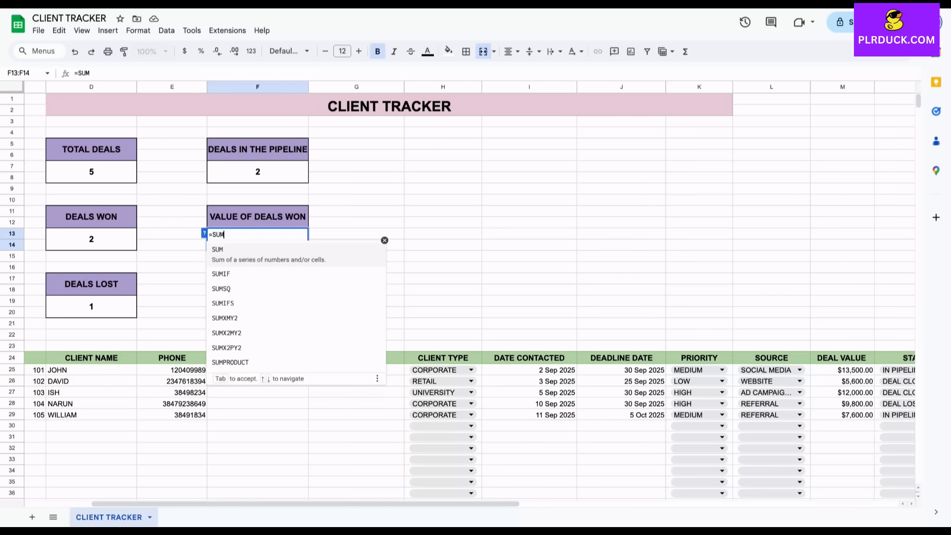
type("IF")
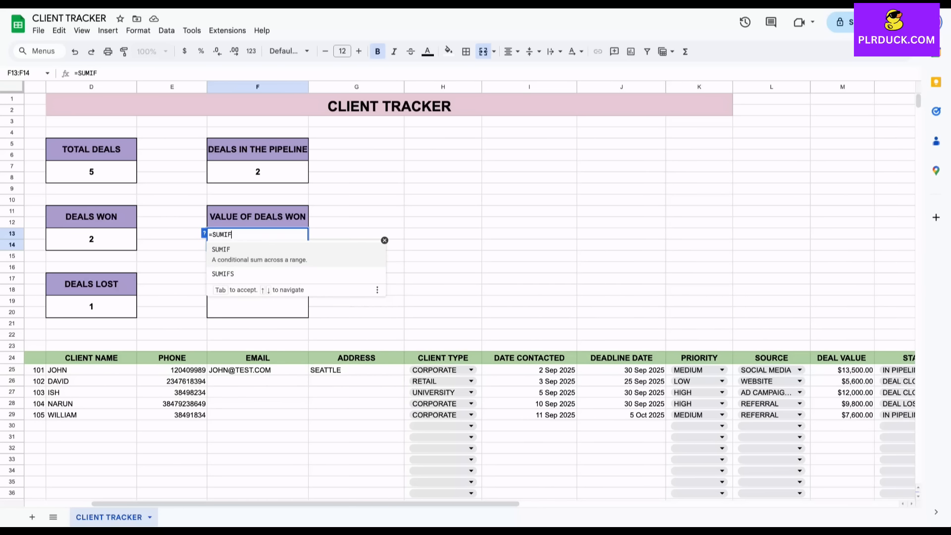
type("(")
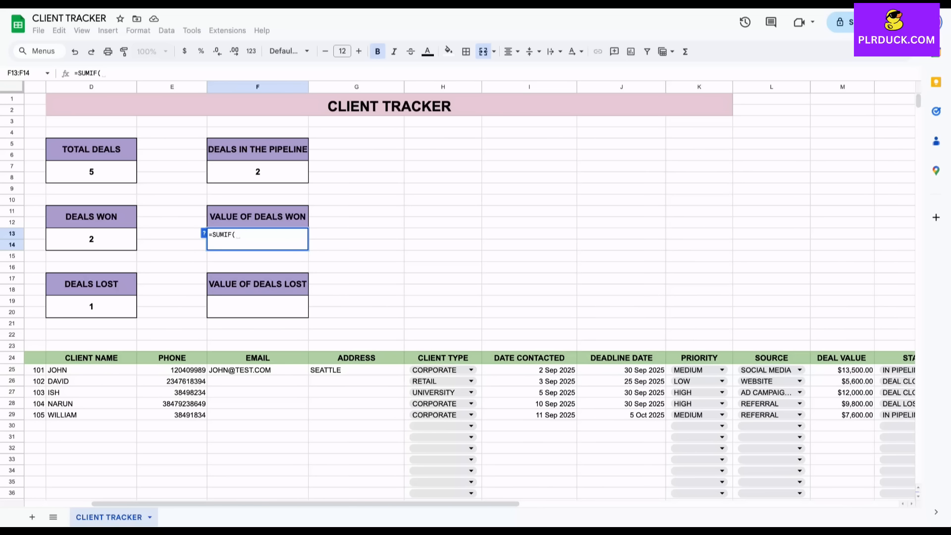
scroll(458, 293, "down", 3)
scroll(458, 294, "right", 3)
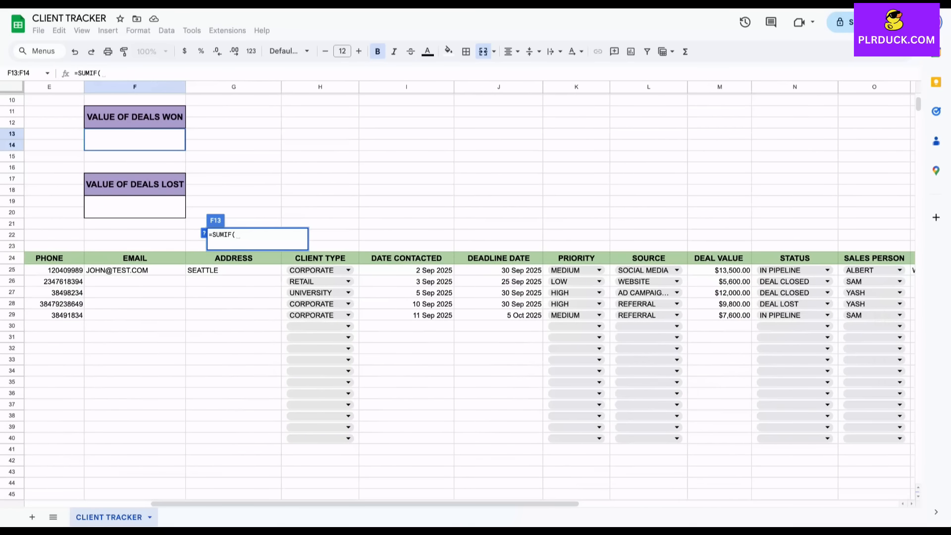
left_click_drag(795, 270, 794, 438)
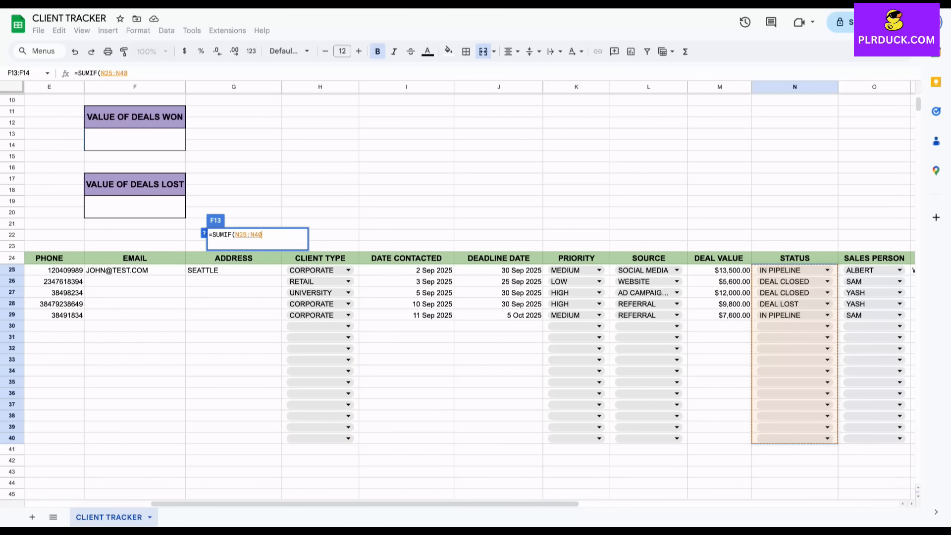
type(",\"")
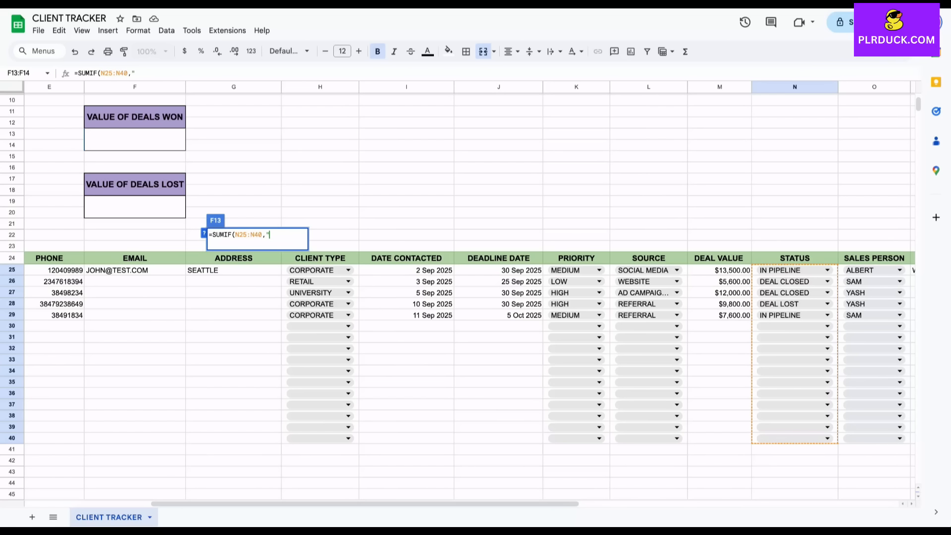
type("DEAL CLOSED\",")
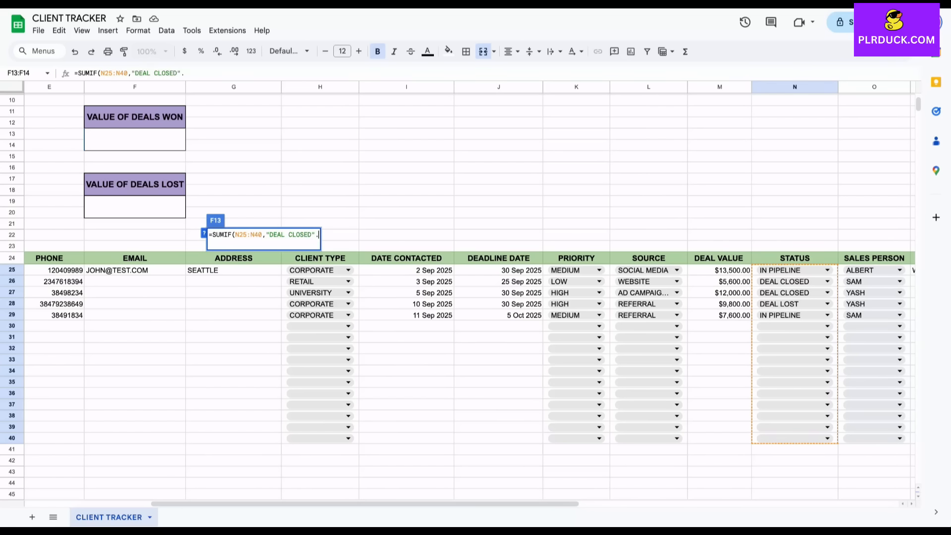
key("Return")
left_click_drag(719, 270, 719, 438)
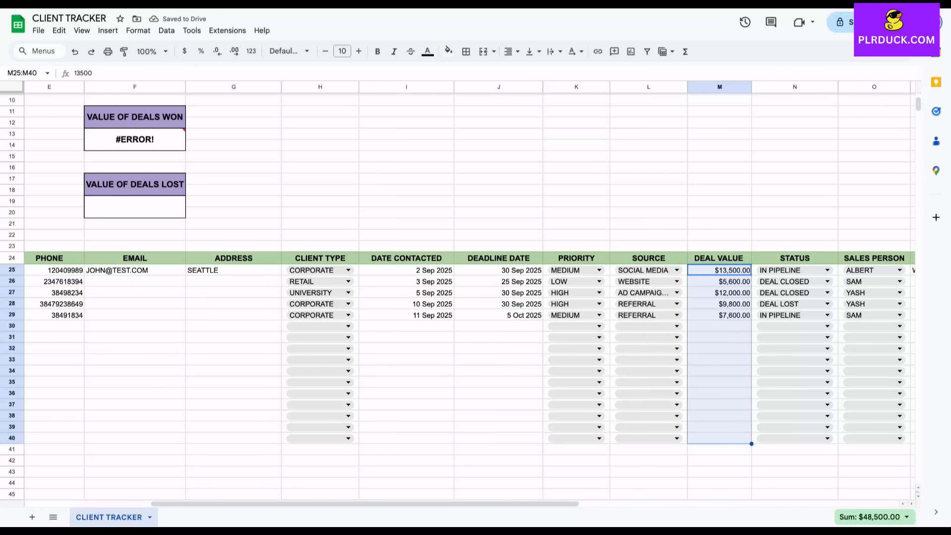
Correct F13 to =SUMIF(N25:N40,"DEAL CLOSED",M25:M40) and format it as currency, $17,600.00
triple_click(157, 137)
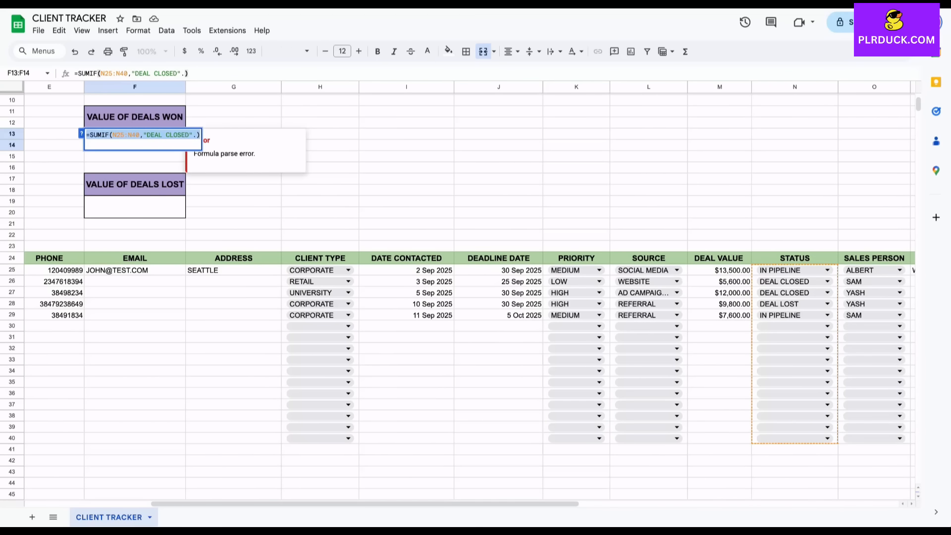
left_click(196, 135)
key("BackSpace")
type(",")
left_click_drag(719, 270, 719, 438)
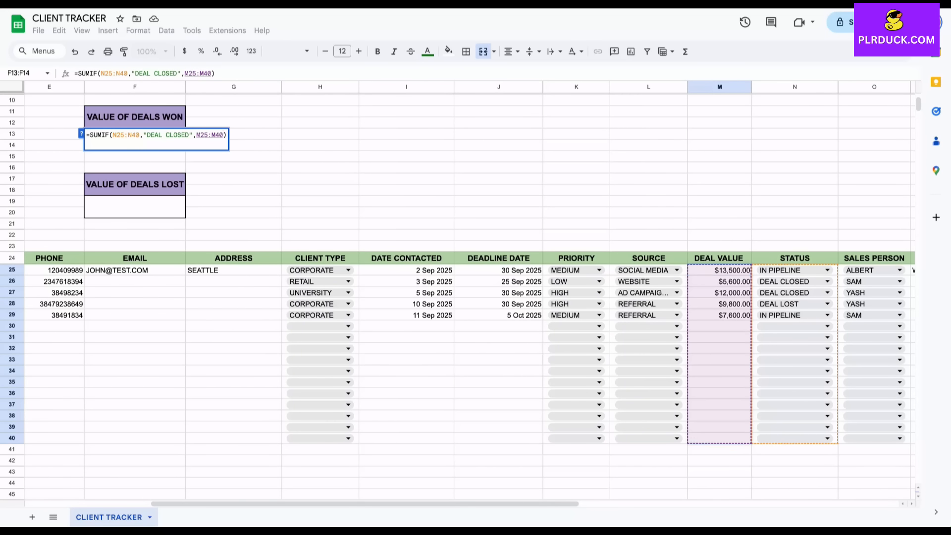
type(")")
key("BackSpace")
key("Return")
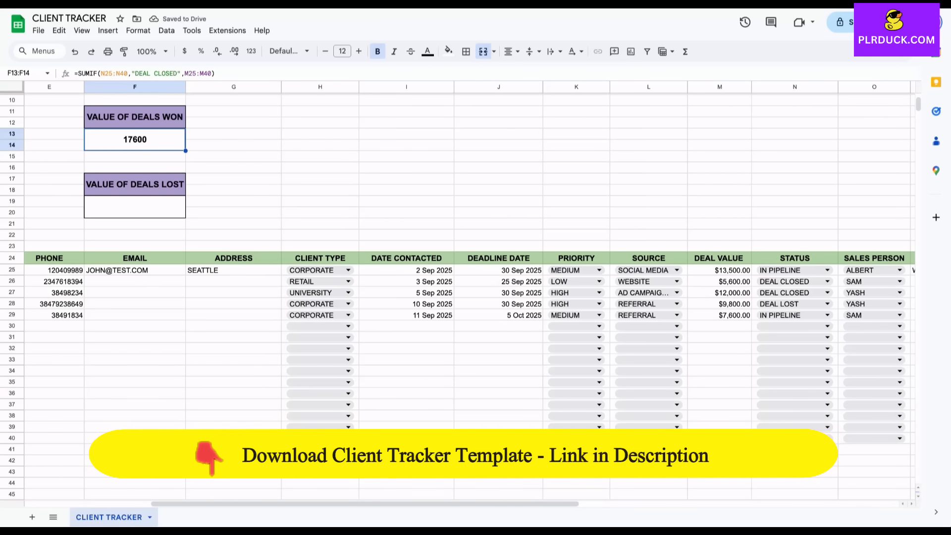
left_click(184, 51)
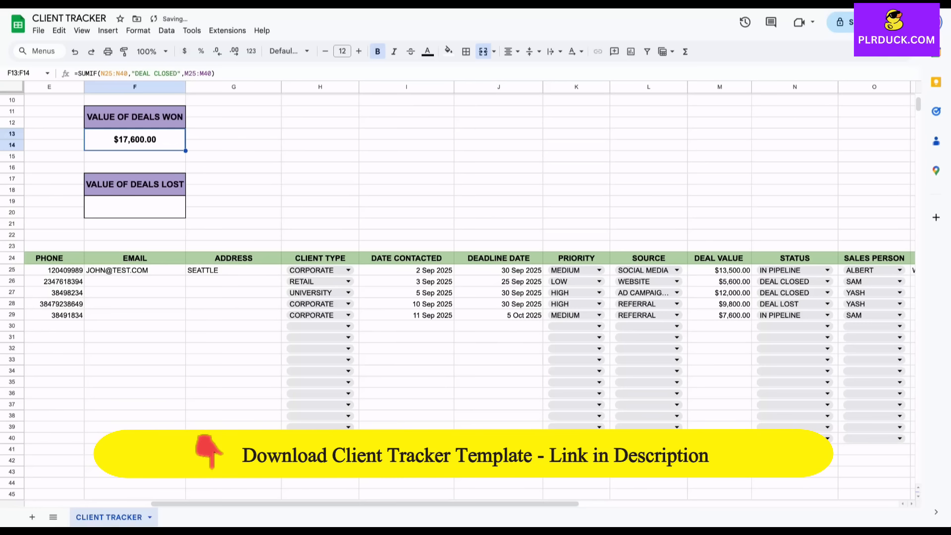
left_click(135, 206)
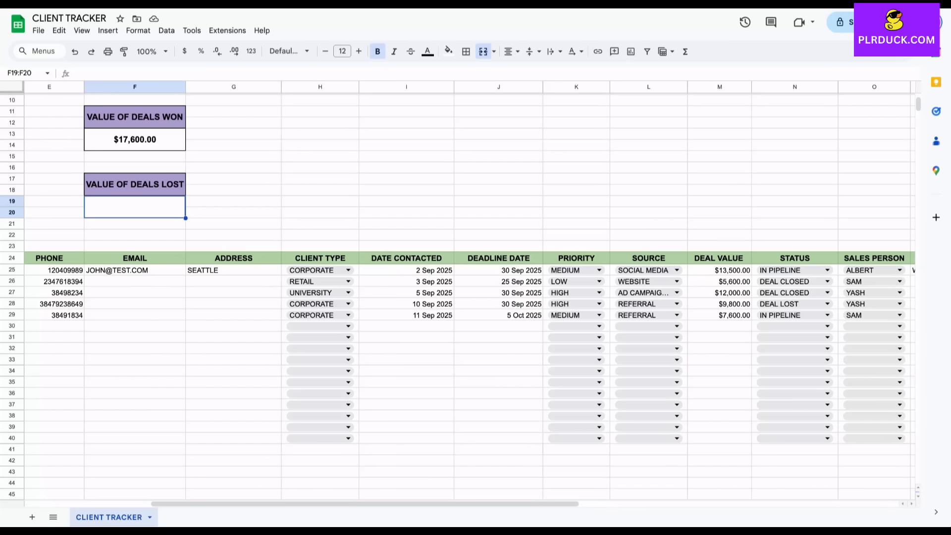
Enter =SUMIF(N25:N40,"DEAL LOST",M25:M40) in F19 and format it as currency, $9,800.00
type("=SUMIF")
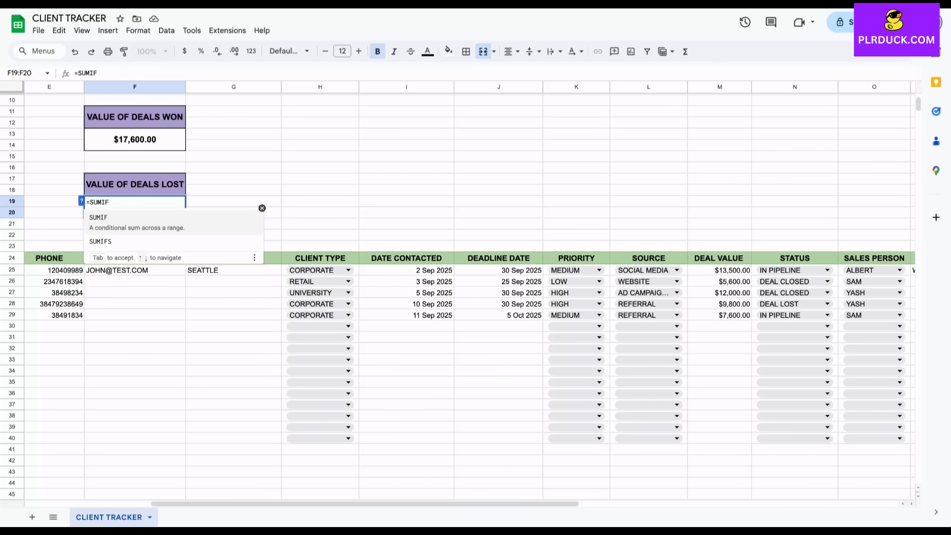
type("(")
left_click_drag(793, 269, 792, 438)
type(",")
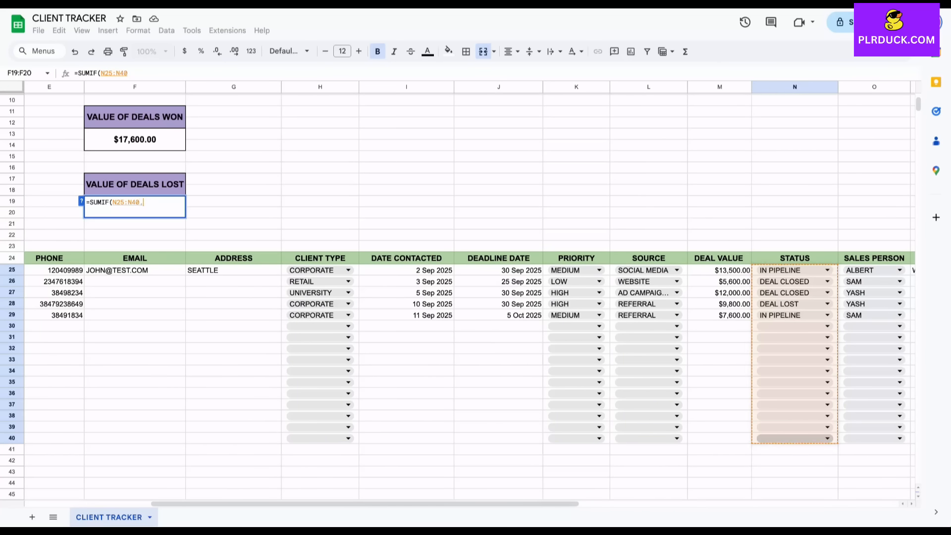
type("\"")
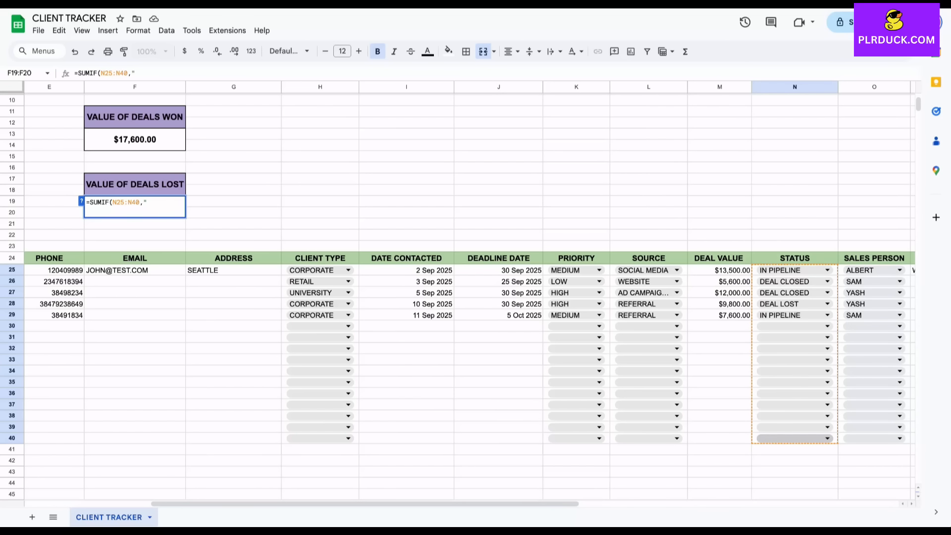
type("DEAL LOST\",")
left_click_drag(720, 270, 719, 438)
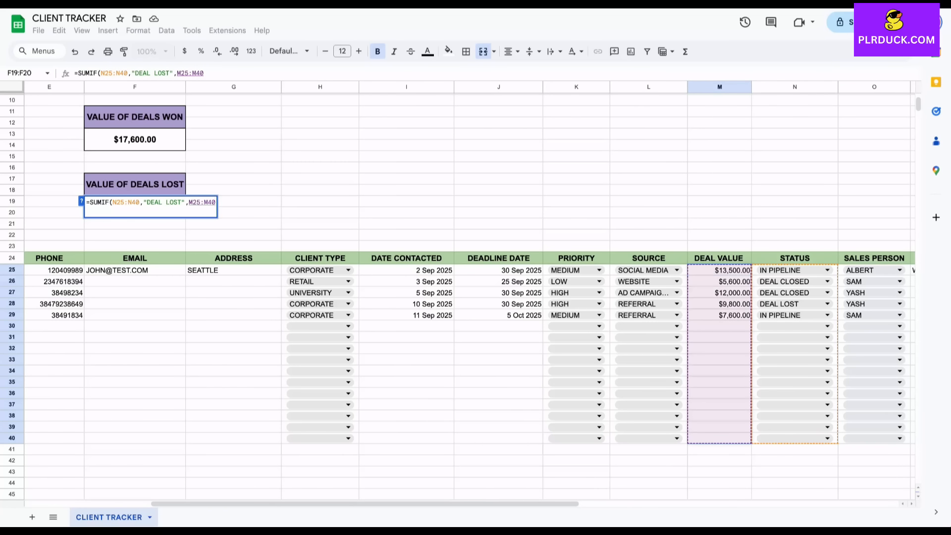
type(")")
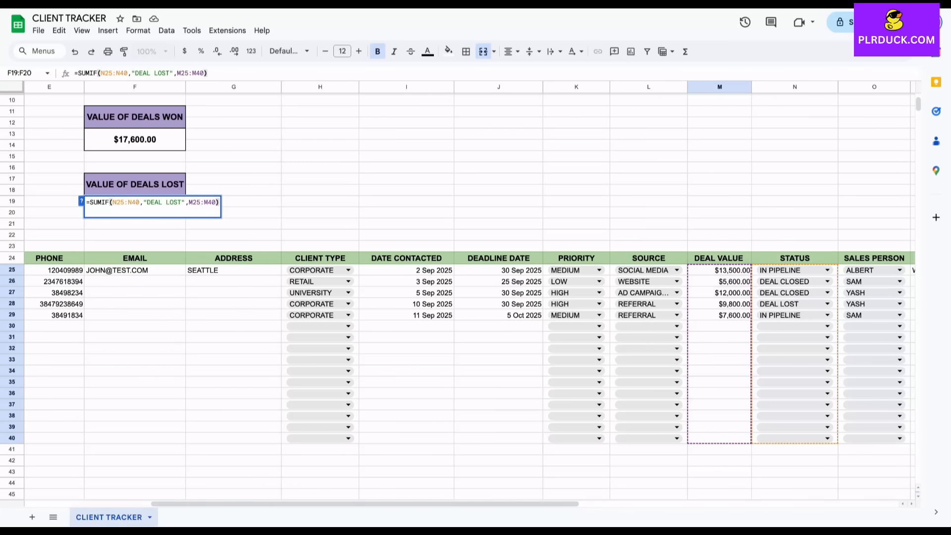
key("Return")
left_click(184, 51)
Scroll past the COMMENTS column to the blank cells right of the tracker table
scroll(469, 297, "left", 1)
scroll(470, 297, "up", 1)
scroll(470, 297, "up", 2)
scroll(469, 298, "left", 1)
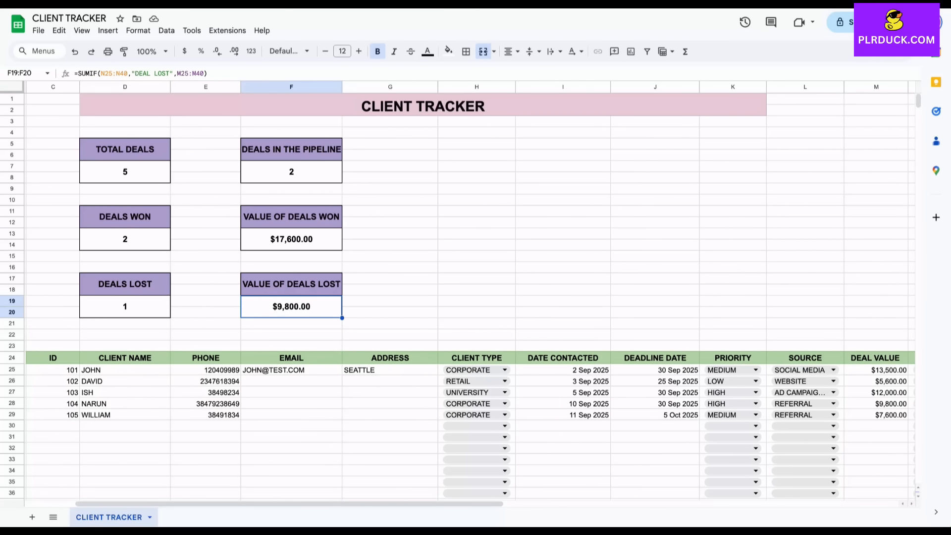
left_click(390, 268)
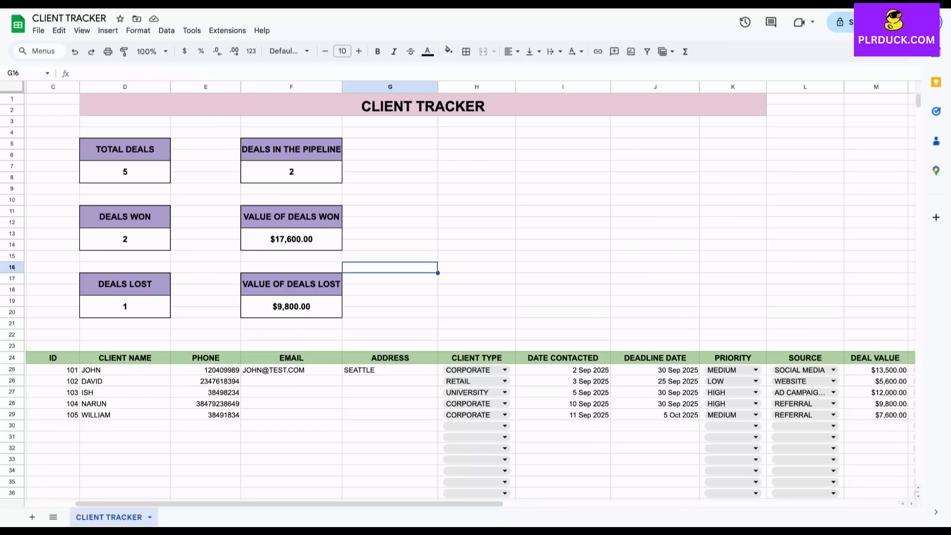
scroll(469, 297, "down", 3)
scroll(470, 298, "right", 2)
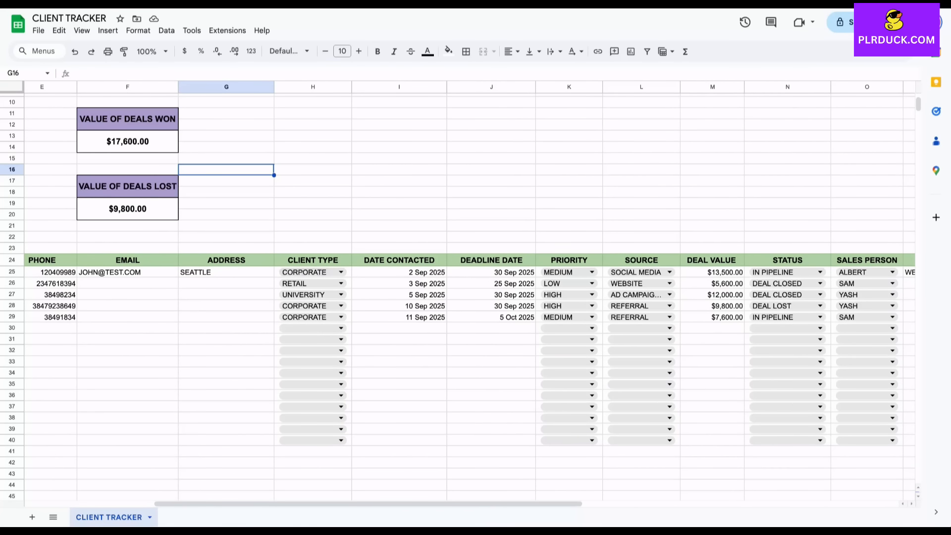
scroll(458, 292, "right", 8)
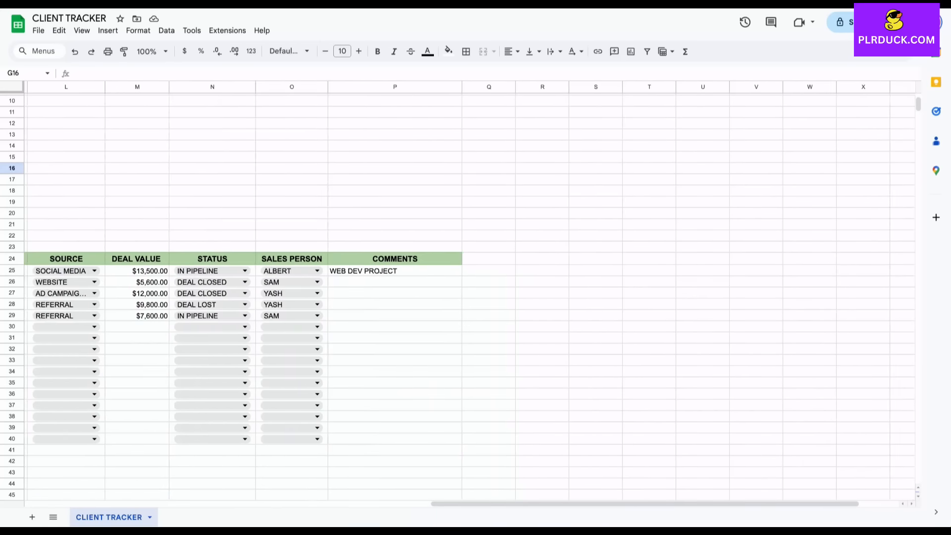
List CORPORATE, RETAIL and UNIVERSITY down column U starting at U26
left_click(672, 281)
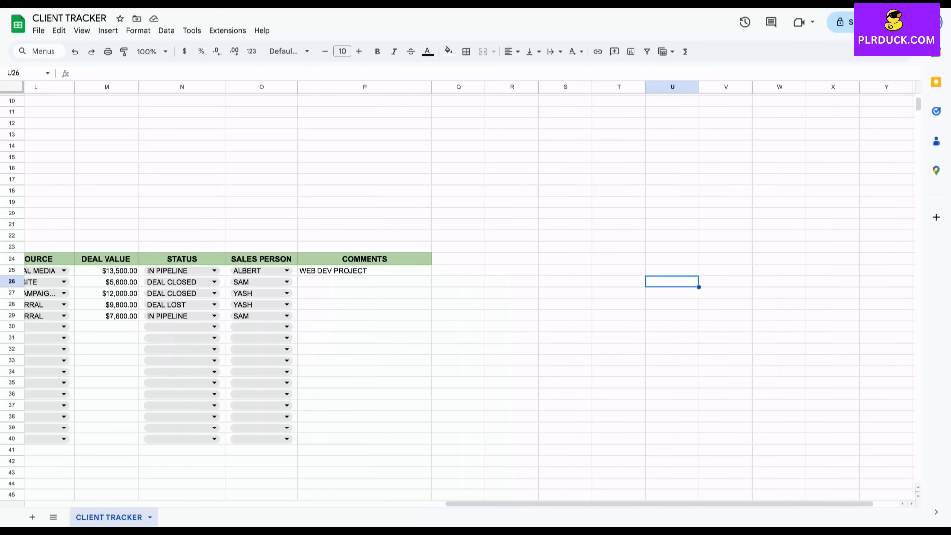
type("CORPORATE")
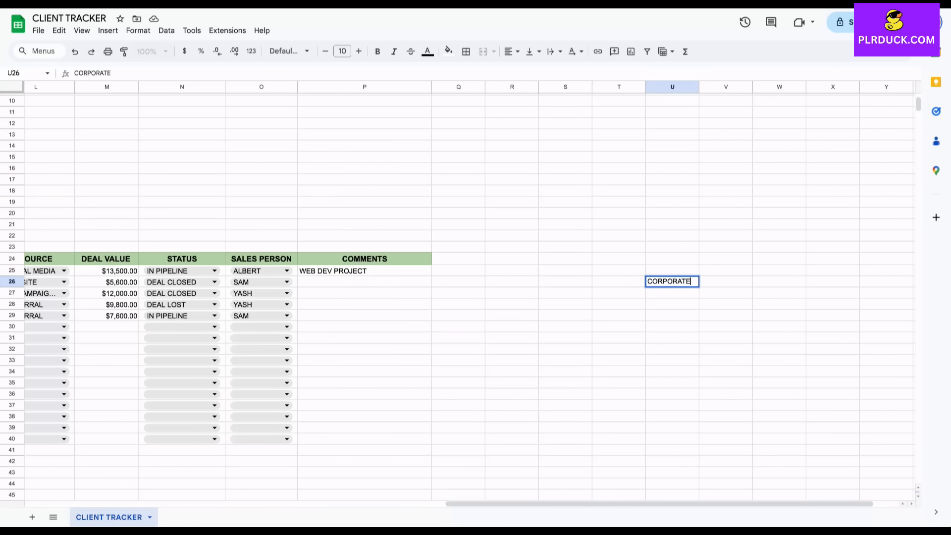
key("Return")
type("RETAIL")
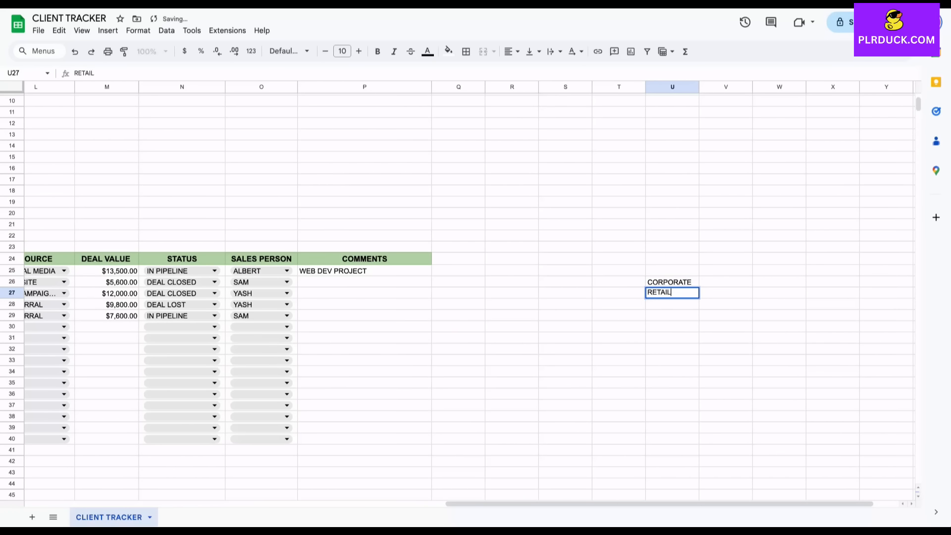
key("Return")
type("UNIVERSITY")
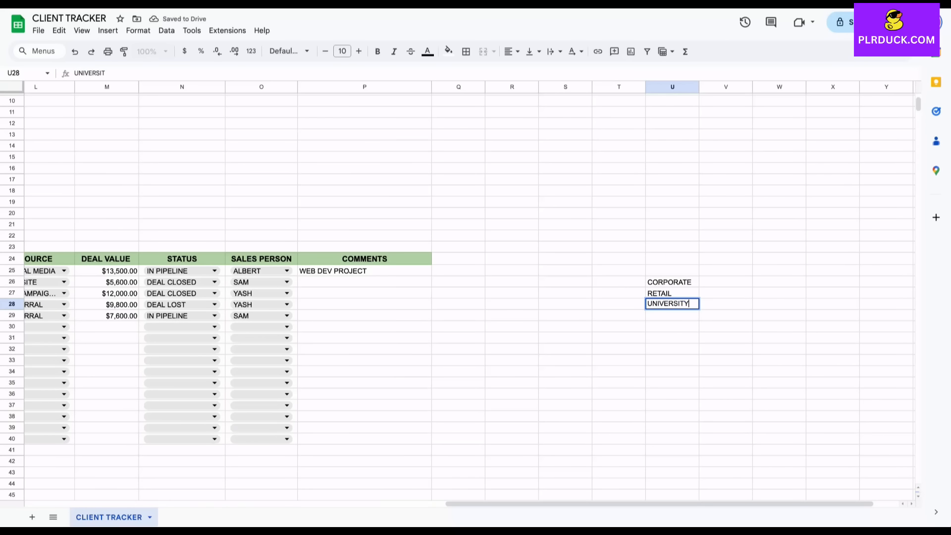
Enter a COUNTIF in V26 counting CORPORATE in the Client Type column H25:H40
left_click(725, 282)
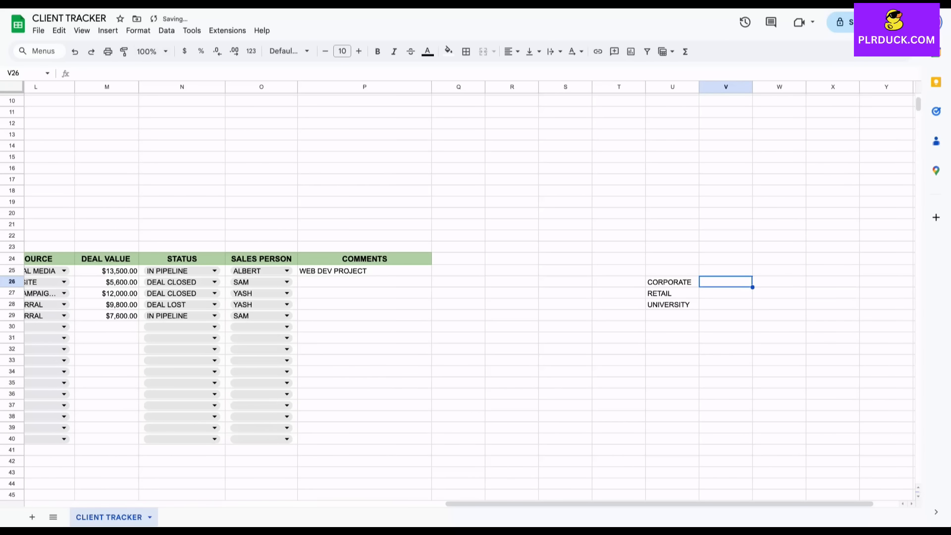
type("=C")
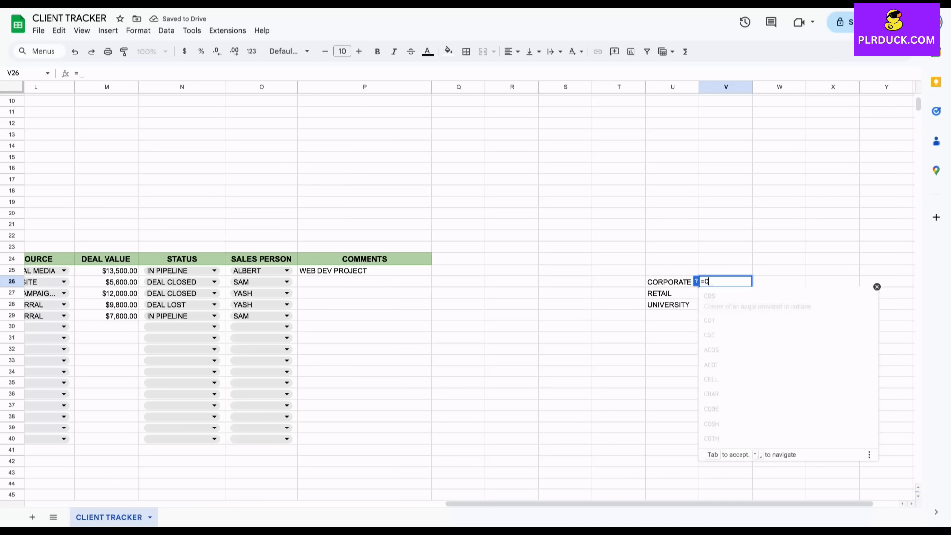
type("OUNTIF")
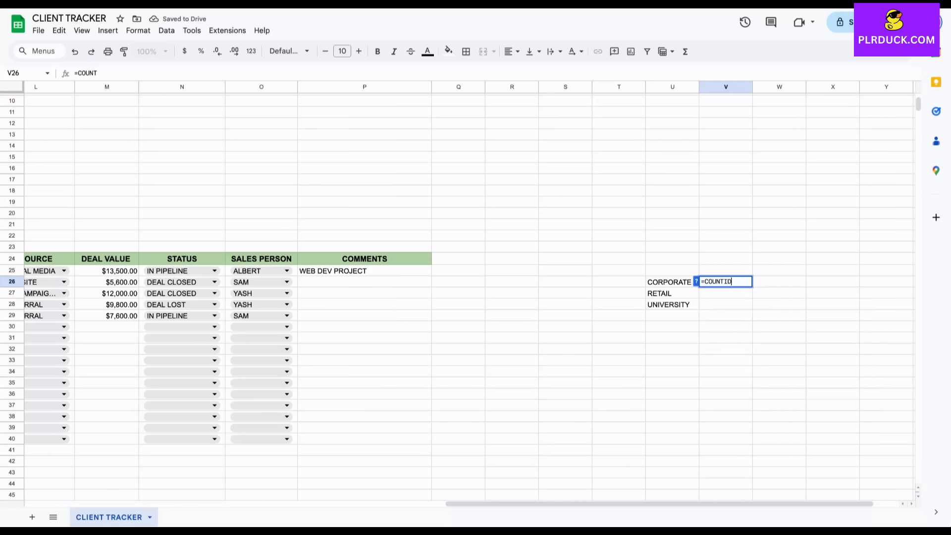
type("(")
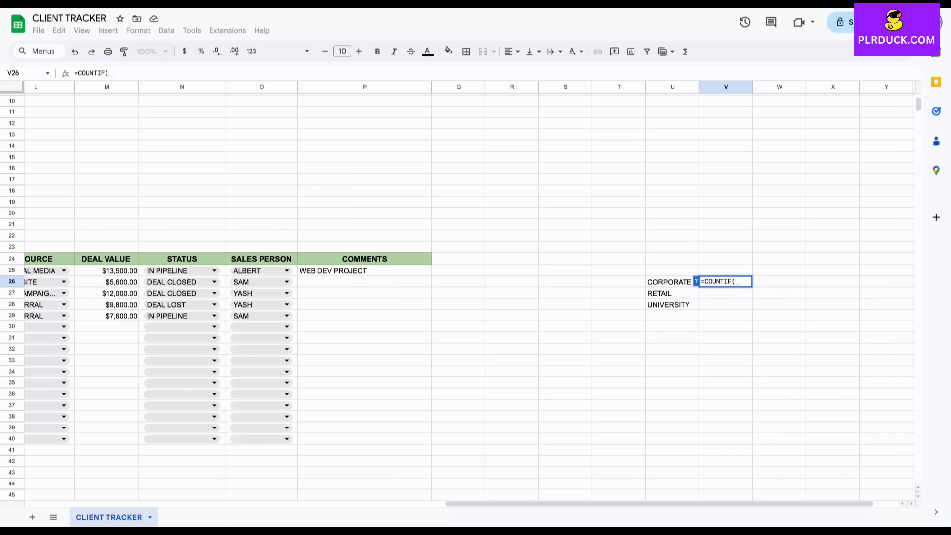
scroll(471, 298, "left", 5)
scroll(470, 298, "left", 3)
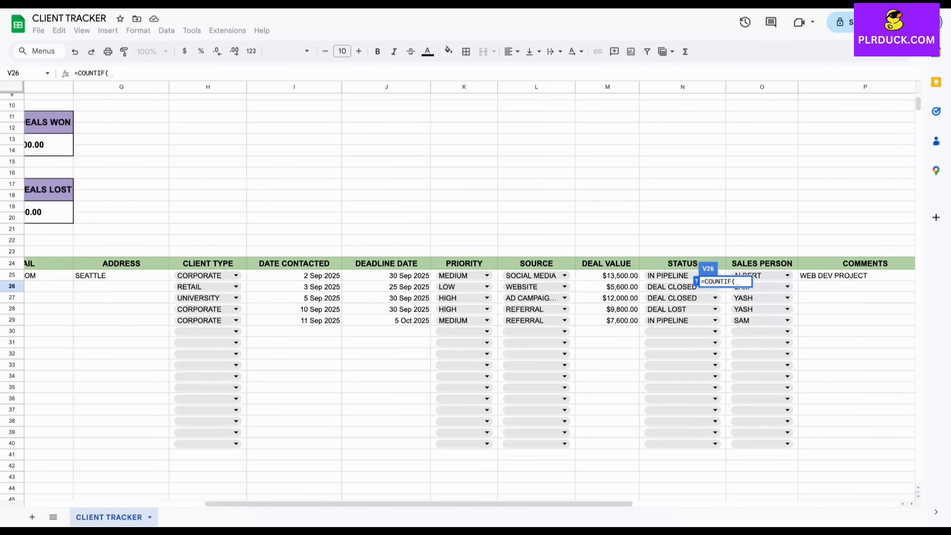
left_click_drag(208, 275, 208, 443)
type(",")
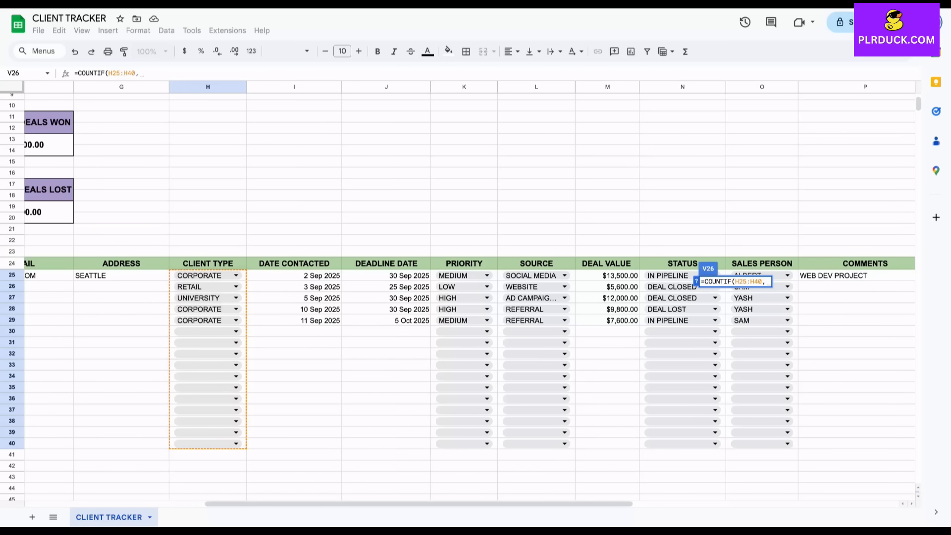
scroll(470, 297, "right", 11)
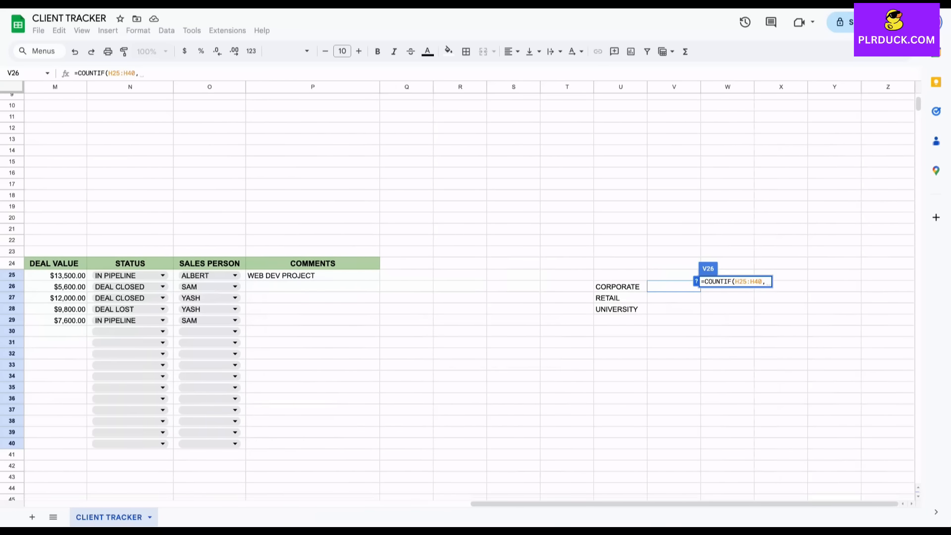
left_click(620, 287)
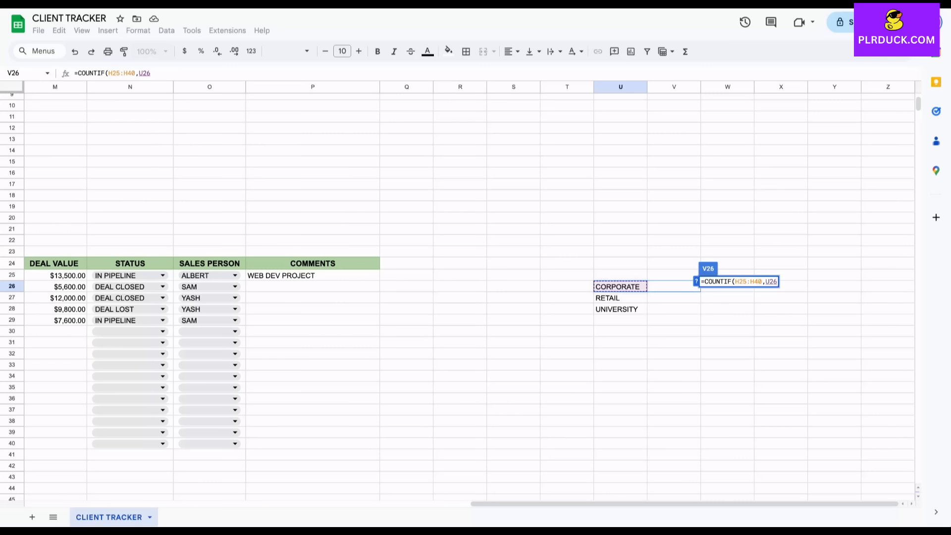
type(")")
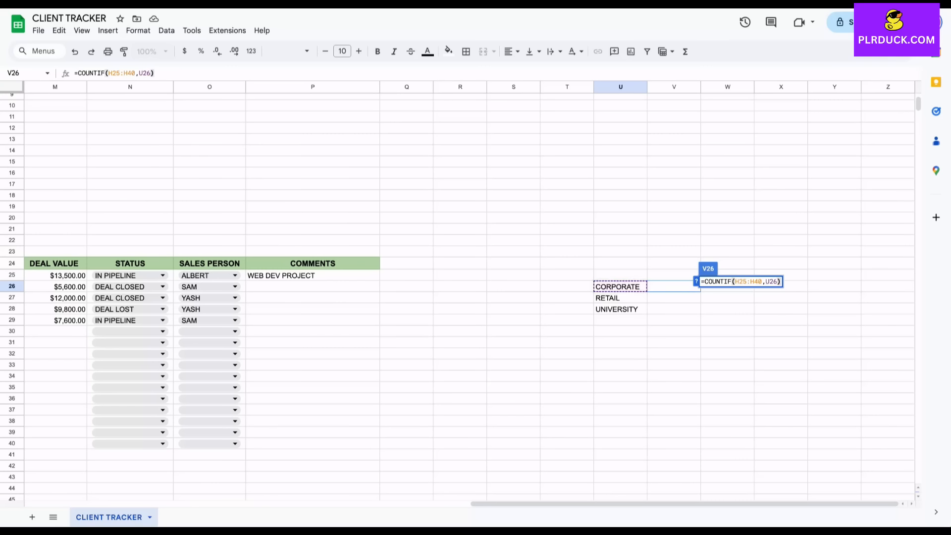
key("Return")
Lock the range as $H$25:$H$40 and fill the count down to V28, giving 3, 1, 1
left_click(673, 287)
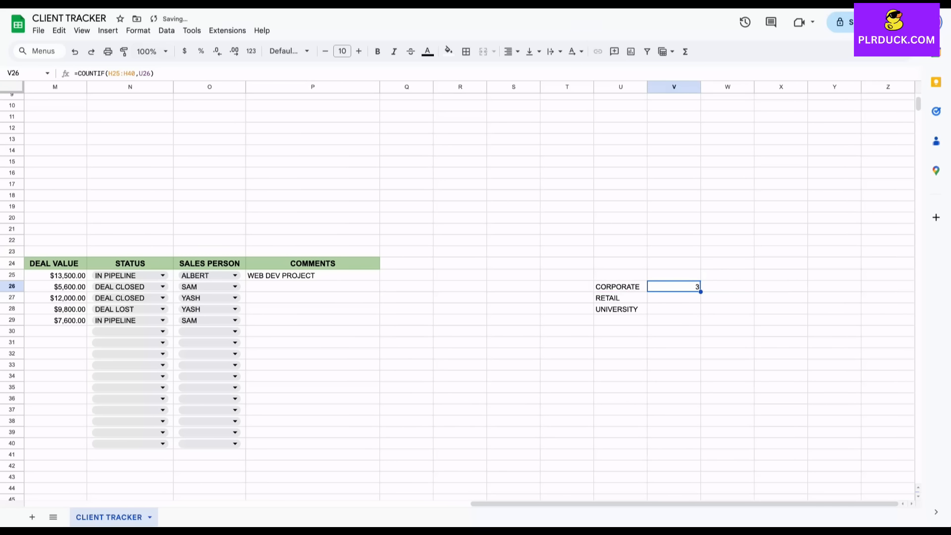
double_click(674, 287)
left_click(683, 286)
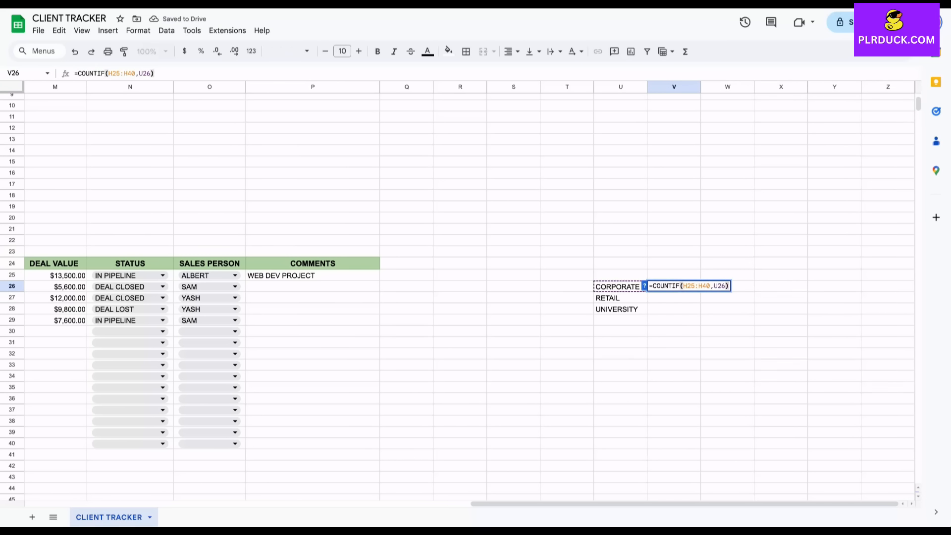
type("$")
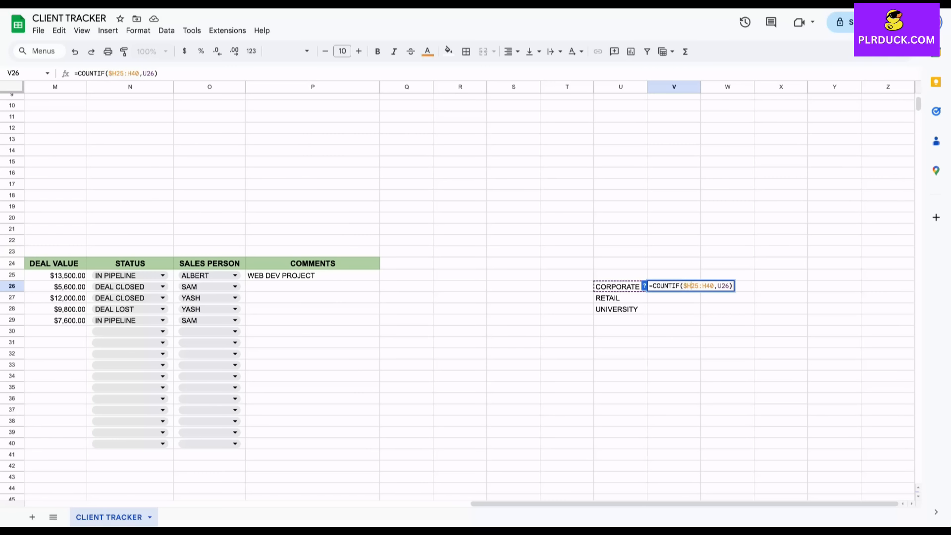
key("Right")
type("$H$")
key("Return")
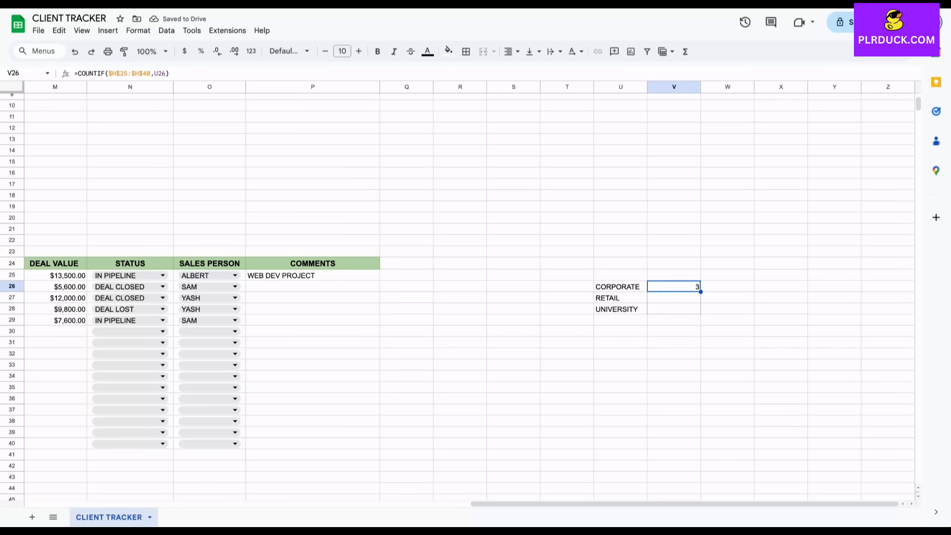
left_click_drag(700, 292, 700, 313)
left_click(674, 365)
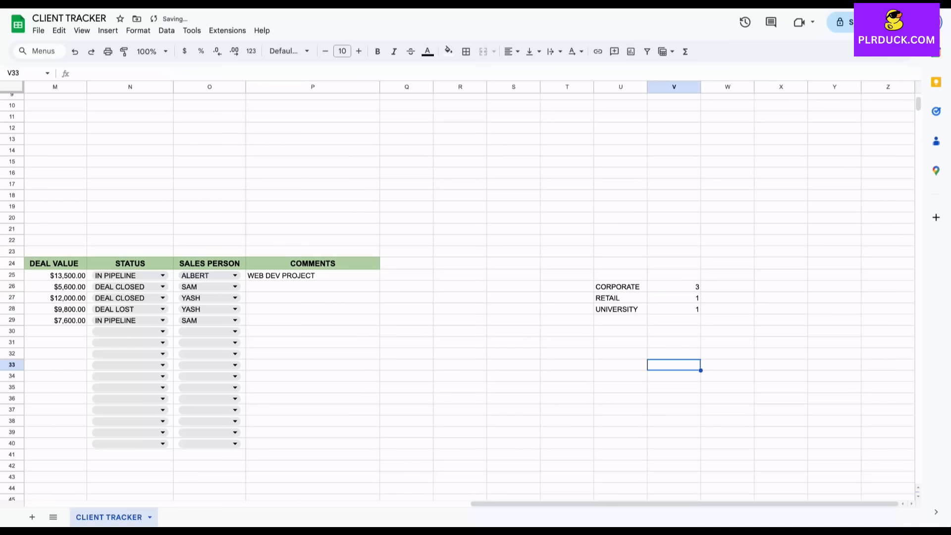
Insert a pie chart of U26:V28 and move it beside the KPI boxes
left_click_drag(621, 287, 679, 309)
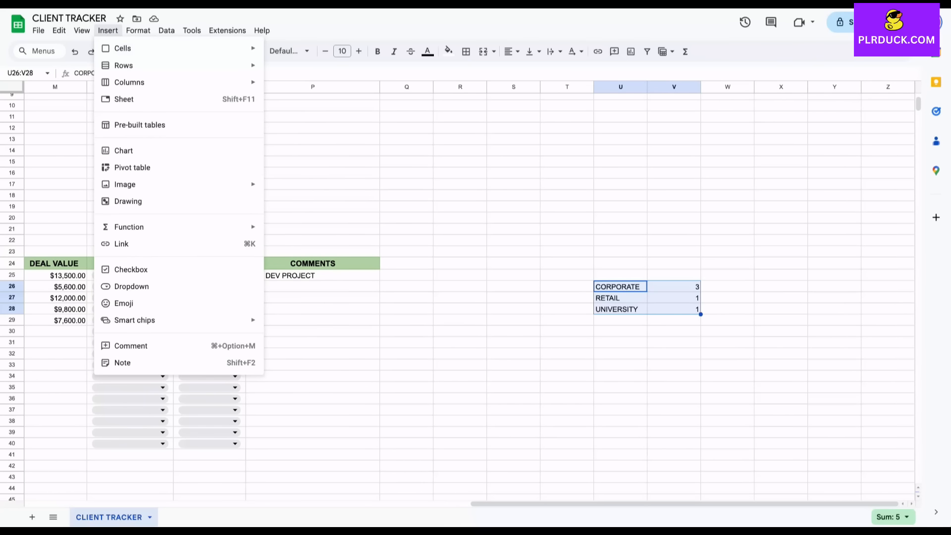
left_click(147, 154)
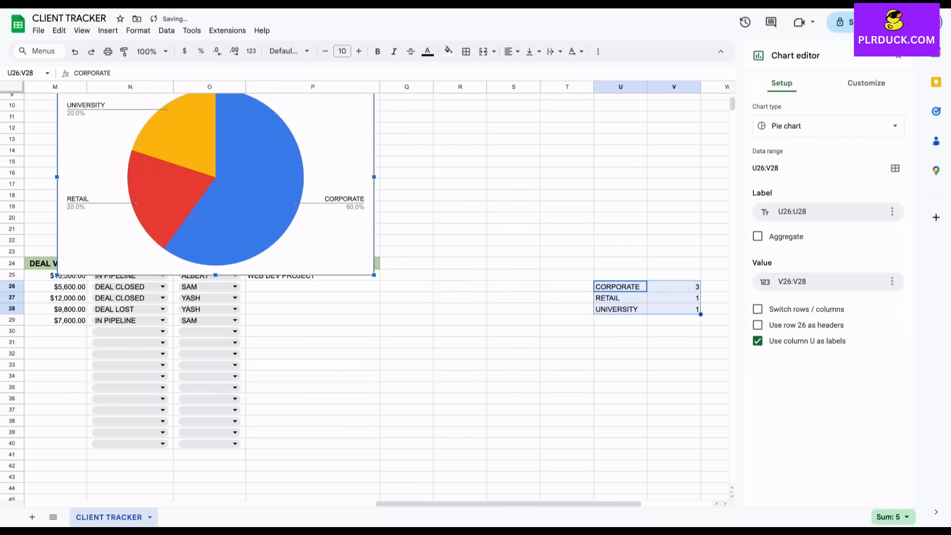
scroll(367, 294, "left", 9)
scroll(367, 295, "up", 2)
left_click_drag(540, 238, 115, 210)
scroll(115, 210, "left", 7)
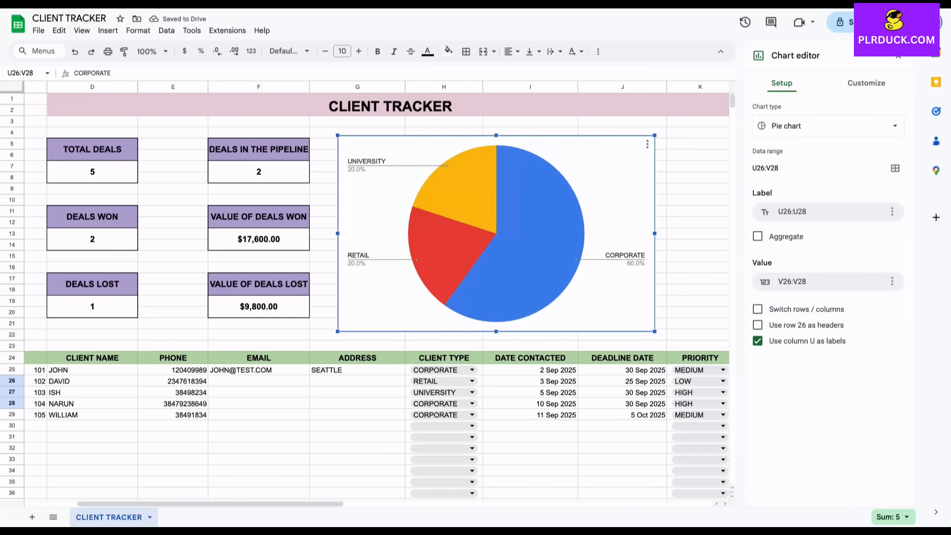
Colour the slices lavender for CORPORATE, pale grey-blue for RETAIL, light orange for UNIVERSITY
left_click(533, 235)
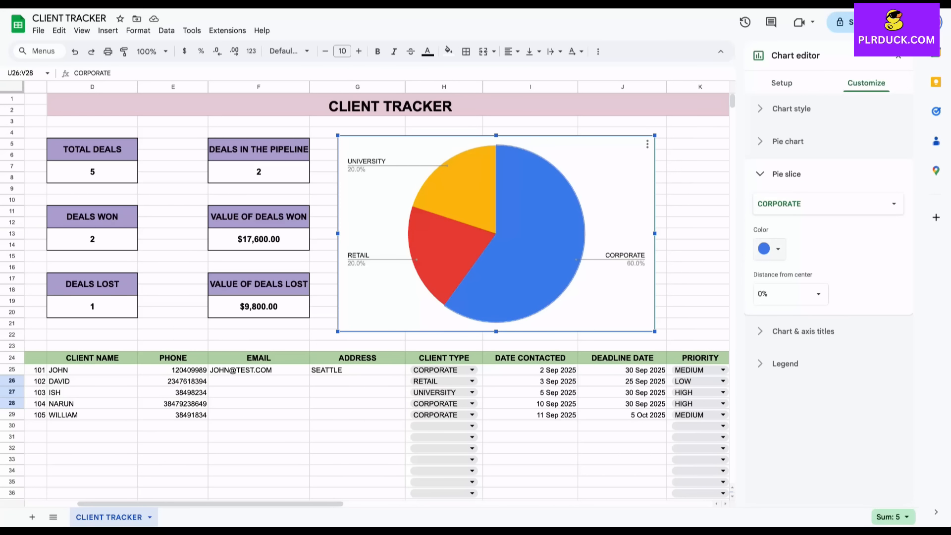
left_click(769, 249)
left_click(855, 323)
left_click(454, 248)
left_click(769, 249)
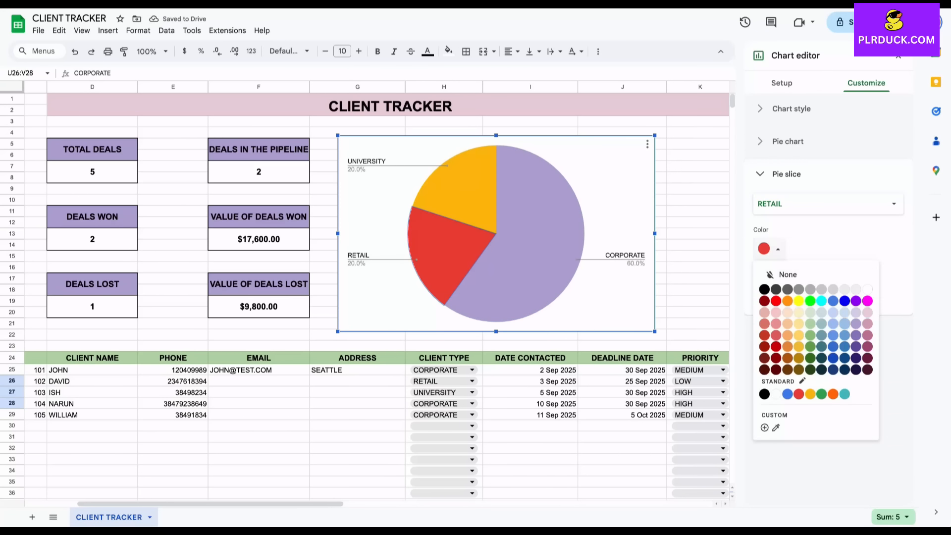
left_click(822, 323)
left_click(464, 194)
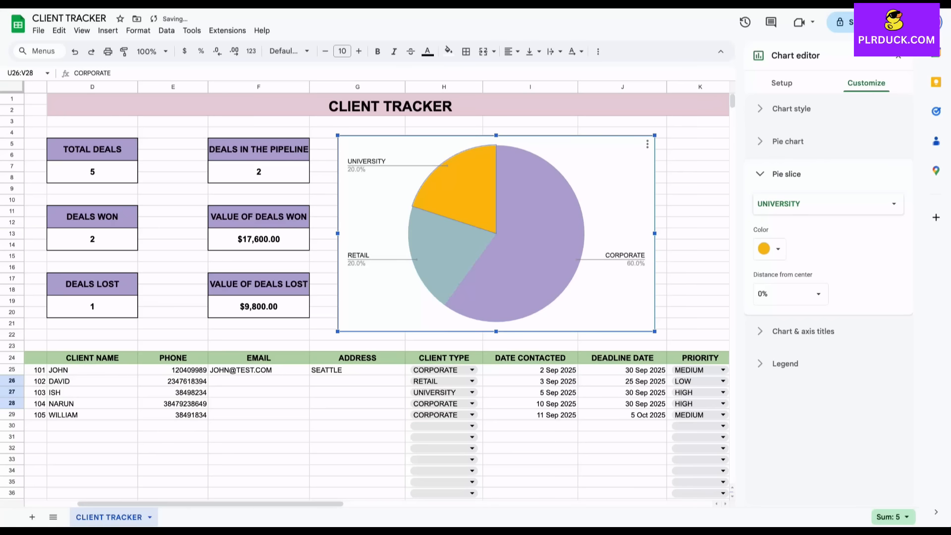
left_click(770, 249)
left_click(788, 323)
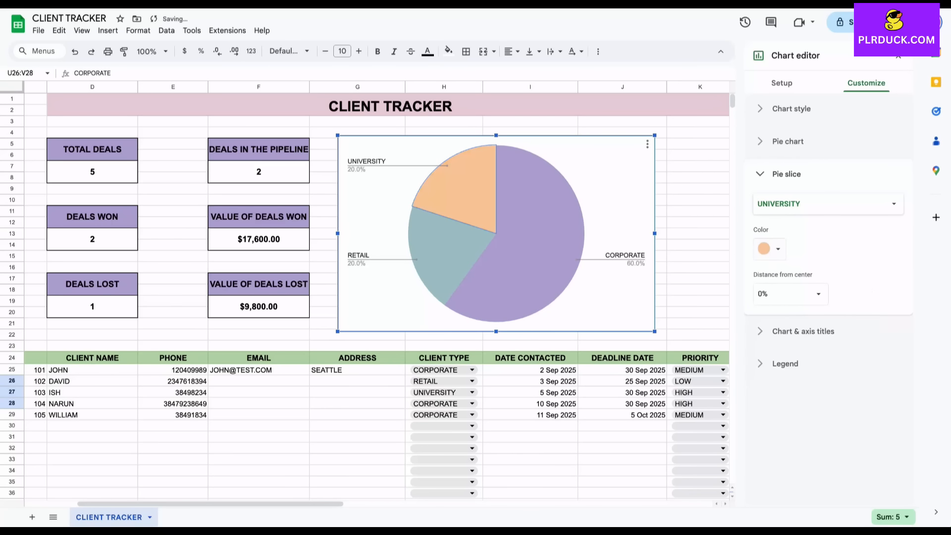
Begin the chart title, typing 'CL' in the title text field
left_click(699, 189)
left_click(614, 194)
double_click(592, 176)
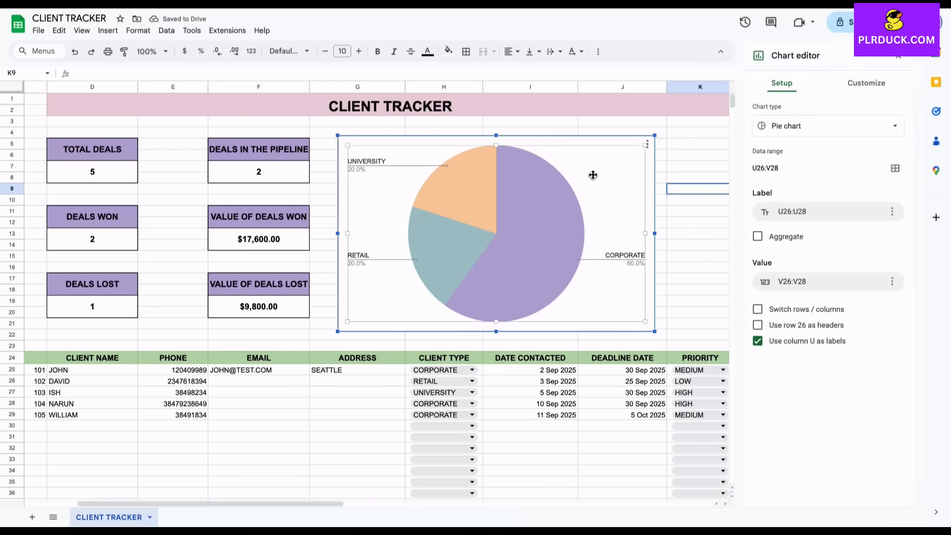
left_click(803, 206)
left_click(828, 286)
type("CLIENT")
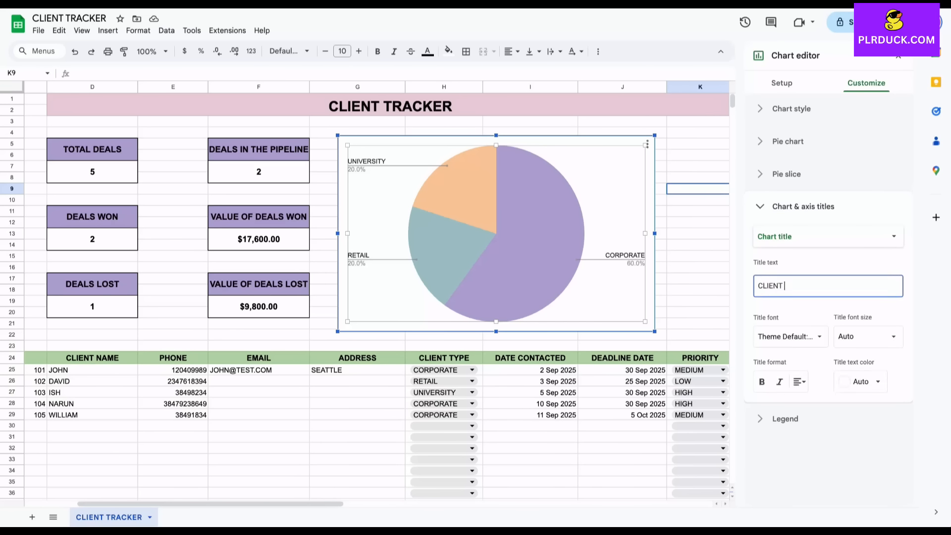